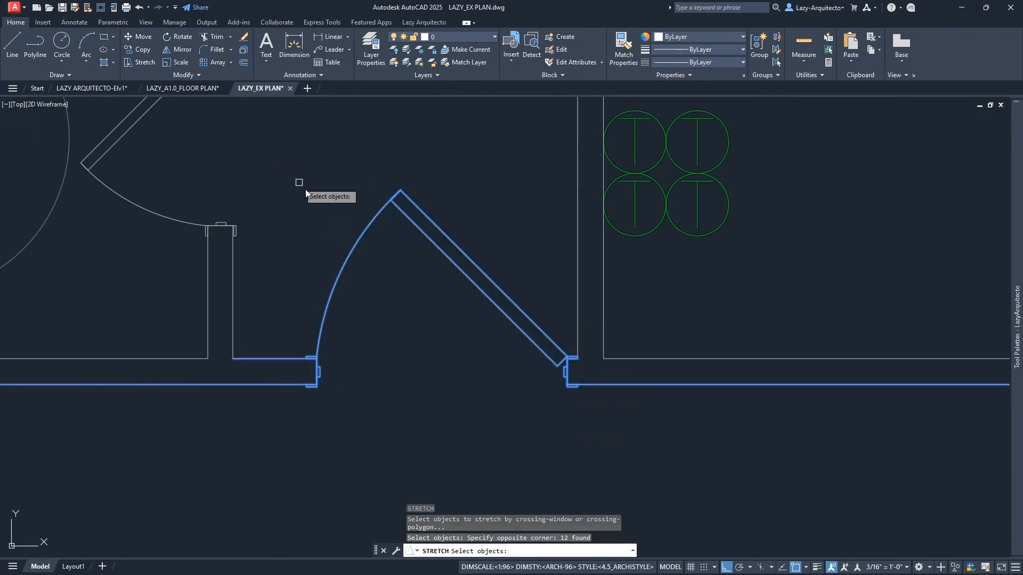
Try to stretch the lower door opening along the wall, viewing the STRETCH command's help page, and cancel the command
{"action": "key", "text": "Return"}
{"action": "left_click", "coordinate": [417, 417]}
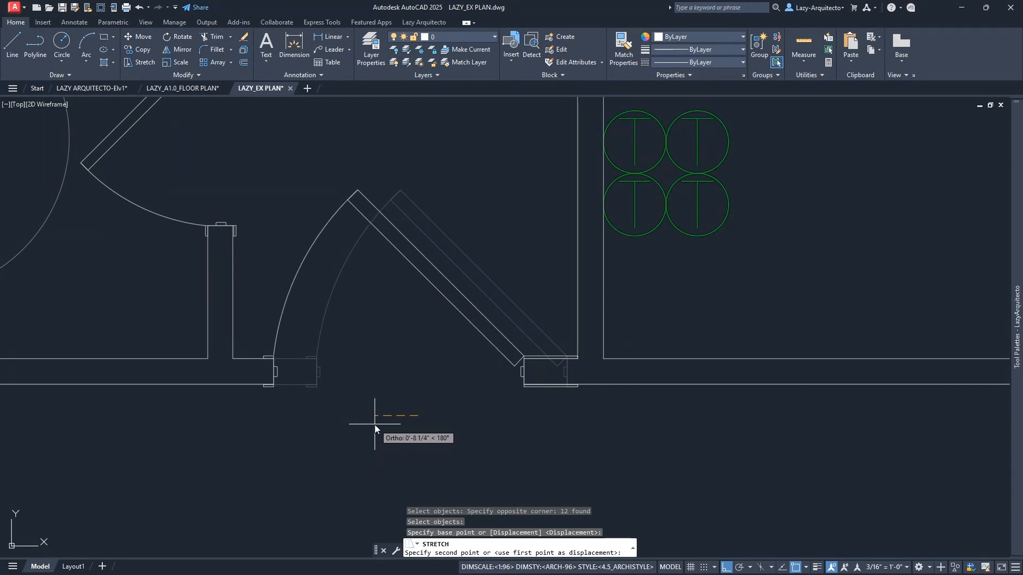
{"action": "key", "text": "F1"}
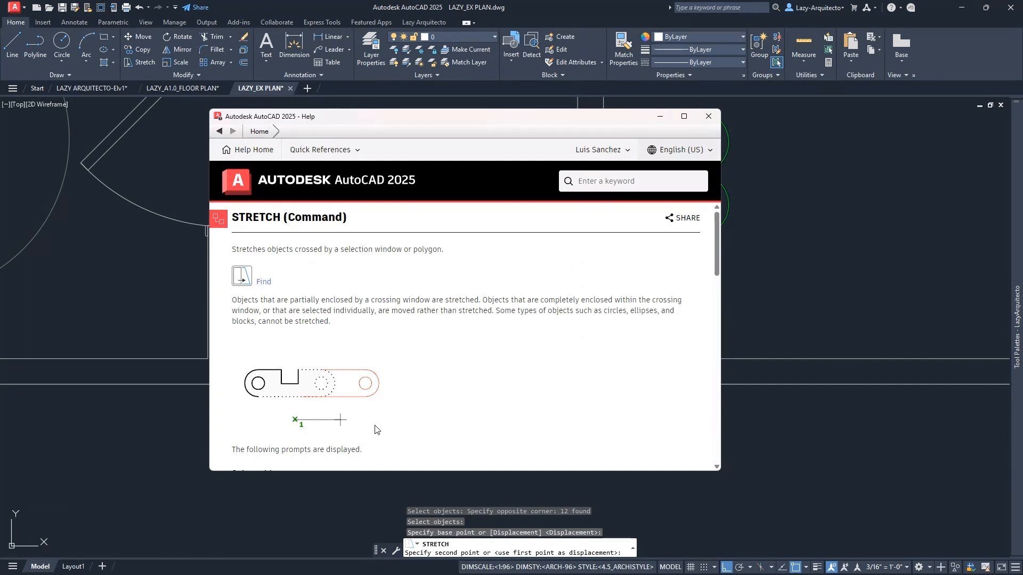
{"action": "left_click", "coordinate": [708, 116]}
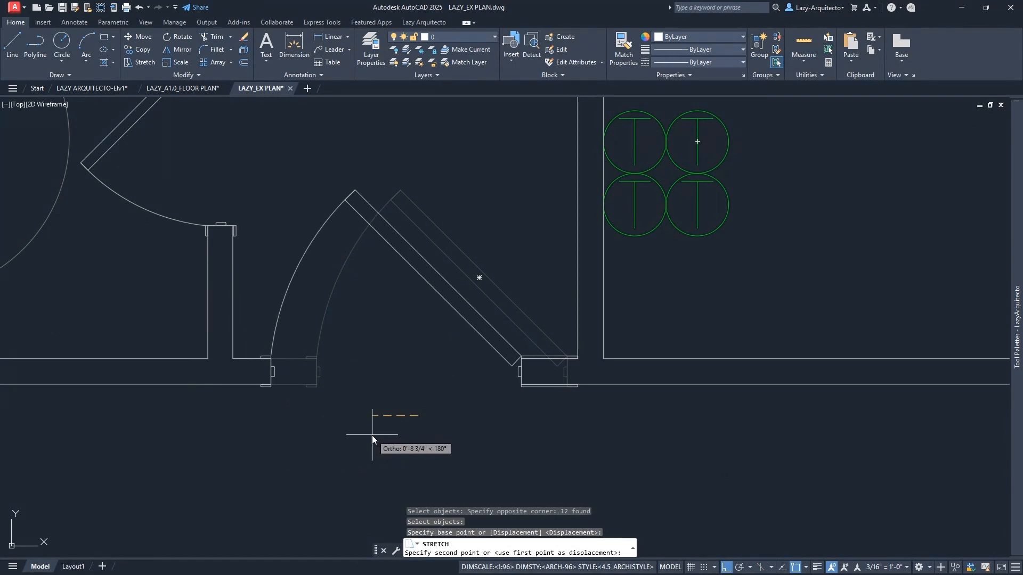
{"action": "key", "text": "F1"}
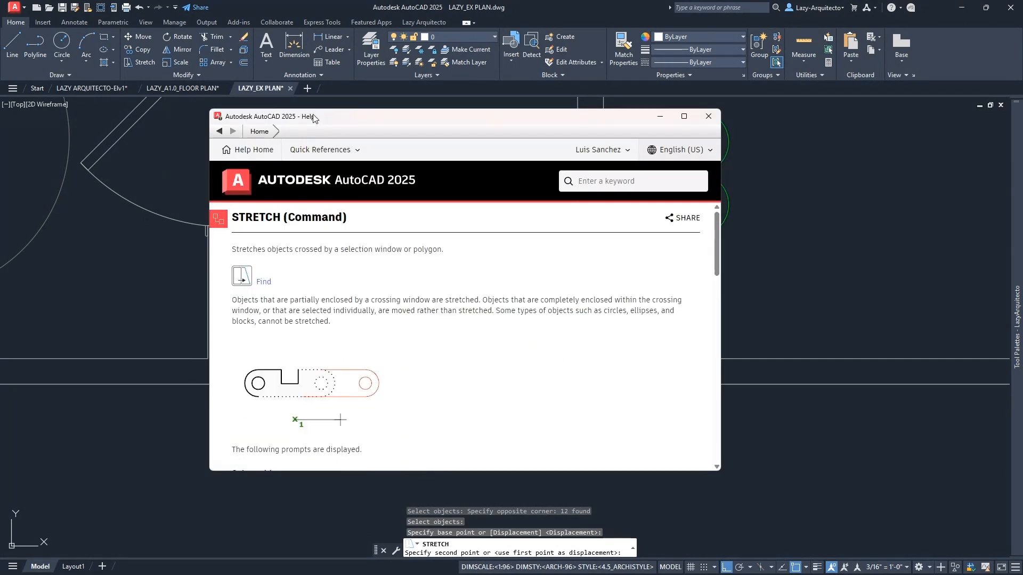
{"action": "left_click", "coordinate": [710, 117]}
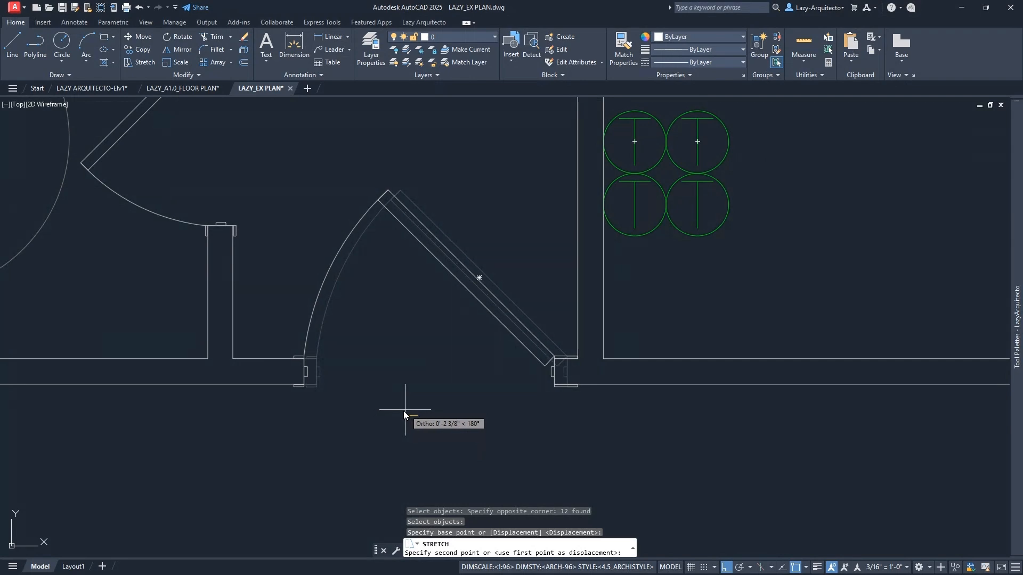
{"action": "key", "text": "Escape"}
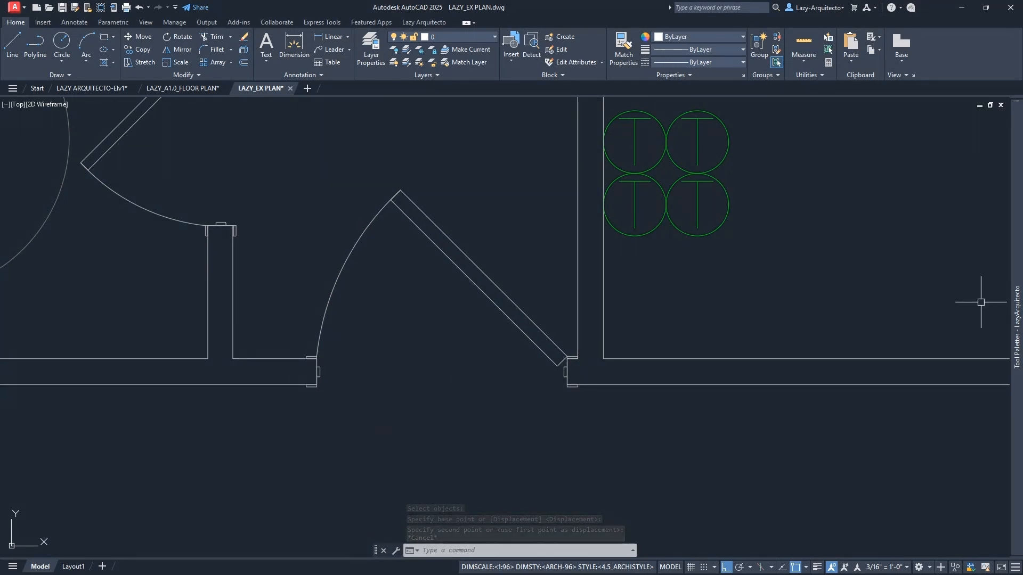
Open the Customize User Interface dialog with the CUI command and expand Shortcut Keys under Keyboard Shortcuts
{"action": "scroll", "coordinate": [464, 423], "scroll_direction": "down", "scroll_amount": 3}
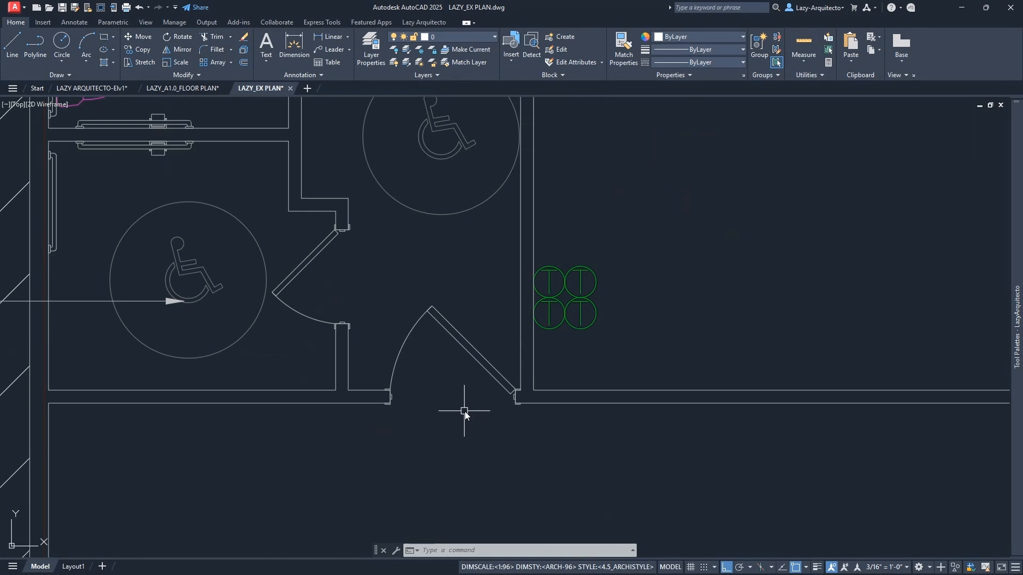
{"action": "middle_click_drag", "start_coordinate": [464, 411], "coordinate": [497, 422]}
{"action": "type", "text": "cut"}
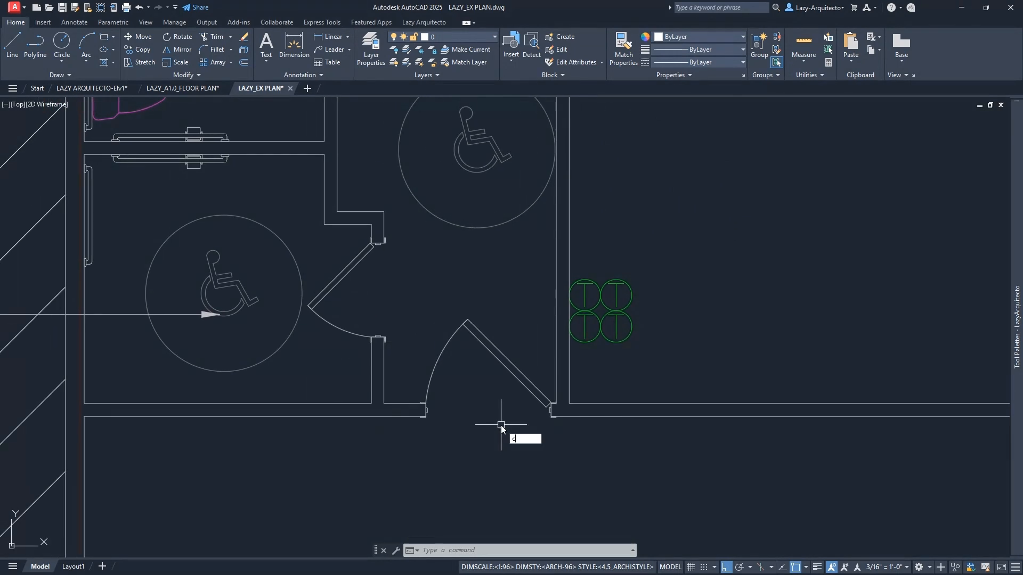
{"action": "key", "text": "Return"}
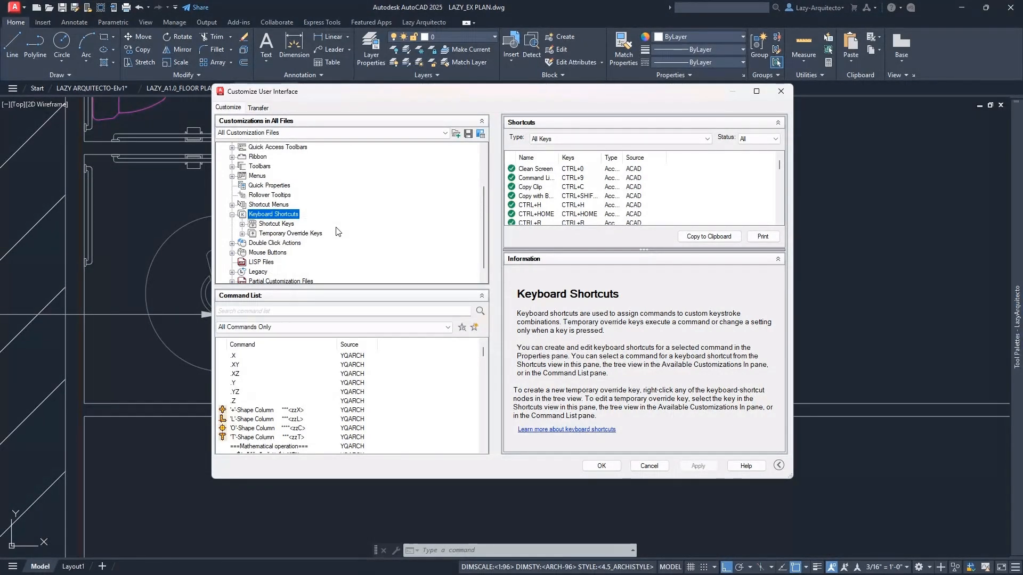
{"action": "left_click", "coordinate": [242, 224]}
{"action": "scroll", "coordinate": [303, 225], "scroll_direction": "down", "scroll_amount": 5}
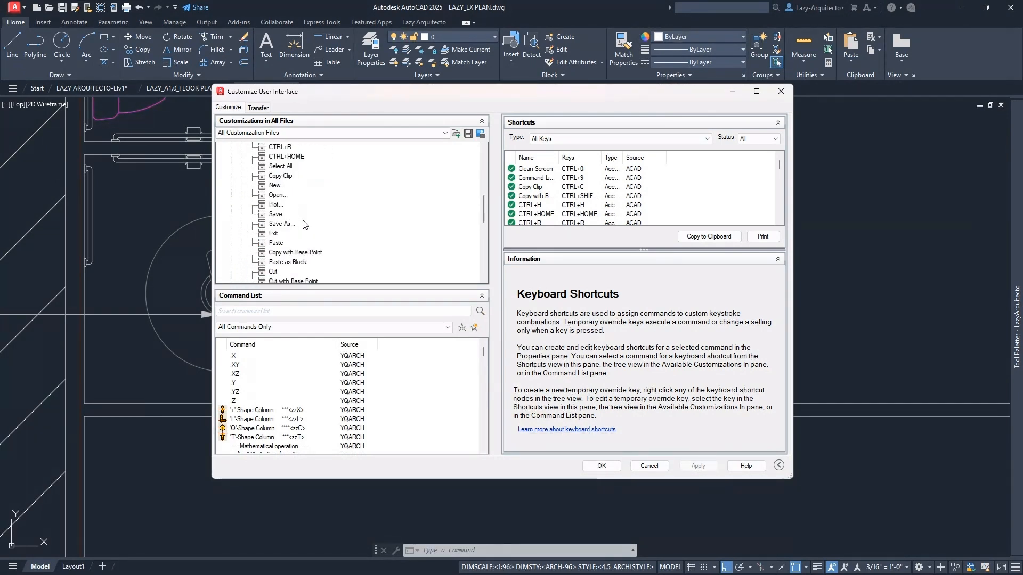
{"action": "scroll", "coordinate": [303, 224], "scroll_direction": "up", "scroll_amount": 4}
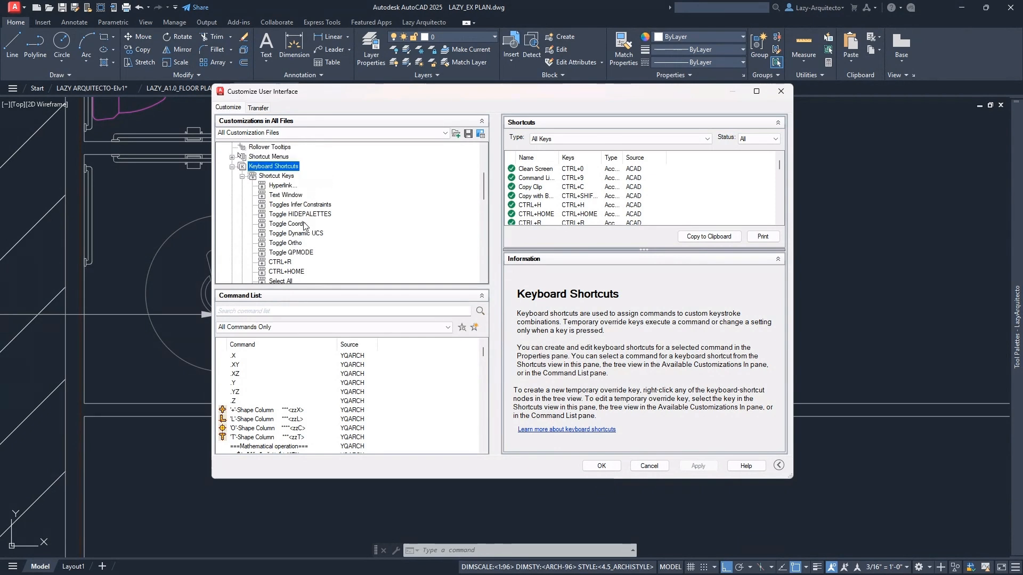
Create a new command named F1TOESC with the macro ^C^C and apply it
{"action": "left_click", "coordinate": [473, 327]}
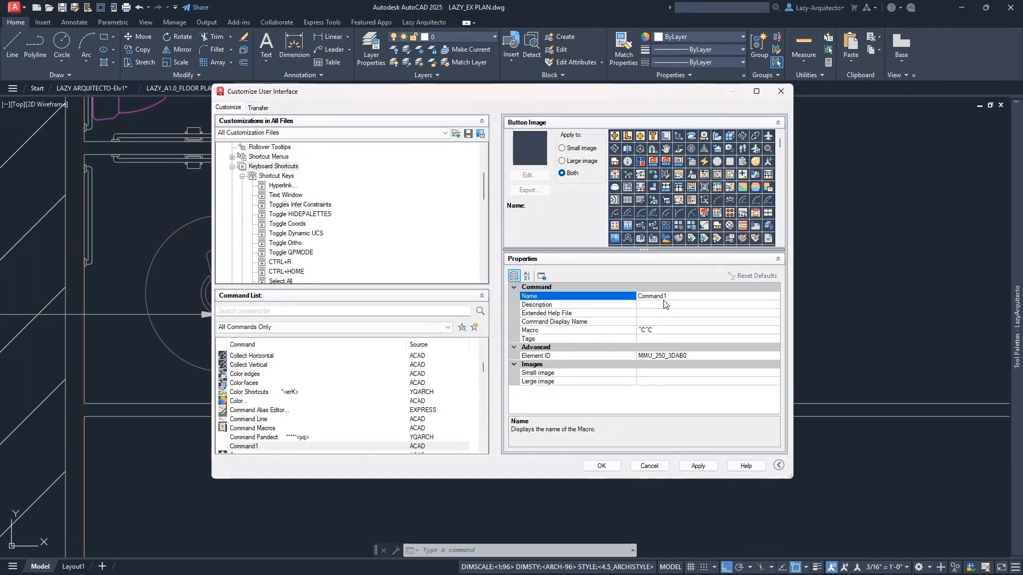
{"action": "left_click", "coordinate": [635, 296]}
{"action": "key", "text": "BackSpace"}
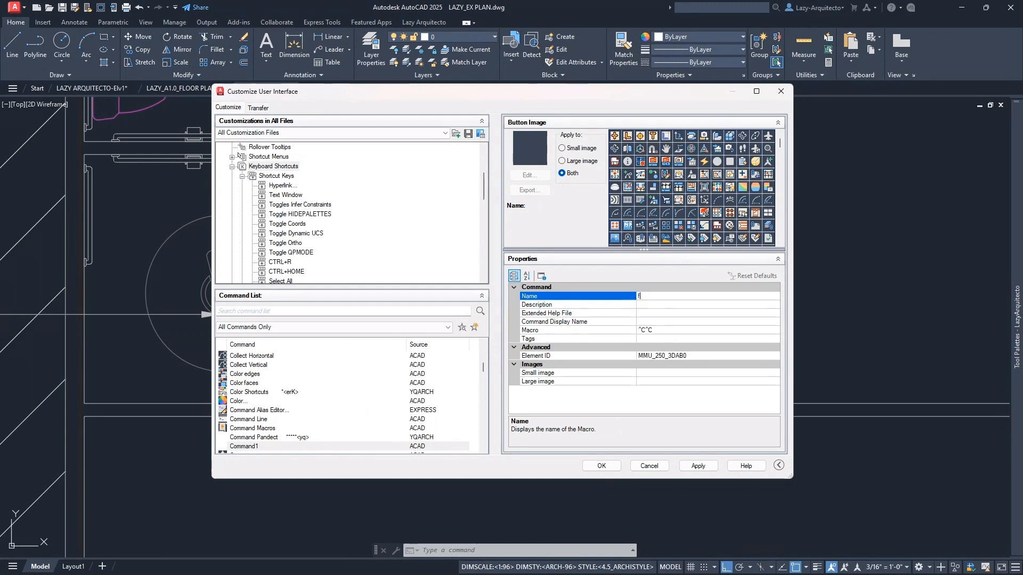
{"action": "type", "text": "F1TOESC"}
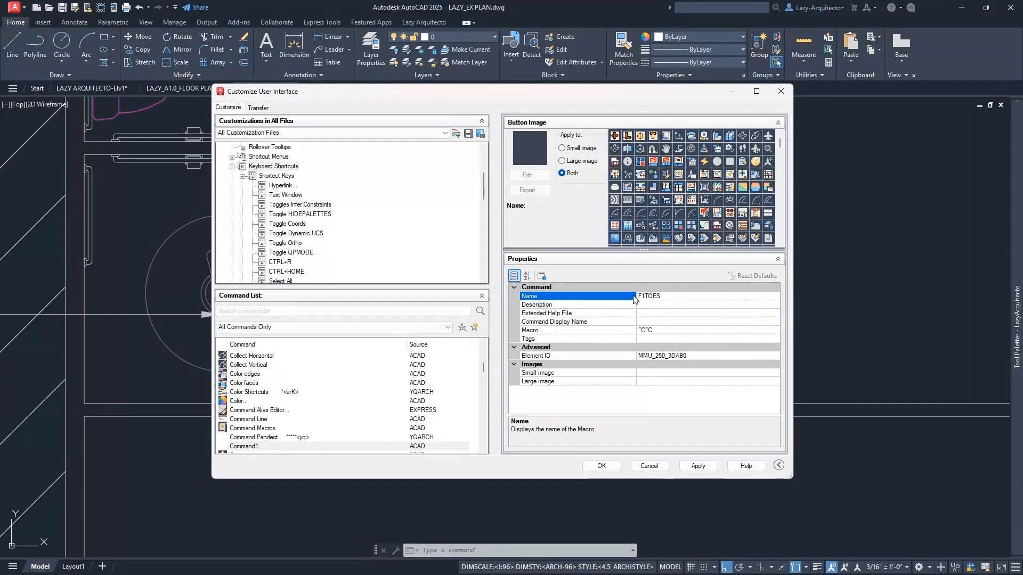
{"action": "left_click", "coordinate": [668, 304]}
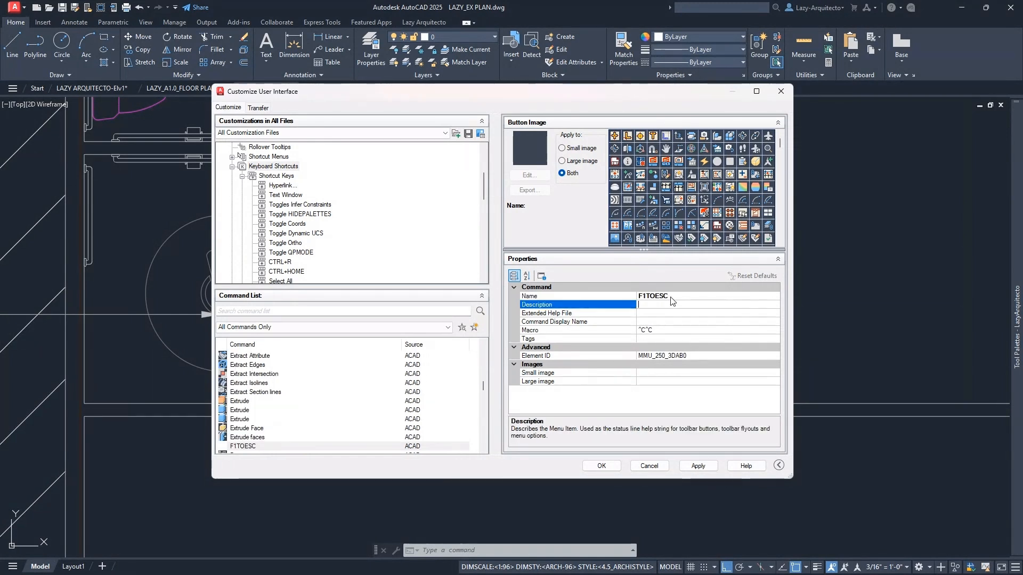
{"action": "left_click", "coordinate": [661, 329]}
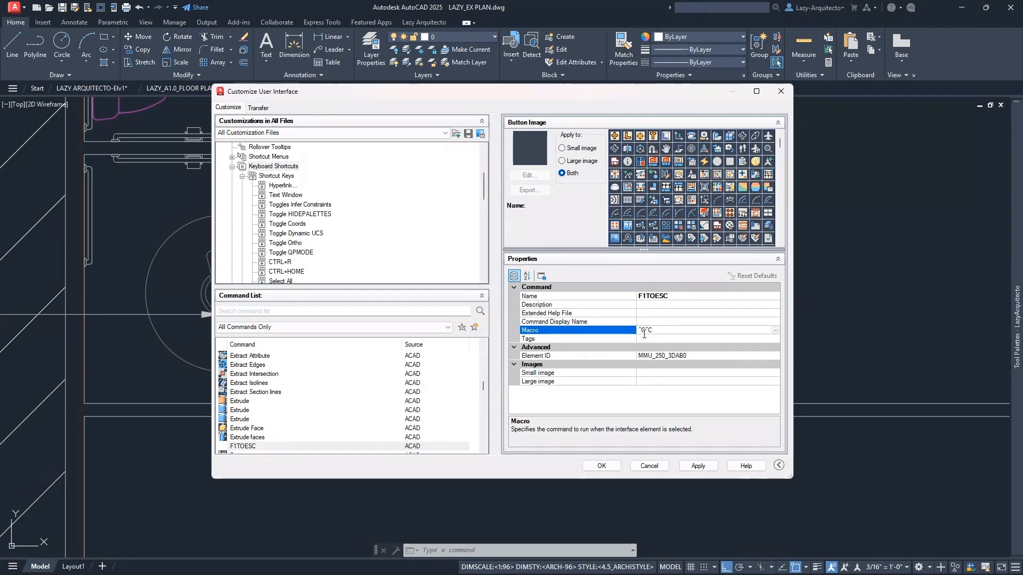
{"action": "left_click_drag", "start_coordinate": [643, 331], "coordinate": [645, 331]}
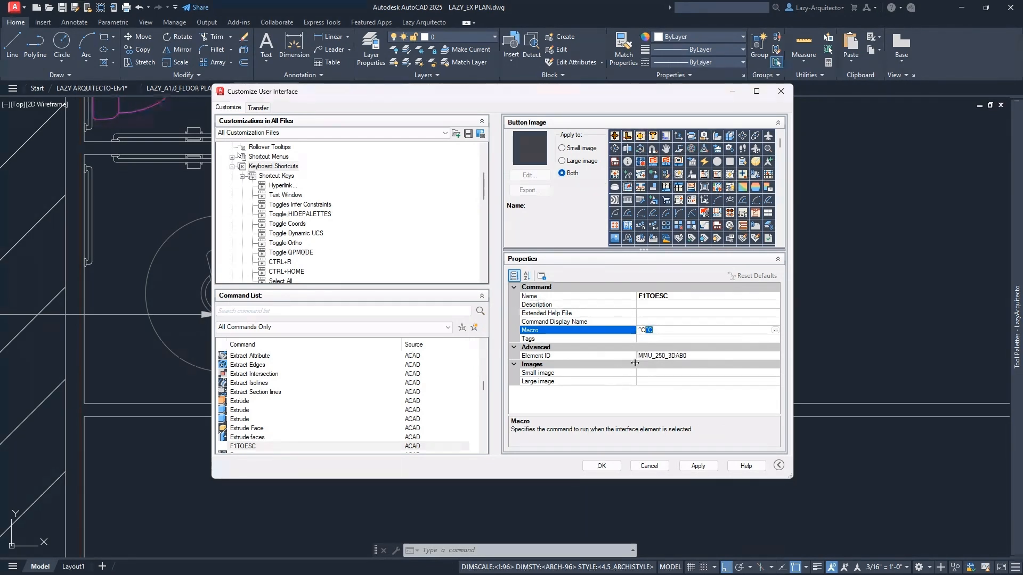
{"action": "left_click", "coordinate": [664, 329]}
{"action": "left_click", "coordinate": [698, 466]}
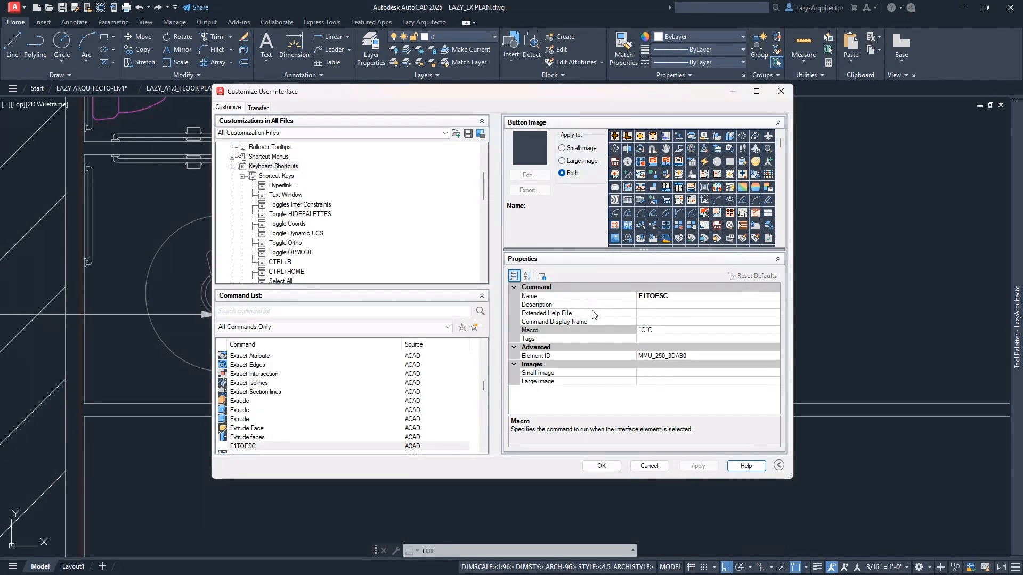
Add the F1TOESC command to the Shortcut Keys and assign it the SHIFT+F1 combination
{"action": "left_click", "coordinate": [279, 446]}
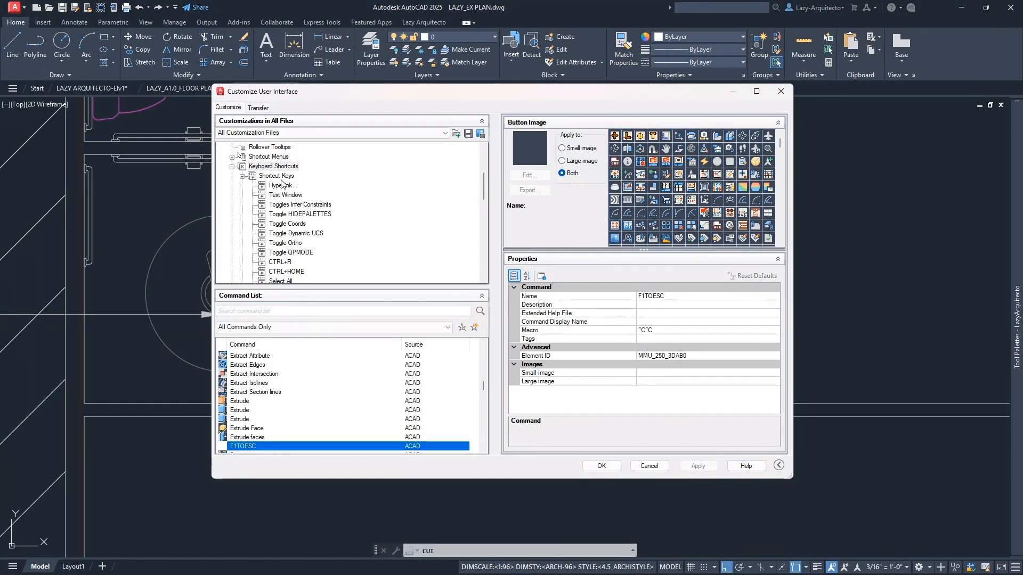
{"action": "mouse_move", "coordinate": [257, 451]}
{"action": "left_mouse_down"}
{"action": "mouse_move", "coordinate": [197, 441]}
{"action": "mouse_move", "coordinate": [272, 257]}
{"action": "mouse_move", "coordinate": [269, 146]}
{"action": "mouse_move", "coordinate": [279, 259]}
{"action": "mouse_move", "coordinate": [288, 214]}
{"action": "left_mouse_up"}
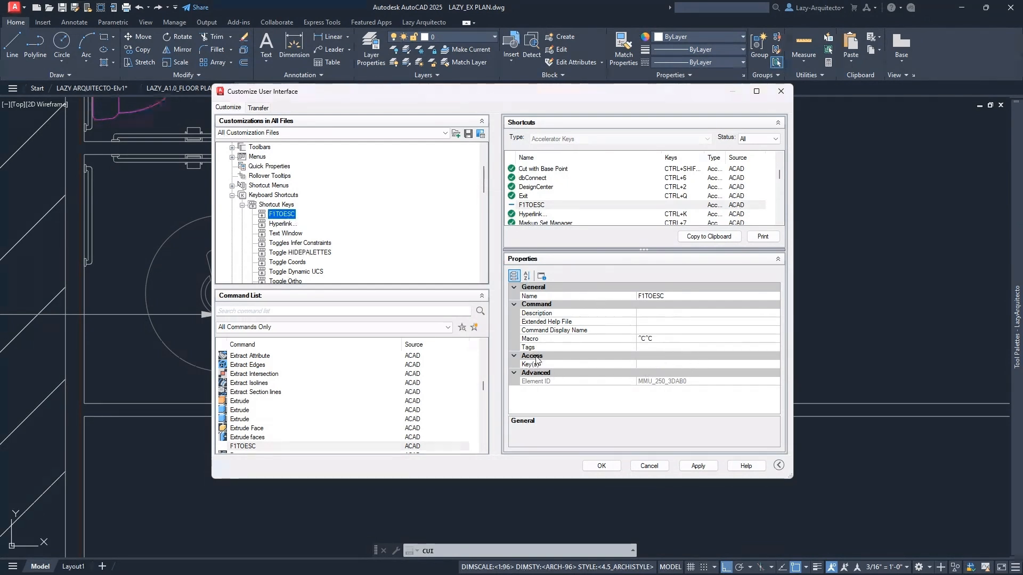
{"action": "left_click", "coordinate": [732, 364]}
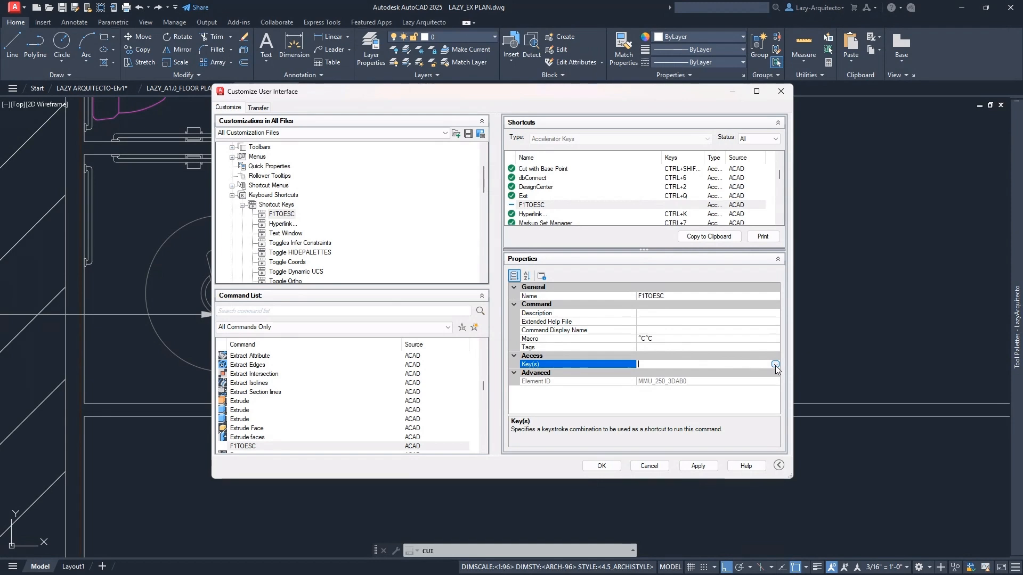
{"action": "left_click", "coordinate": [775, 364]}
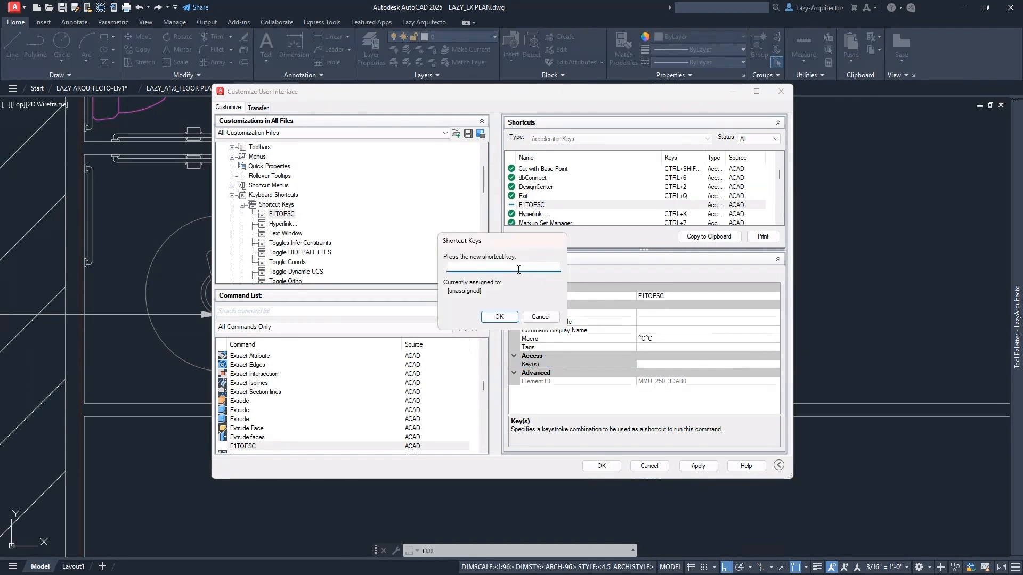
{"action": "key", "text": "shift+F1"}
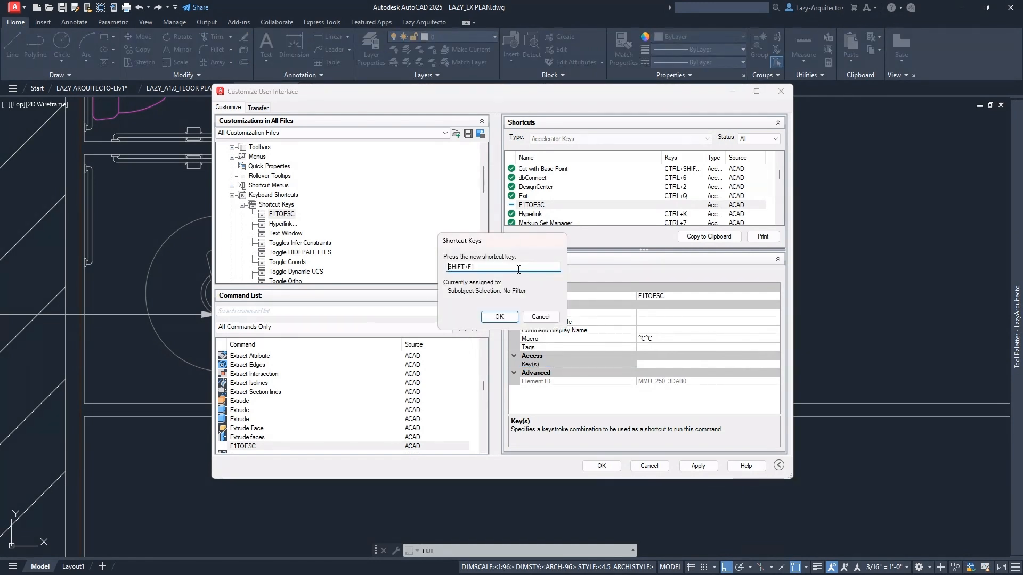
{"action": "left_click_drag", "start_coordinate": [479, 267], "coordinate": [446, 267]}
{"action": "left_click", "coordinate": [479, 277]}
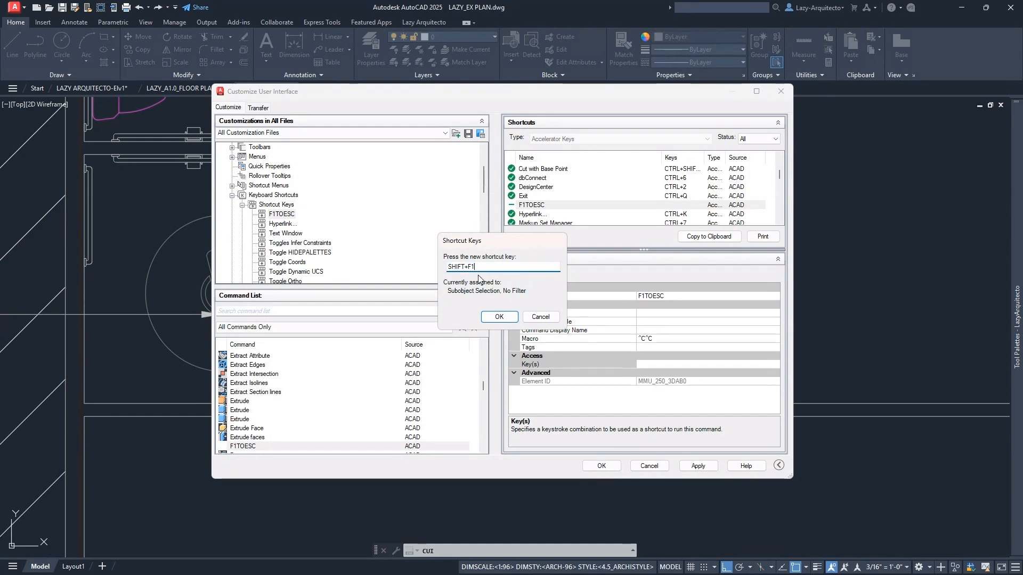
{"action": "double_click", "coordinate": [467, 268]}
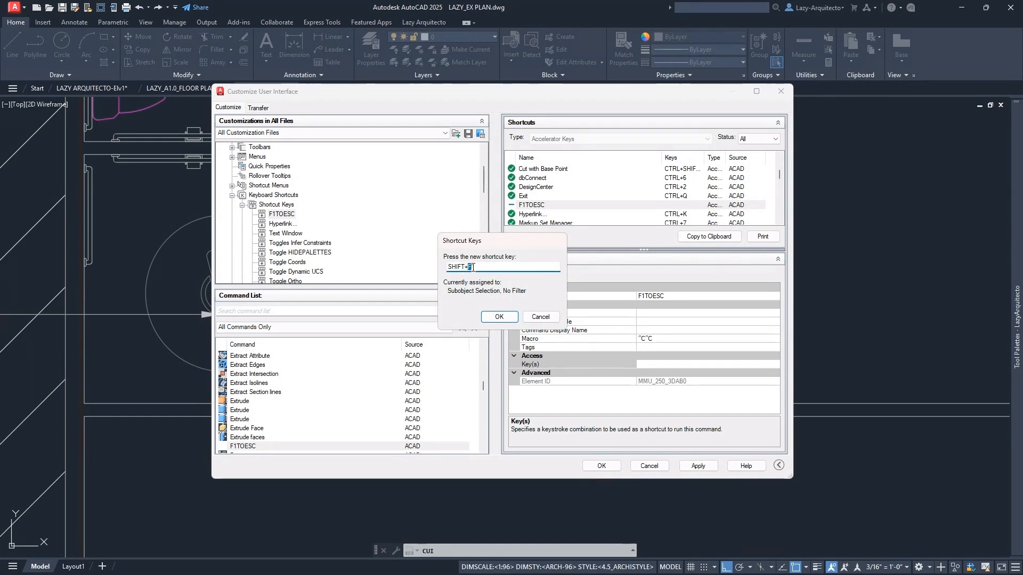
{"action": "left_click", "coordinate": [499, 318]}
{"action": "left_click", "coordinate": [513, 321]}
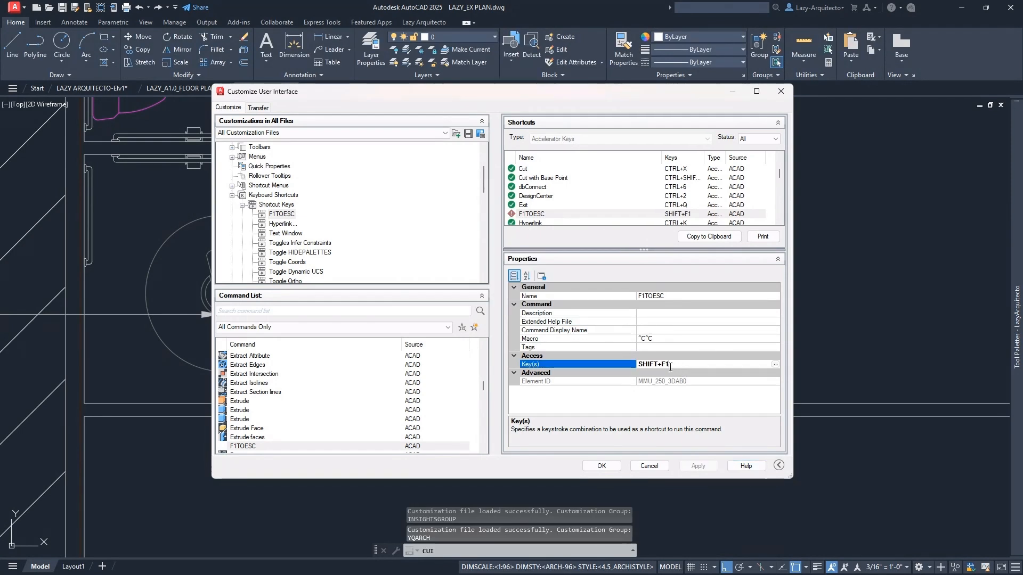
Remove the SHIFT modifier from the F1TOESC shortcut so that its key is F1 alone
{"action": "left_click_drag", "start_coordinate": [662, 365], "coordinate": [603, 366]}
{"action": "key", "text": "BackSpace"}
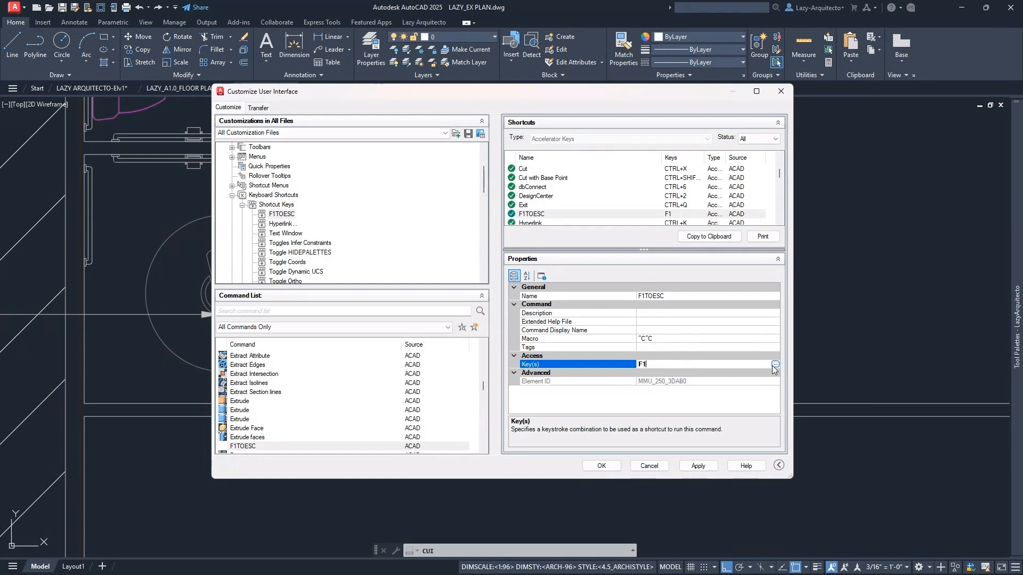
{"action": "left_click", "coordinate": [286, 216]}
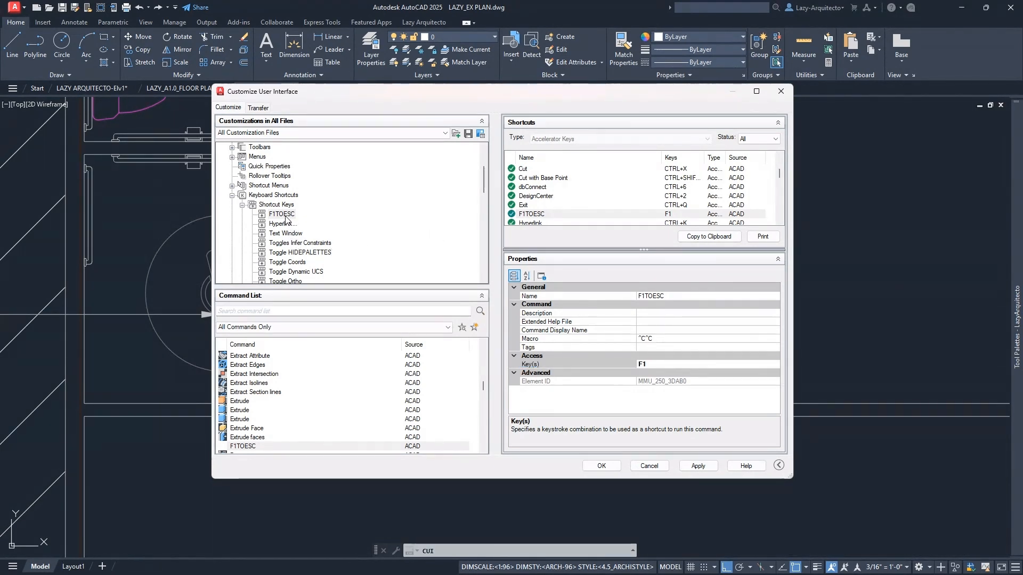
{"action": "mouse_move", "coordinate": [286, 218]}
{"action": "left_mouse_down"}
{"action": "mouse_move", "coordinate": [288, 275]}
{"action": "mouse_move", "coordinate": [280, 261]}
{"action": "mouse_move", "coordinate": [296, 215]}
{"action": "left_mouse_up"}
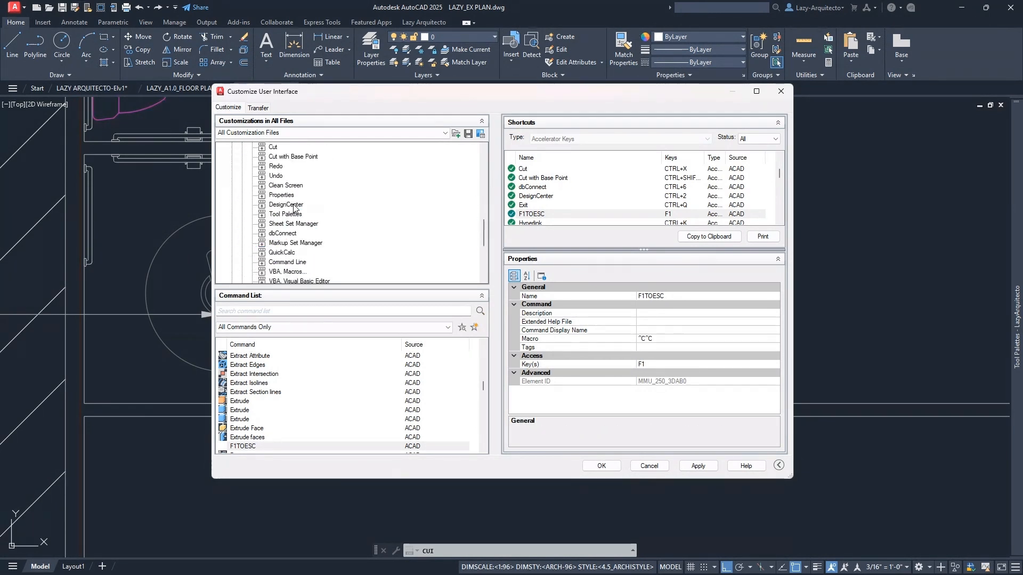
Browse the Shortcut Keys entries and show the properties of the F1TOESC shortcut
{"action": "scroll", "coordinate": [294, 207], "scroll_direction": "up", "scroll_amount": 5}
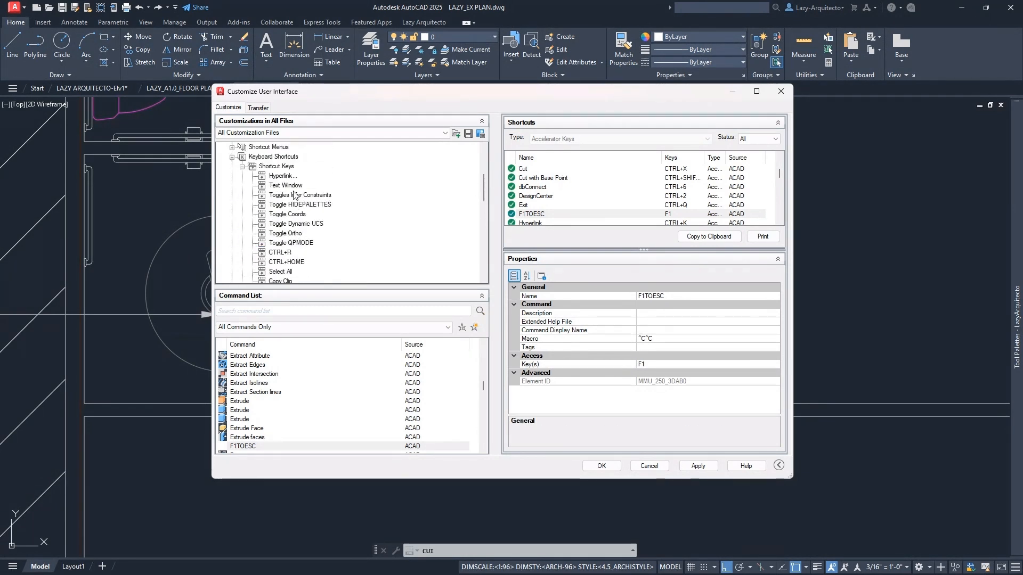
{"action": "left_click", "coordinate": [281, 166]}
{"action": "scroll", "coordinate": [290, 211], "scroll_direction": "down", "scroll_amount": 4}
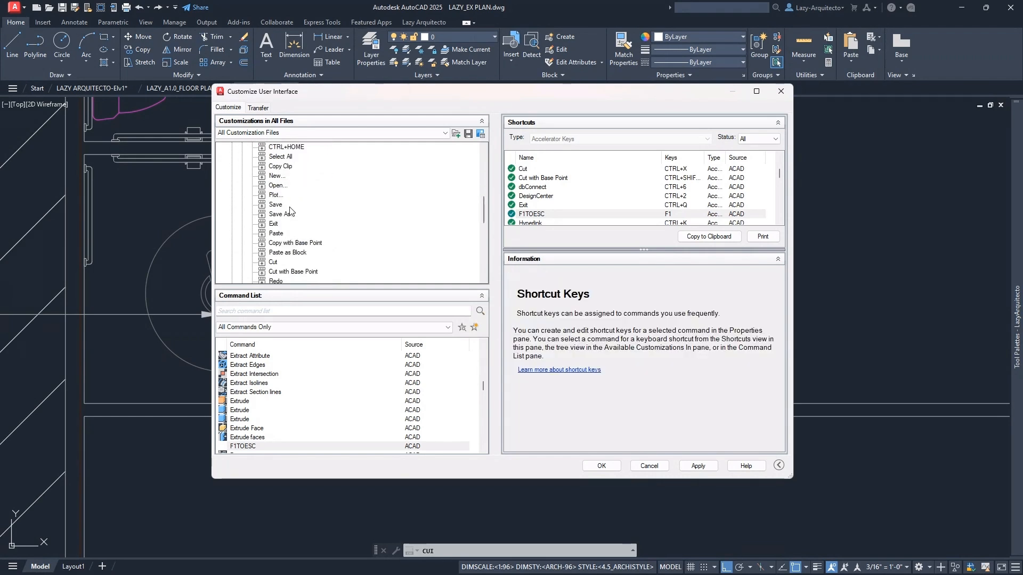
{"action": "scroll", "coordinate": [289, 210], "scroll_direction": "down", "scroll_amount": 6}
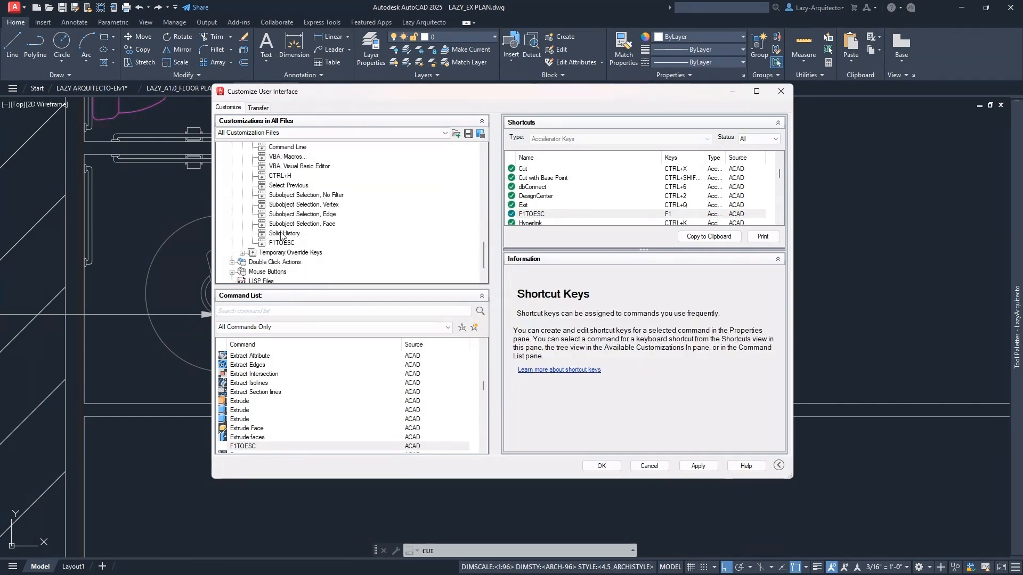
{"action": "left_click", "coordinate": [282, 243]}
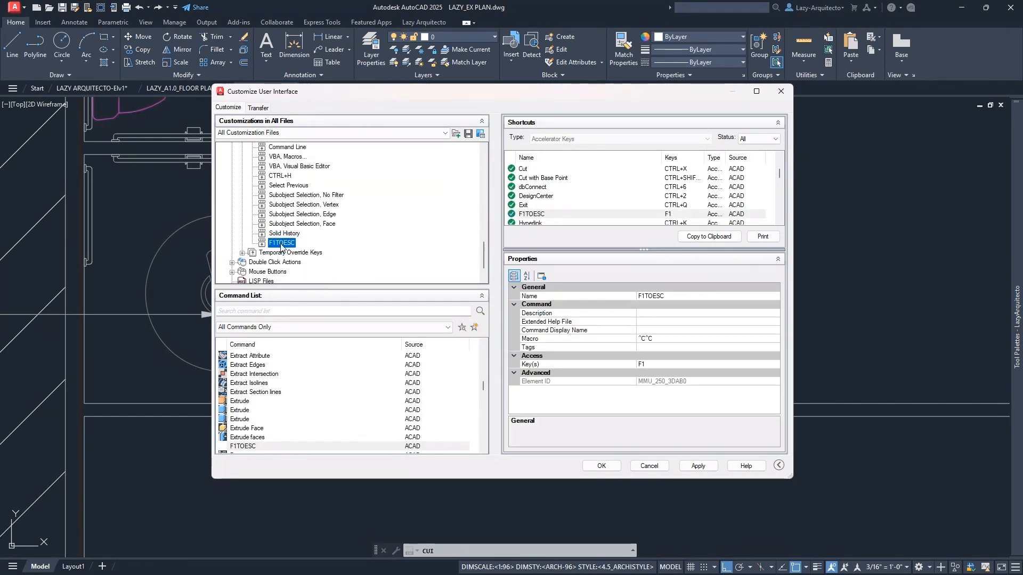
{"action": "scroll", "coordinate": [283, 219], "scroll_direction": "up", "scroll_amount": 6}
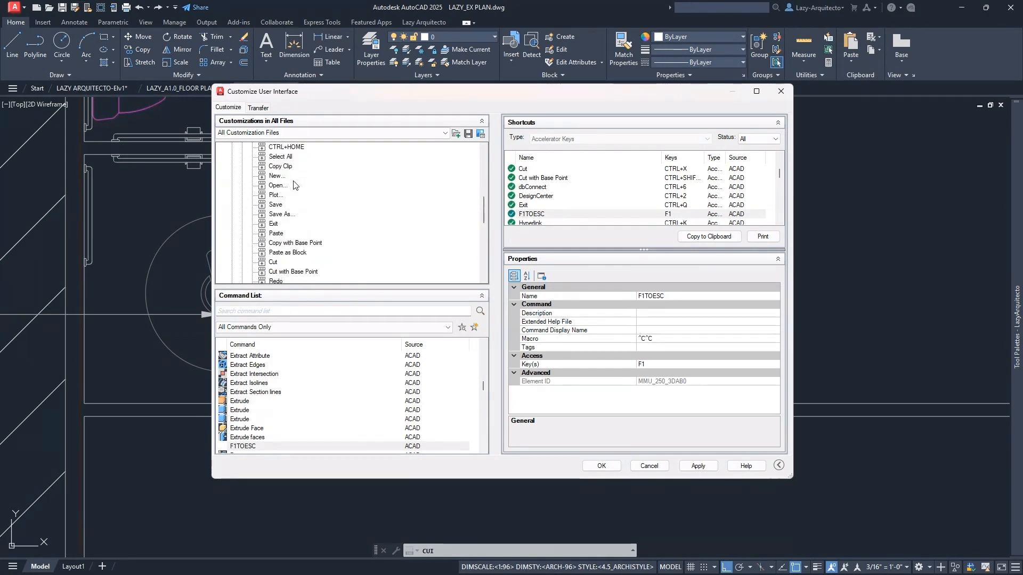
{"action": "scroll", "coordinate": [293, 184], "scroll_direction": "down", "scroll_amount": 6}
Reassign the F1TOESC shortcut as SHIFT+F1, reduce its key to F1 alone, and apply the change
{"action": "left_click", "coordinate": [777, 364]}
{"action": "left_click", "coordinate": [778, 364]}
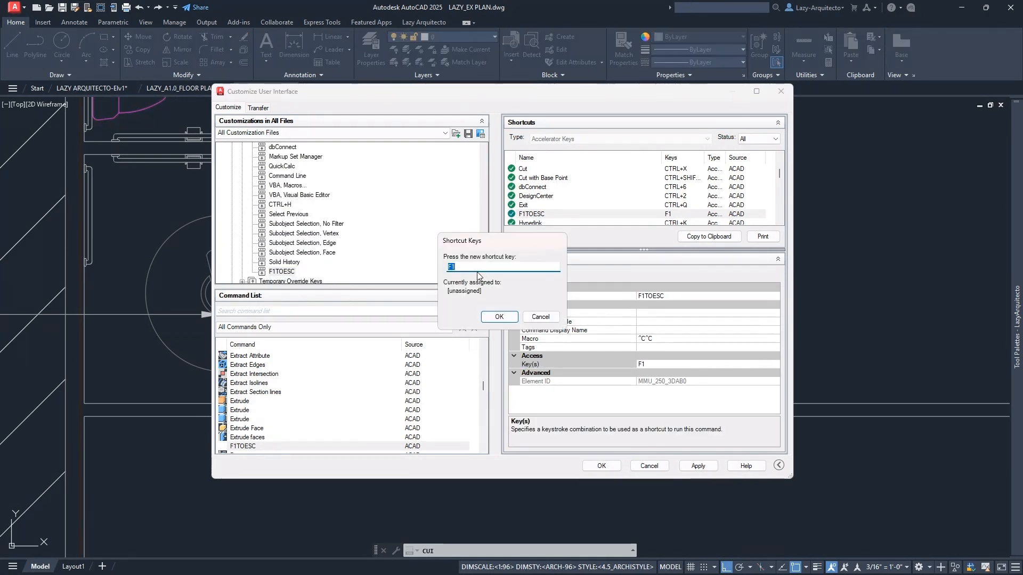
{"action": "key", "text": "shift+F1"}
{"action": "left_click", "coordinate": [498, 317]}
{"action": "left_click_drag", "start_coordinate": [661, 364], "coordinate": [628, 365]}
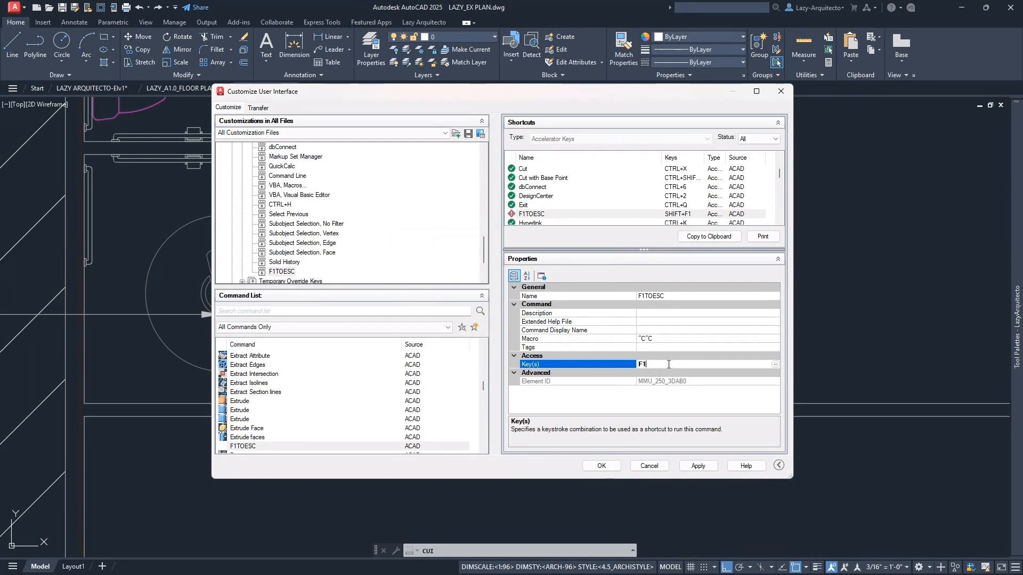
{"action": "left_click", "coordinate": [701, 459]}
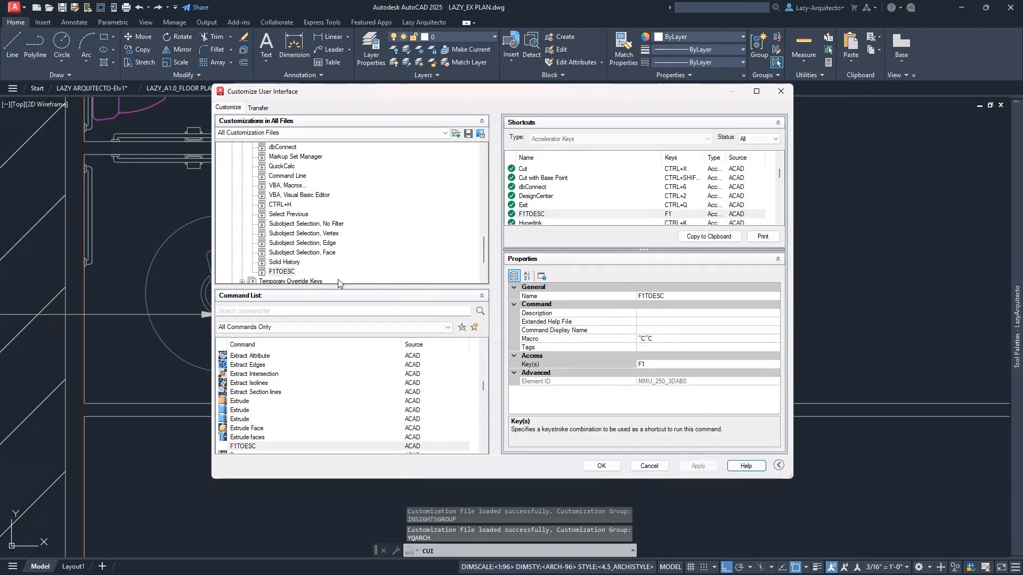
Check the macro of the F1TOESC shortcut and confirm the Customize User Interface dialog
{"action": "left_click", "coordinate": [286, 273]}
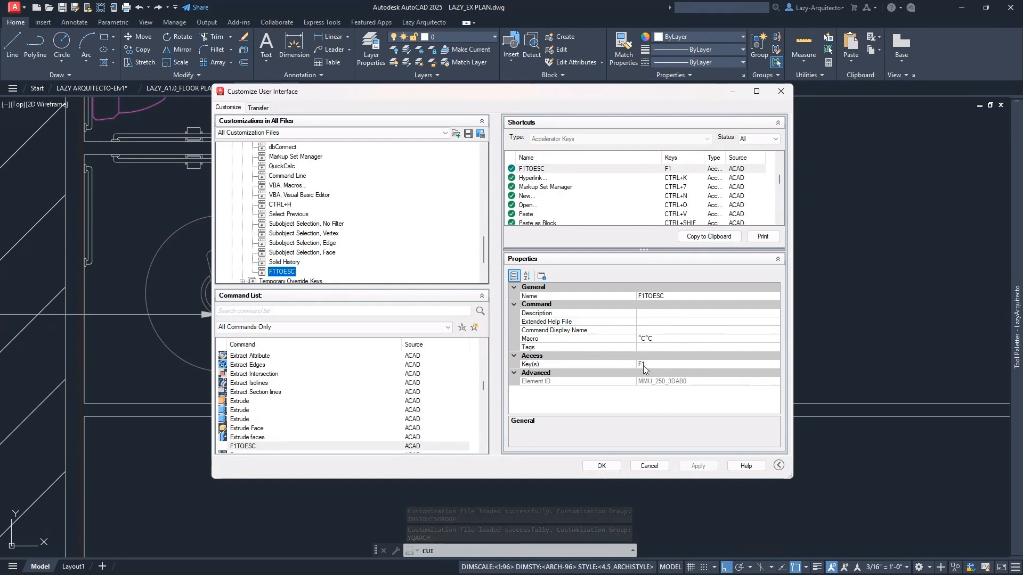
{"action": "left_click", "coordinate": [647, 339]}
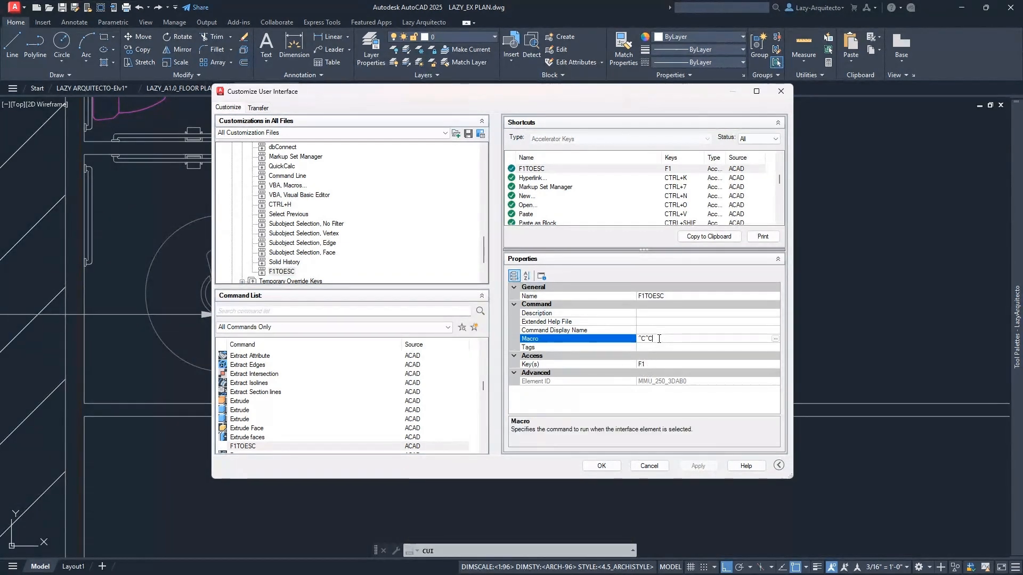
{"action": "left_click", "coordinate": [614, 470]}
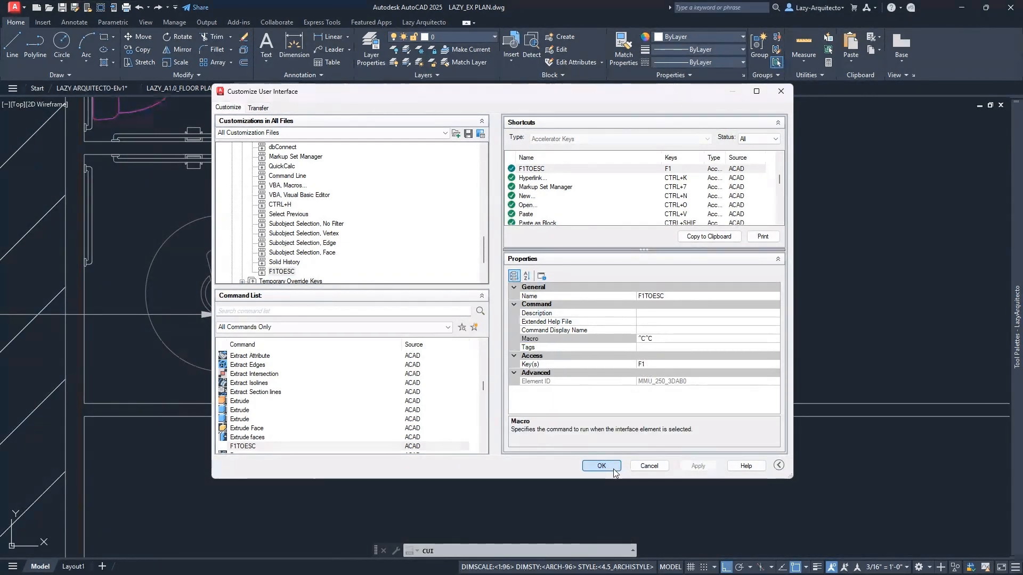
Test cancelling a Stretch of the lower door after picking its crossing window and base point
{"action": "type", "text": "s"}
{"action": "key", "text": "Return"}
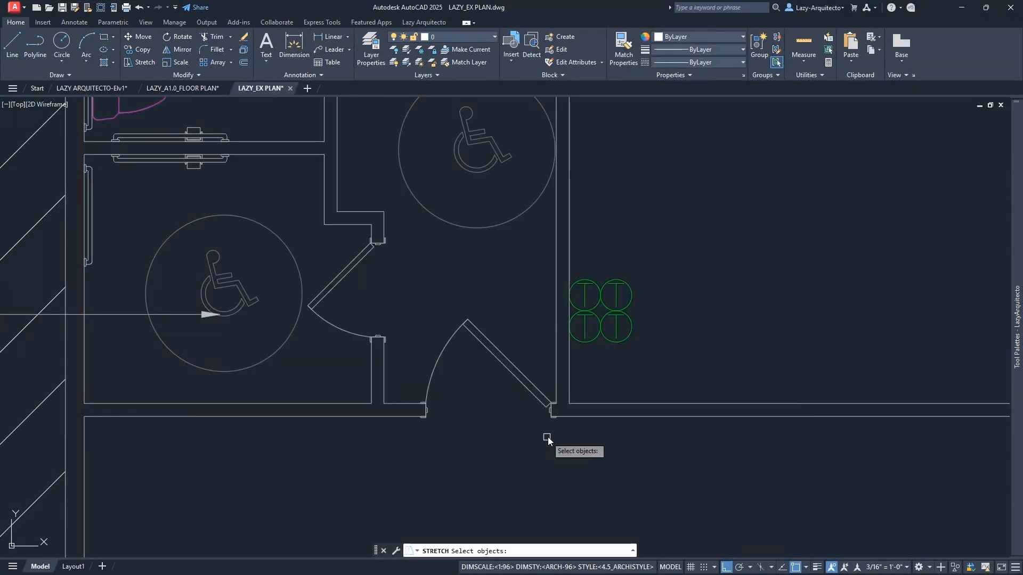
{"action": "left_click", "coordinate": [554, 441]}
{"action": "left_click", "coordinate": [480, 324]}
{"action": "key", "text": "Return"}
{"action": "left_click", "coordinate": [463, 270]}
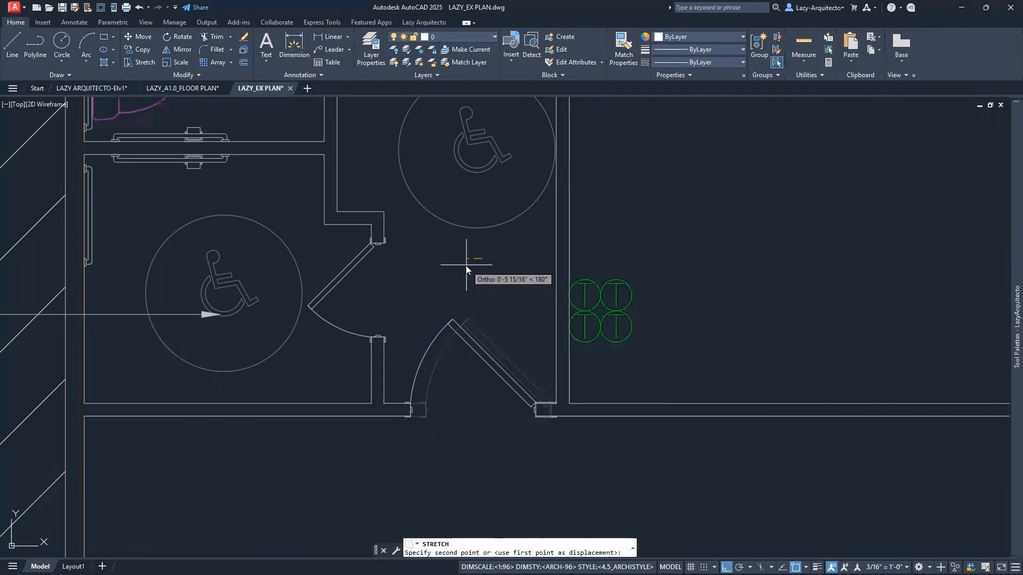
{"action": "key", "text": "Escape"}
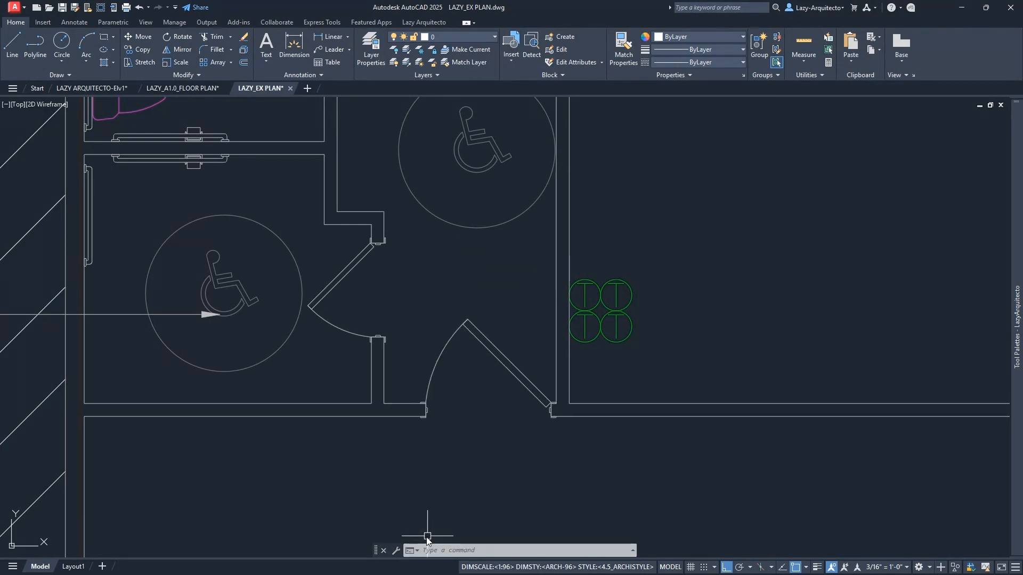
Examine the command history of the cancelled Stretch and cancel a second Stretch of the lower door
{"action": "key", "text": "F2"}
{"action": "left_click_drag", "start_coordinate": [437, 531], "coordinate": [404, 532]}
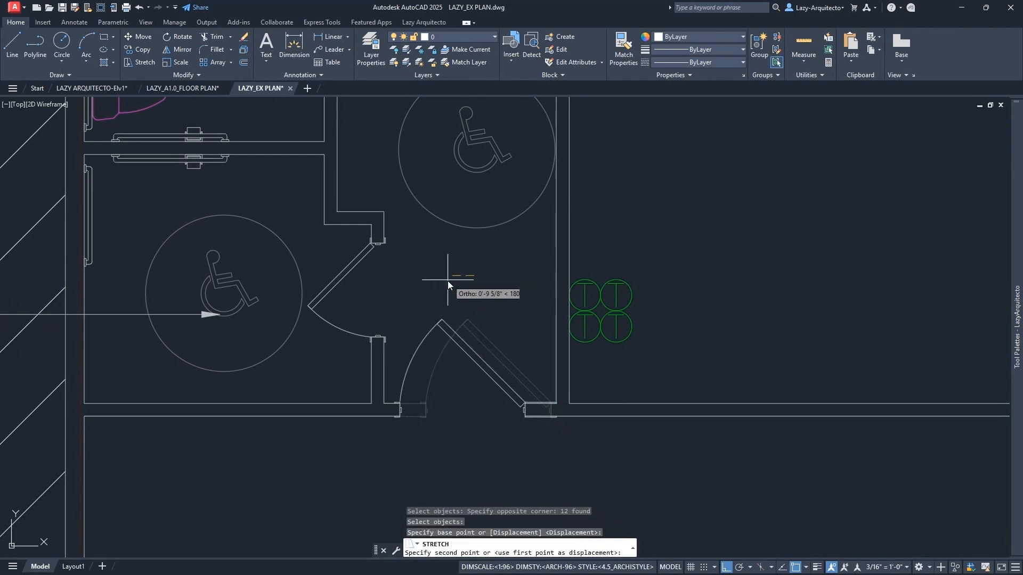
{"action": "key", "text": "Escape"}
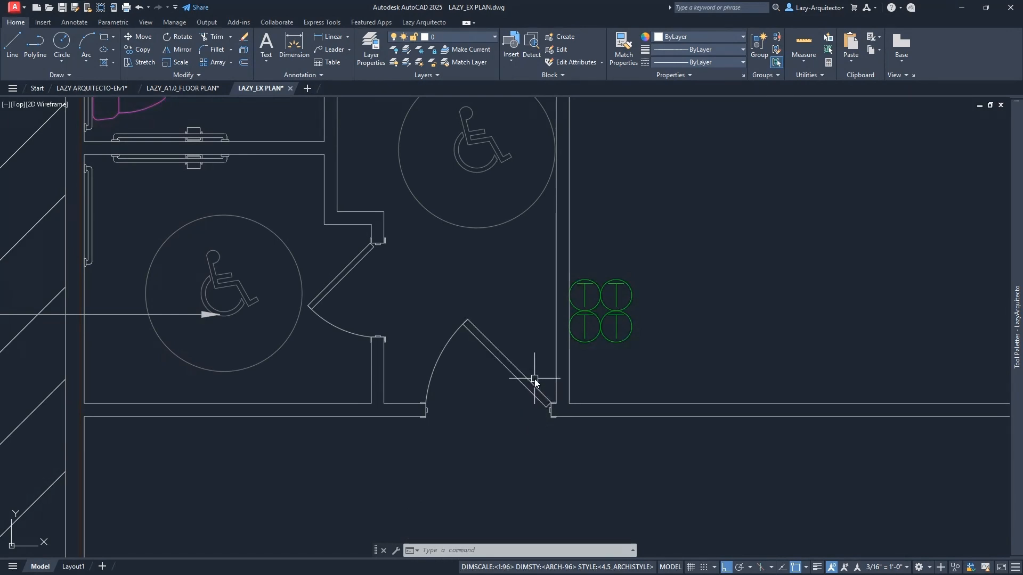
{"action": "double_click", "coordinate": [493, 344]}
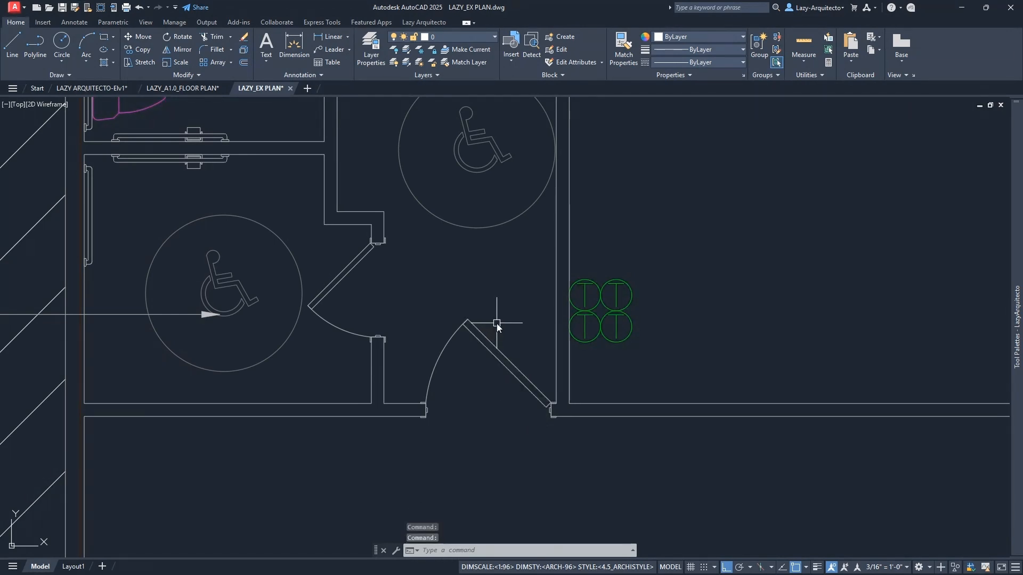
{"action": "key", "text": "Escape"}
{"action": "key", "text": "Escape"}
{"action": "key", "text": "Escape"}
{"action": "key", "text": "Escape"}
{"action": "key", "text": "Escape"}
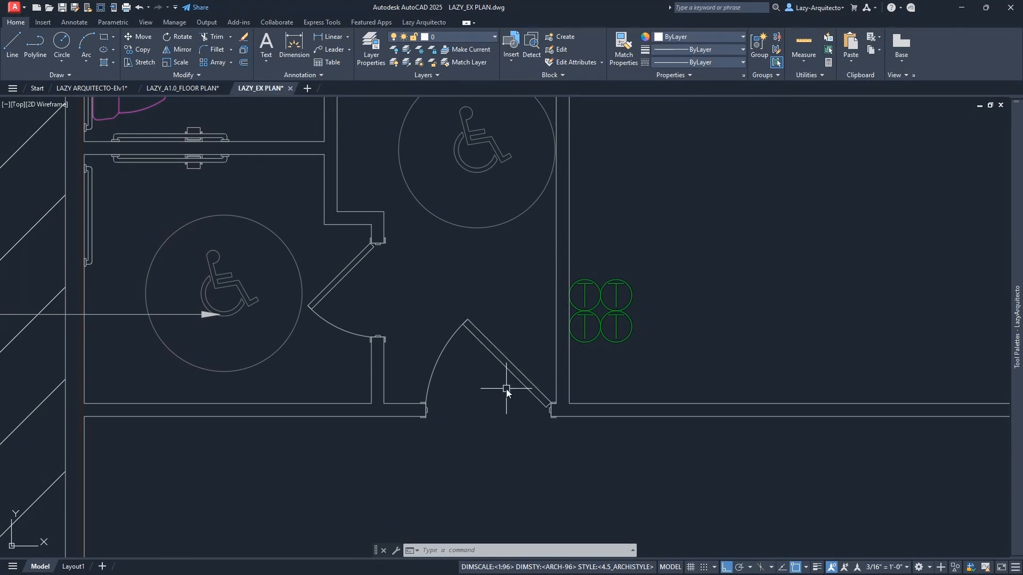
Test the SHIFT+F1 combination against F1 alone and close the Help window
{"action": "key", "text": "shift+F1"}
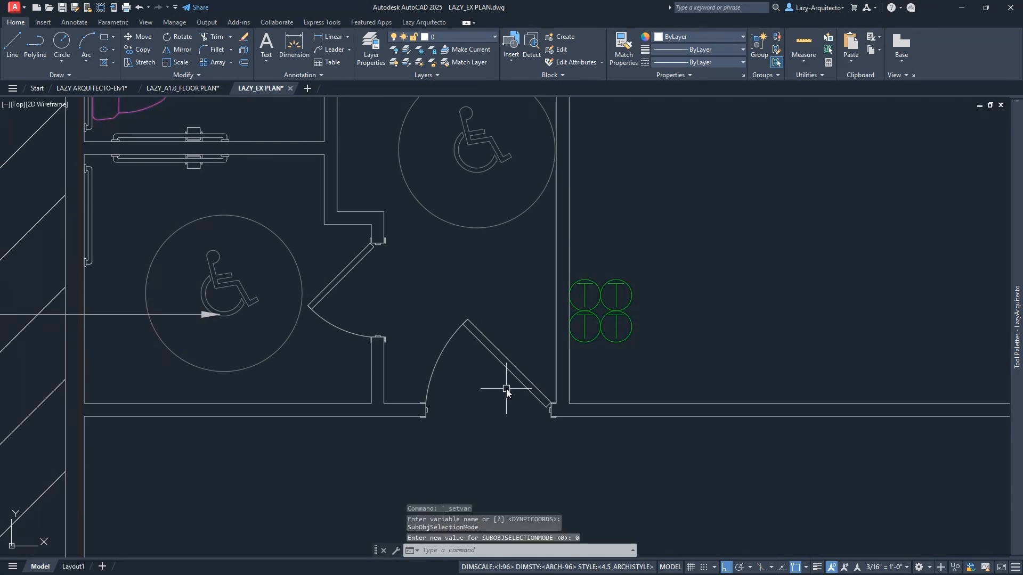
{"action": "key", "text": "F1"}
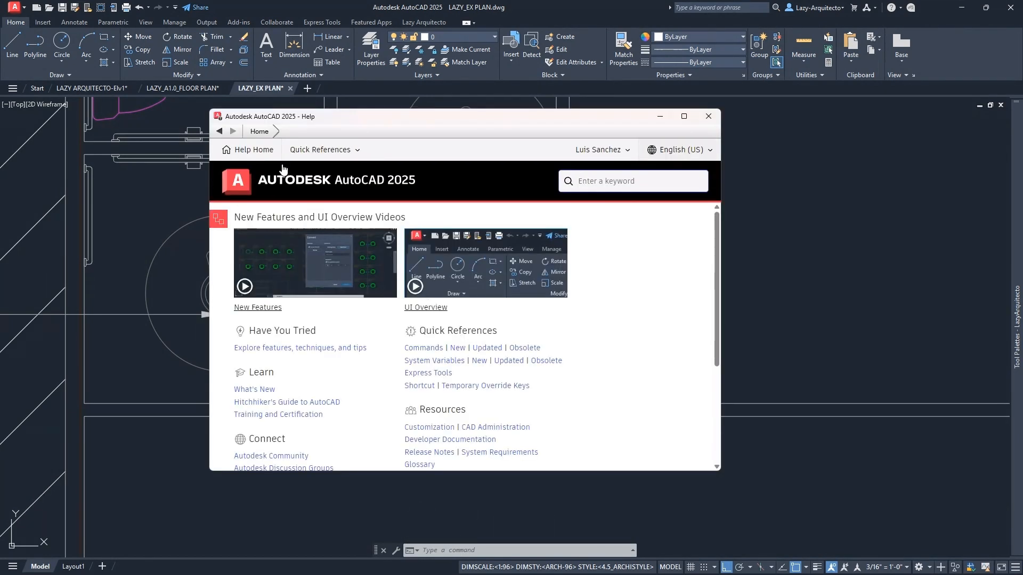
{"action": "left_click", "coordinate": [701, 123]}
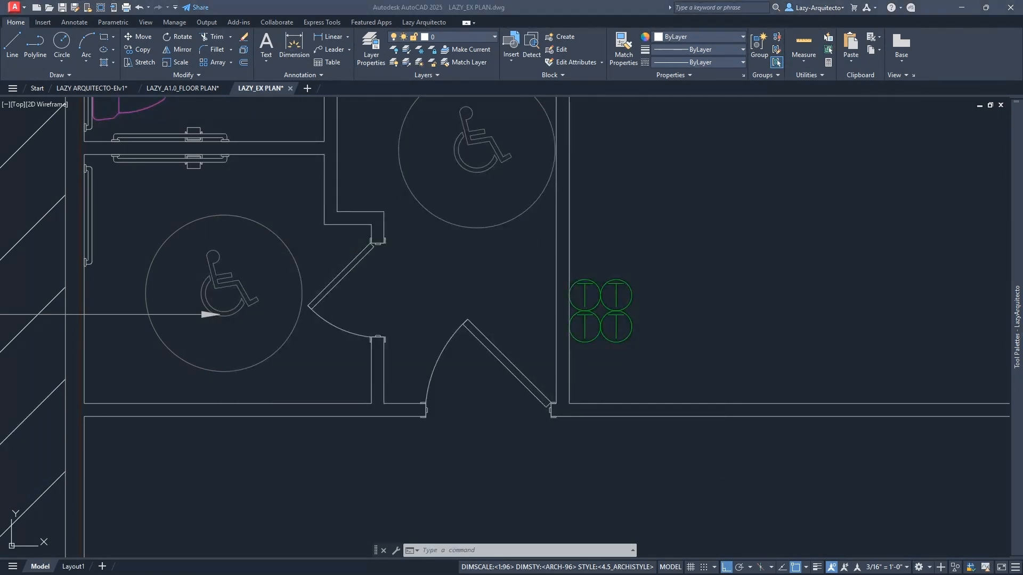
Switch to the LAZY ARQUITECTO-Elv1 drawing and examine the red circles around the storefront doors and frame
{"action": "left_click", "coordinate": [98, 89]}
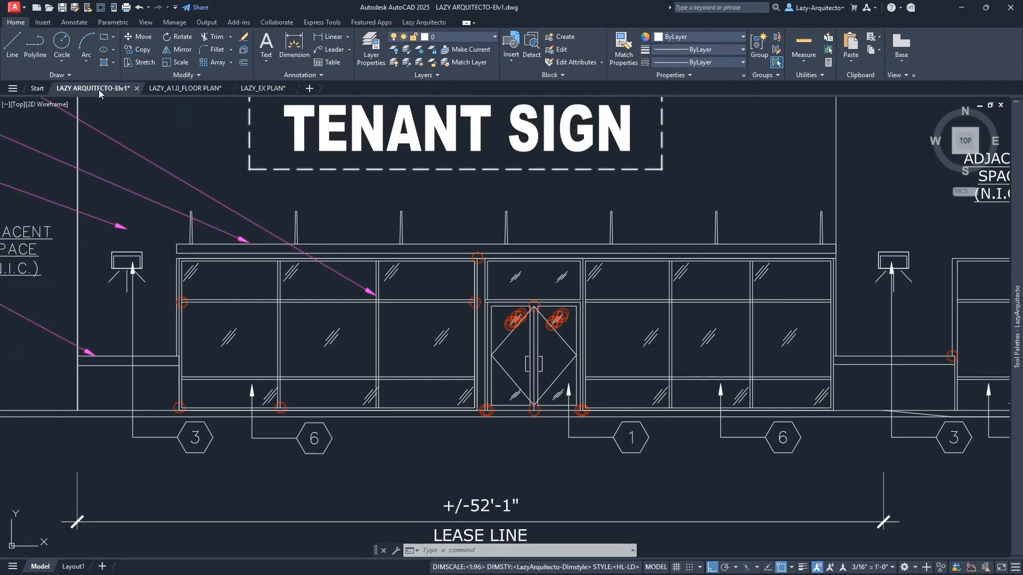
{"action": "mouse_move", "coordinate": [283, 302]}
{"action": "middle_mouse_down"}
{"action": "mouse_move", "coordinate": [400, 338]}
{"action": "mouse_move", "coordinate": [342, 338]}
{"action": "middle_mouse_up"}
{"action": "scroll", "coordinate": [373, 346], "scroll_direction": "down", "scroll_amount": 4}
{"action": "scroll", "coordinate": [441, 367], "scroll_direction": "up", "scroll_amount": 5}
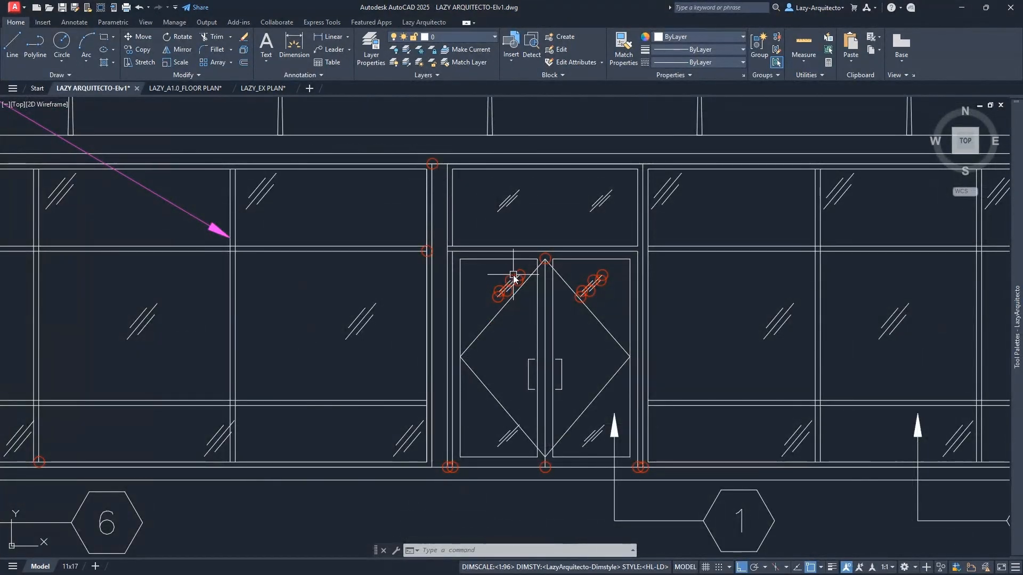
{"action": "scroll", "coordinate": [519, 273], "scroll_direction": "up", "scroll_amount": 6}
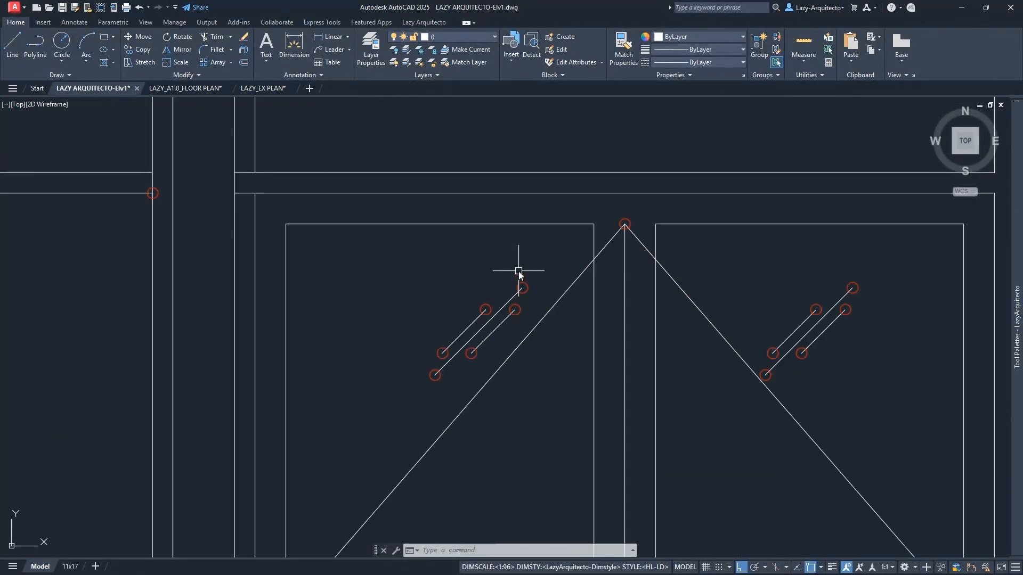
{"action": "scroll", "coordinate": [473, 219], "scroll_direction": "down", "scroll_amount": 6}
{"action": "scroll", "coordinate": [454, 170], "scroll_direction": "up", "scroll_amount": 6}
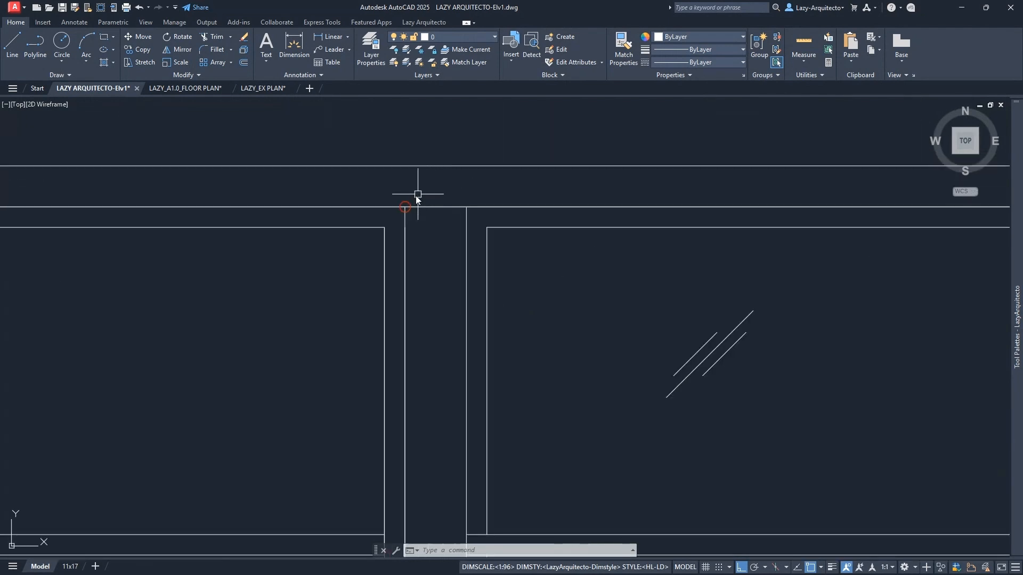
{"action": "scroll", "coordinate": [403, 202], "scroll_direction": "up", "scroll_amount": 3}
{"action": "scroll", "coordinate": [402, 197], "scroll_direction": "down", "scroll_amount": 3}
Try to select the red circle at the upper end of the mullion beside the entrance with selection windows
{"action": "left_click", "coordinate": [390, 191]}
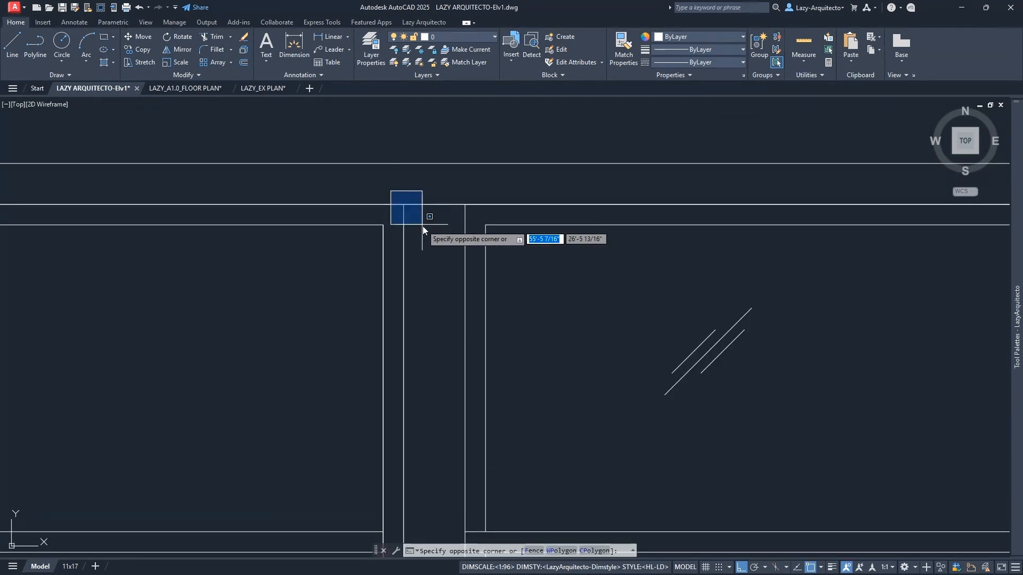
{"action": "left_click", "coordinate": [423, 225]}
{"action": "left_click", "coordinate": [393, 194]}
{"action": "left_click", "coordinate": [430, 227]}
Inspect the circles below the entrance and try to window-select the one at the adjacent space's upper window corner
{"action": "scroll", "coordinate": [434, 226], "scroll_direction": "down", "scroll_amount": 8}
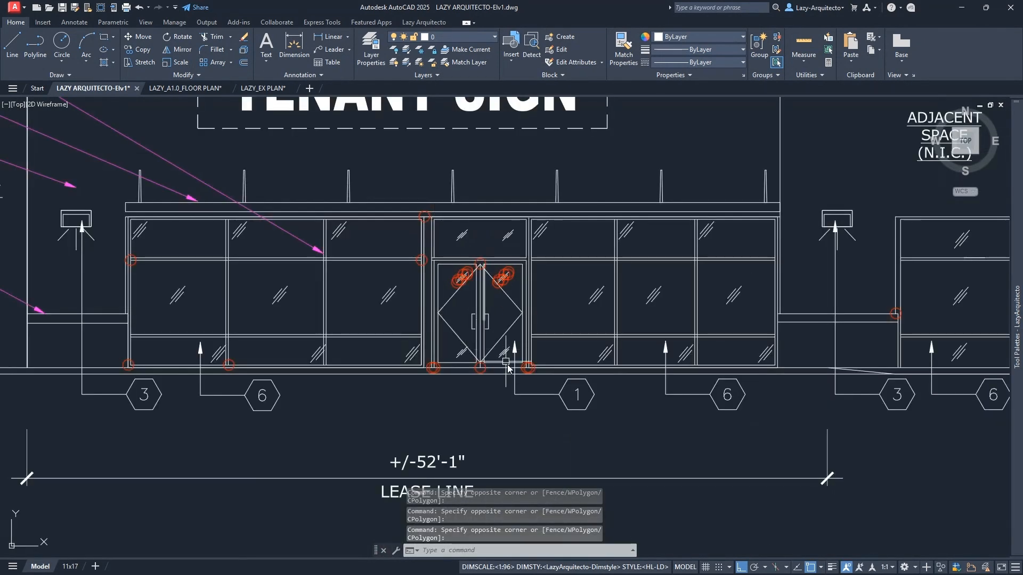
{"action": "scroll", "coordinate": [529, 375], "scroll_direction": "up", "scroll_amount": 6}
{"action": "scroll", "coordinate": [529, 377], "scroll_direction": "up", "scroll_amount": 2}
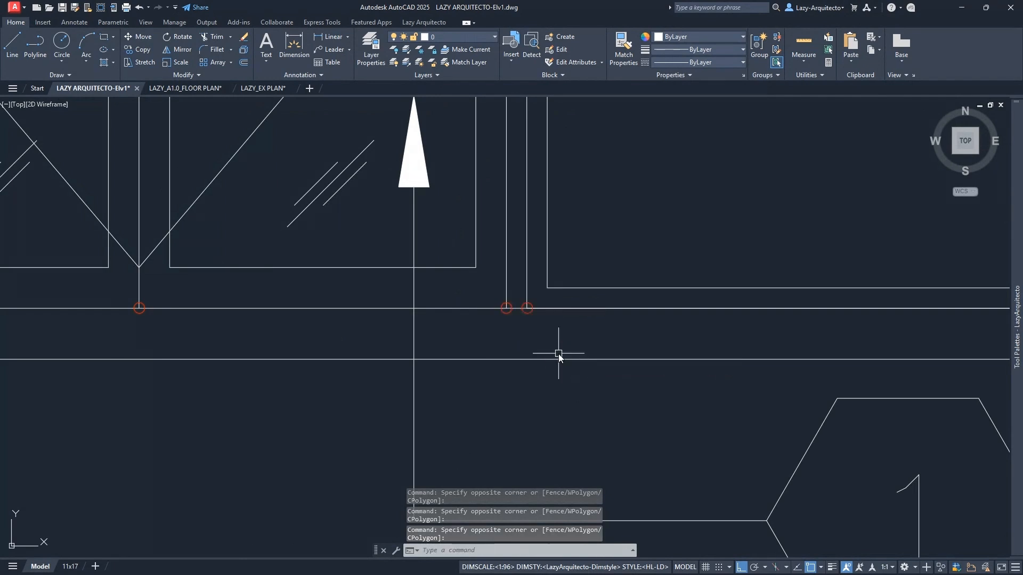
{"action": "scroll", "coordinate": [557, 346], "scroll_direction": "down", "scroll_amount": 10}
{"action": "left_click", "coordinate": [793, 290]}
{"action": "left_click", "coordinate": [818, 324]}
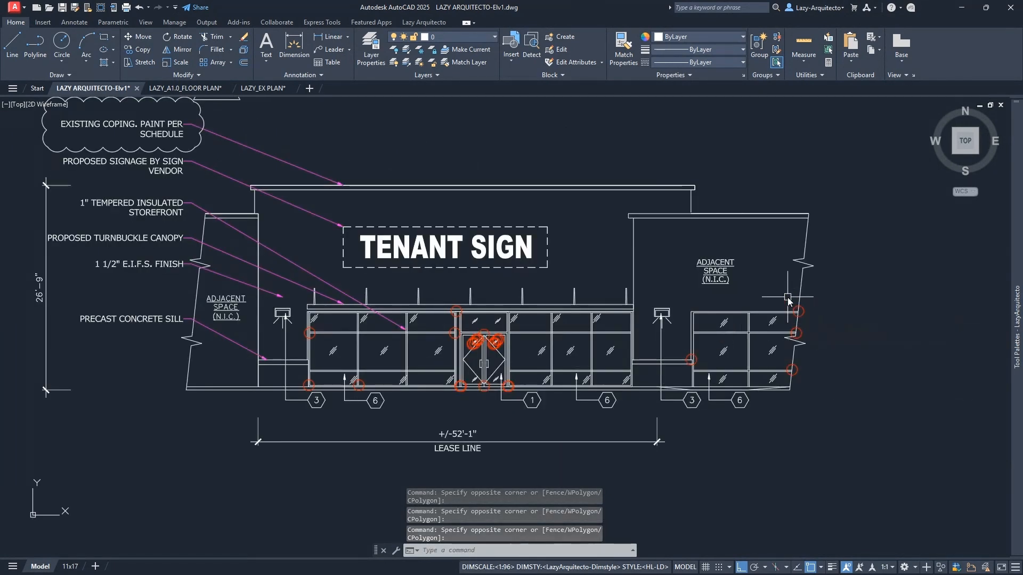
{"action": "left_click", "coordinate": [783, 288]}
{"action": "left_click", "coordinate": [783, 289]}
{"action": "left_click", "coordinate": [786, 296]}
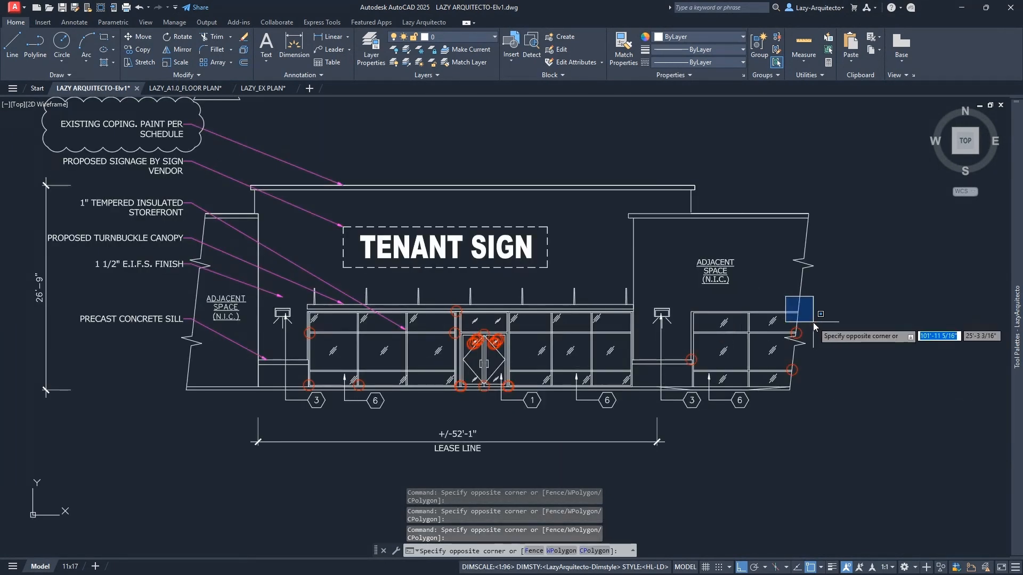
{"action": "left_click", "coordinate": [812, 323]}
{"action": "left_click", "coordinate": [792, 291]}
{"action": "left_click", "coordinate": [803, 317]}
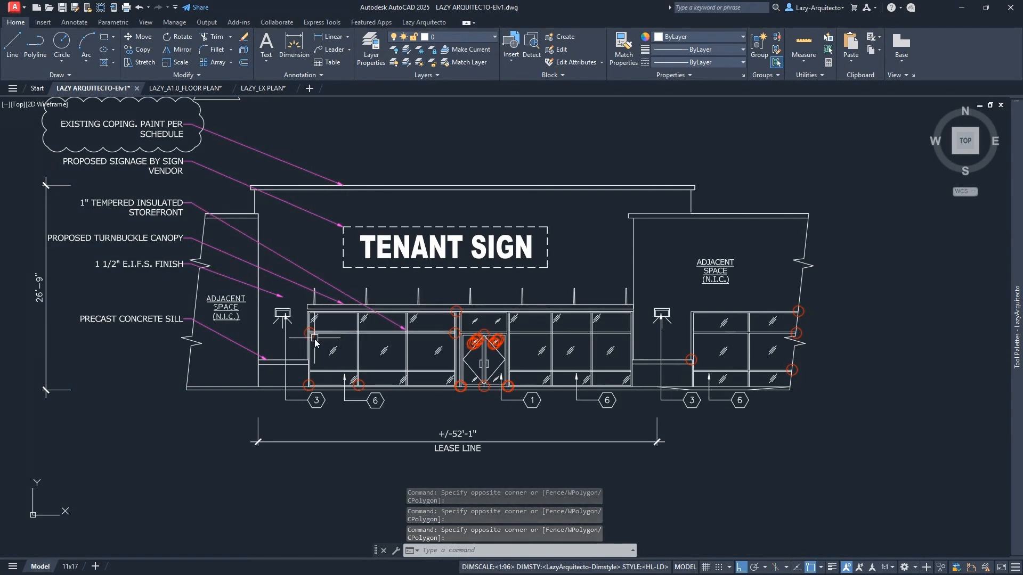
Clear the red circles from the elevation by starting and leaving the Hatch command
{"action": "type", "text": "h"}
{"action": "key", "text": "Return"}
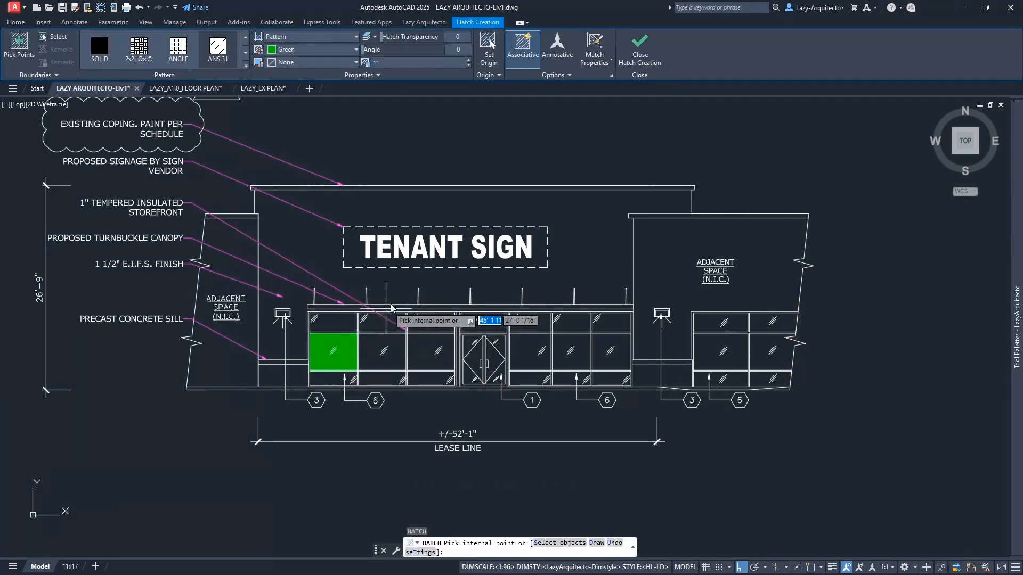
{"action": "key", "text": "Escape"}
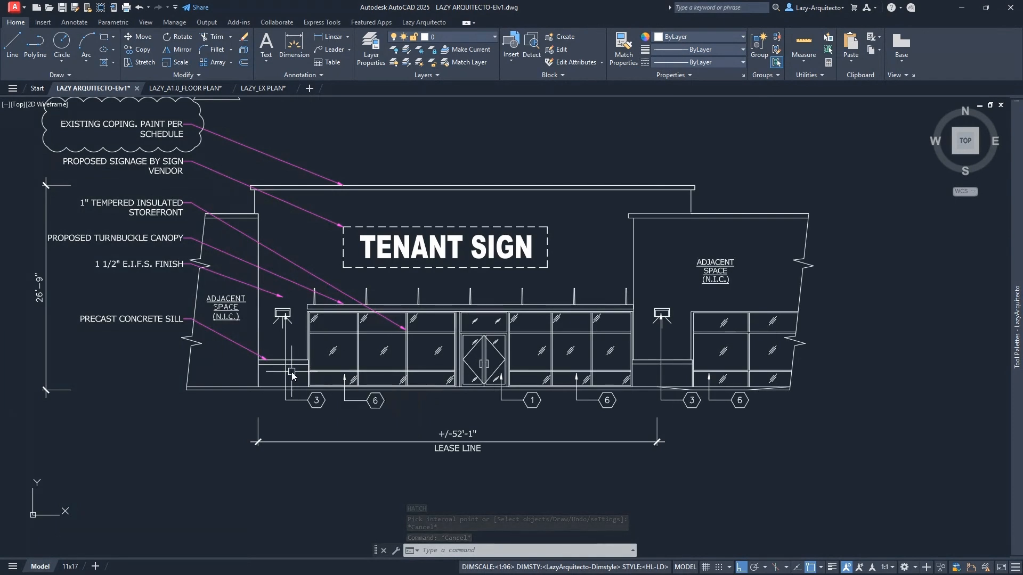
Try to hatch the wall area just above the precast concrete sill by picking an internal point
{"action": "type", "text": "h"}
{"action": "key", "text": "Return"}
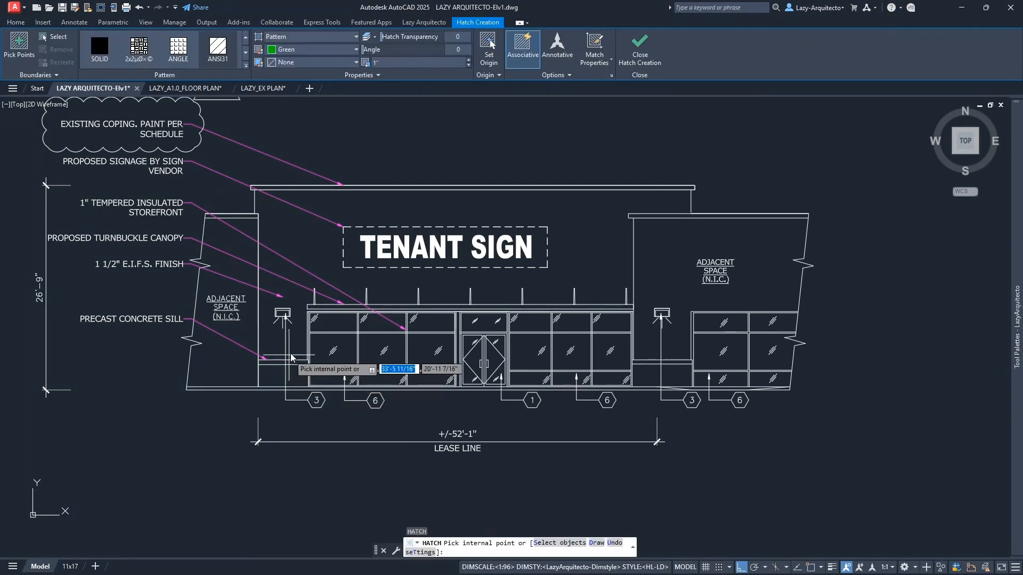
{"action": "left_click", "coordinate": [291, 355]}
{"action": "key", "text": "Return"}
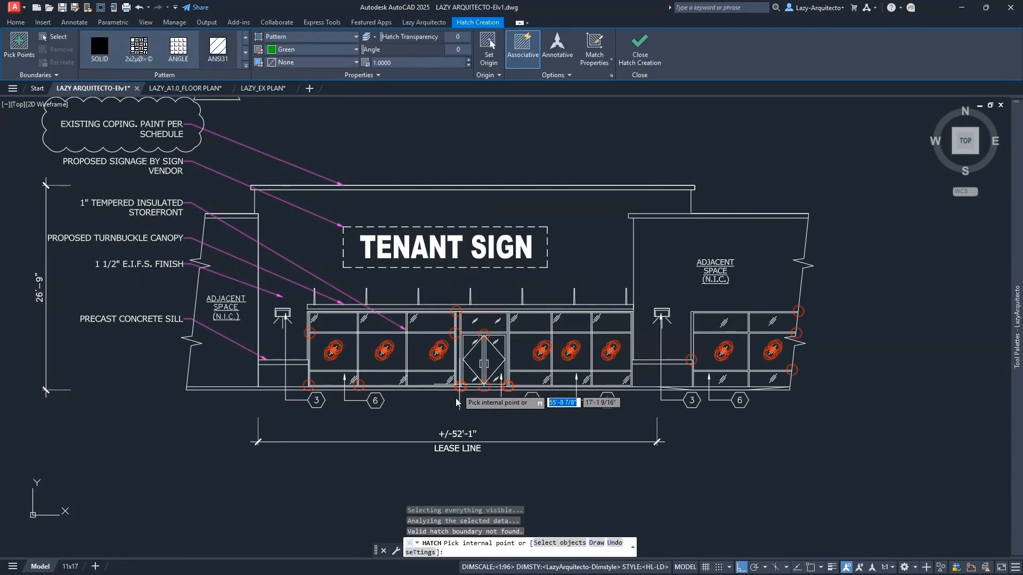
Leave the Hatch command and inspect the red circles at the line ends of the storefront glazing marks
{"action": "key", "text": "Escape"}
{"action": "key", "text": "Escape"}
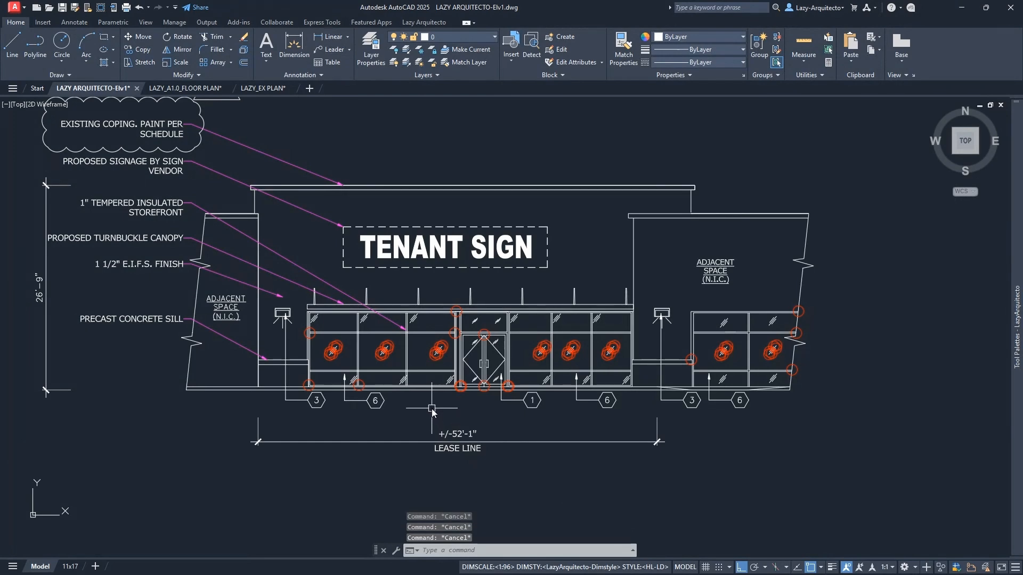
{"action": "scroll", "coordinate": [431, 410], "scroll_direction": "up", "scroll_amount": 10}
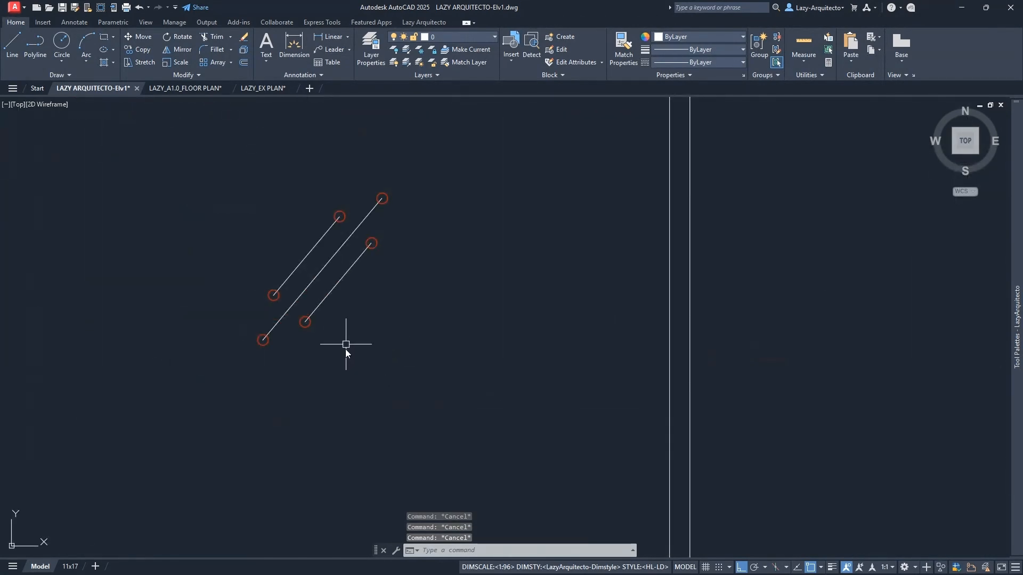
{"action": "scroll", "coordinate": [345, 349], "scroll_direction": "down", "scroll_amount": 10}
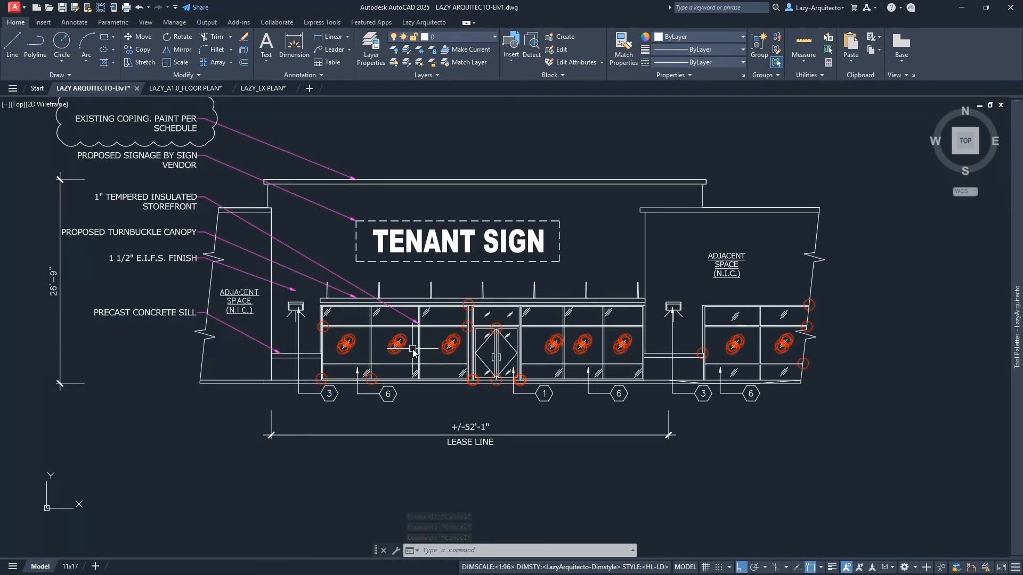
Try to window-select the red circle where the storefront's upper horizontal mullion meets the frame beside the entrance
{"action": "scroll", "coordinate": [413, 352], "scroll_direction": "up", "scroll_amount": 3}
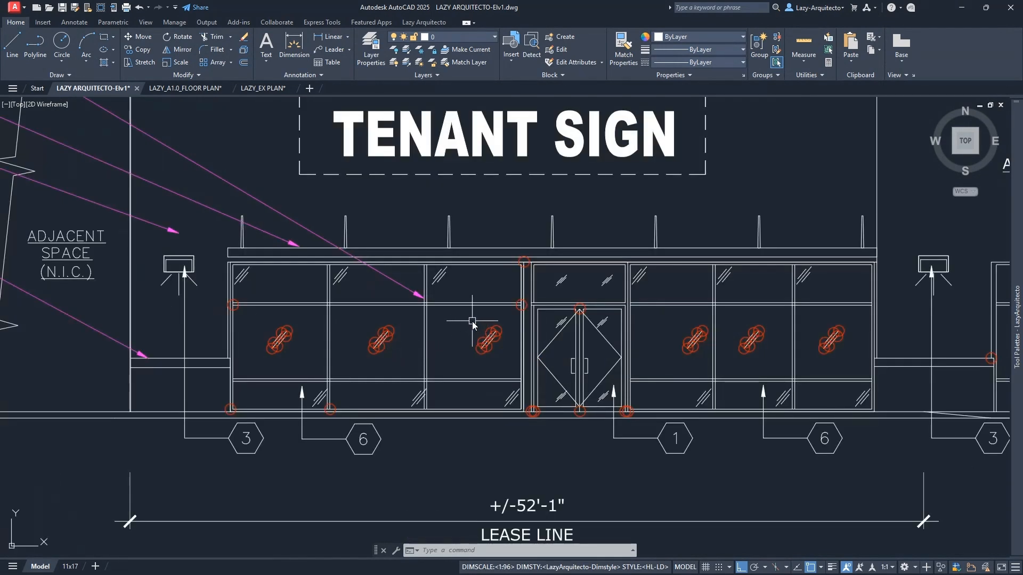
{"action": "left_click", "coordinate": [506, 290]}
{"action": "left_click", "coordinate": [537, 327]}
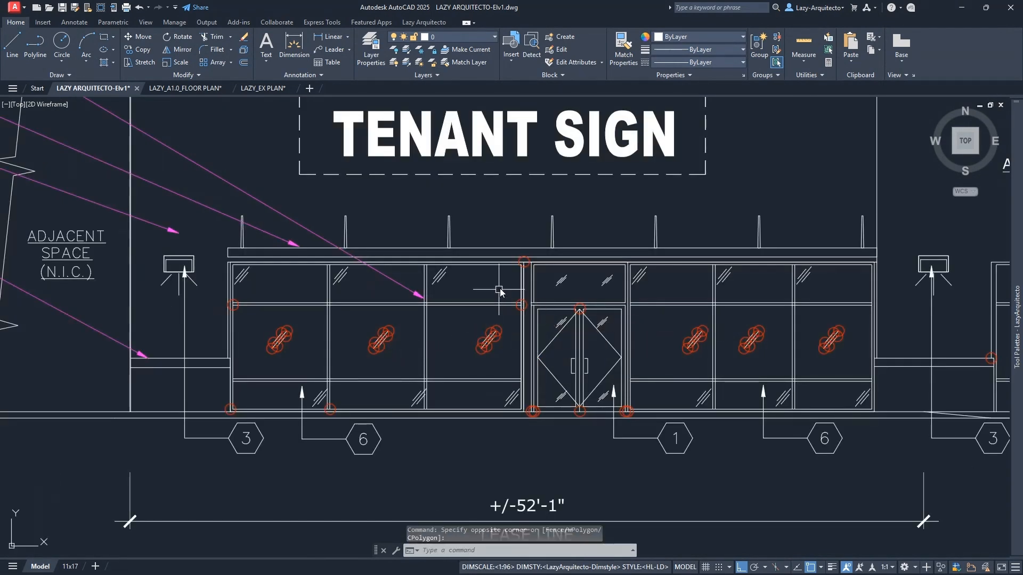
{"action": "left_click", "coordinate": [501, 287]}
{"action": "left_click", "coordinate": [541, 329]}
Clear the red circles from the elevation by regenerating the whole drawing with REA (REGENALL)
{"action": "scroll", "coordinate": [380, 352], "scroll_direction": "down", "scroll_amount": 3}
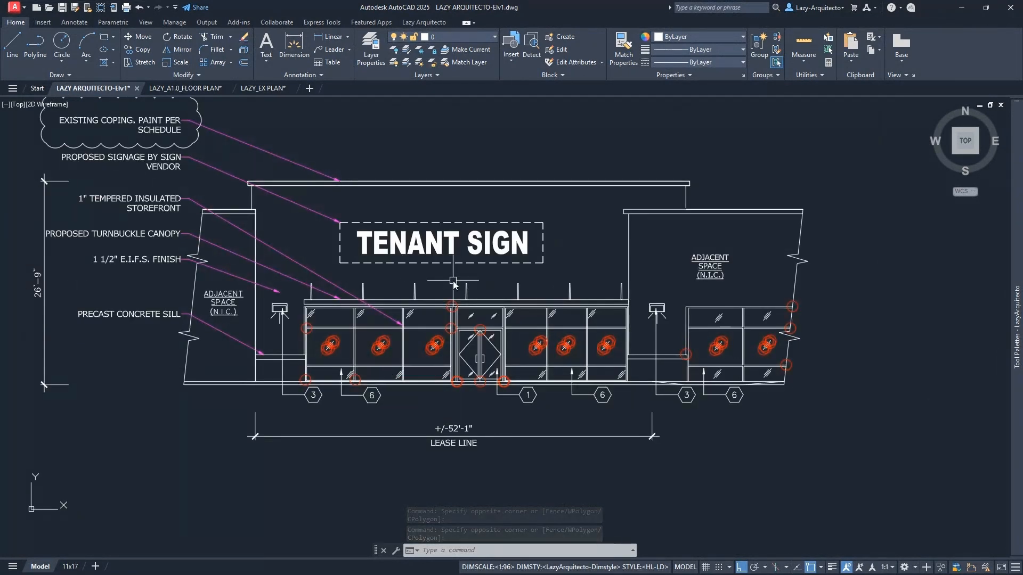
{"action": "type", "text": "A"}
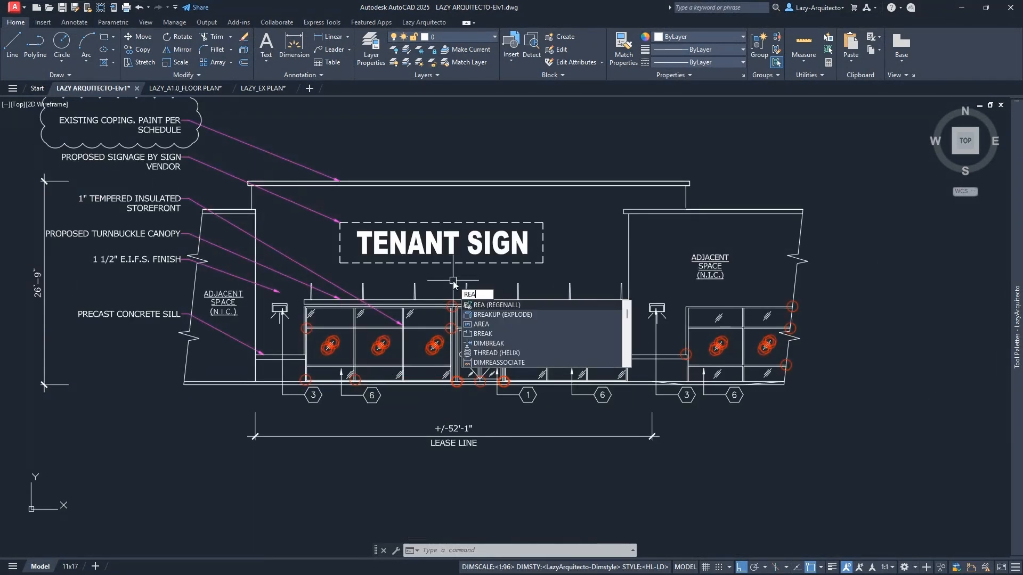
{"action": "key", "text": "Return"}
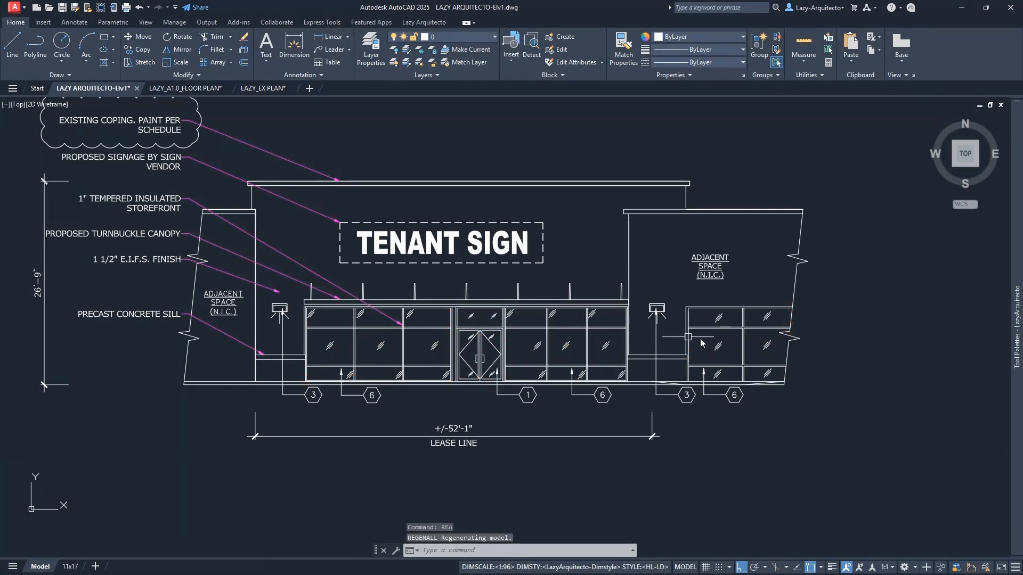
{"action": "mouse_move", "coordinate": [405, 330]}
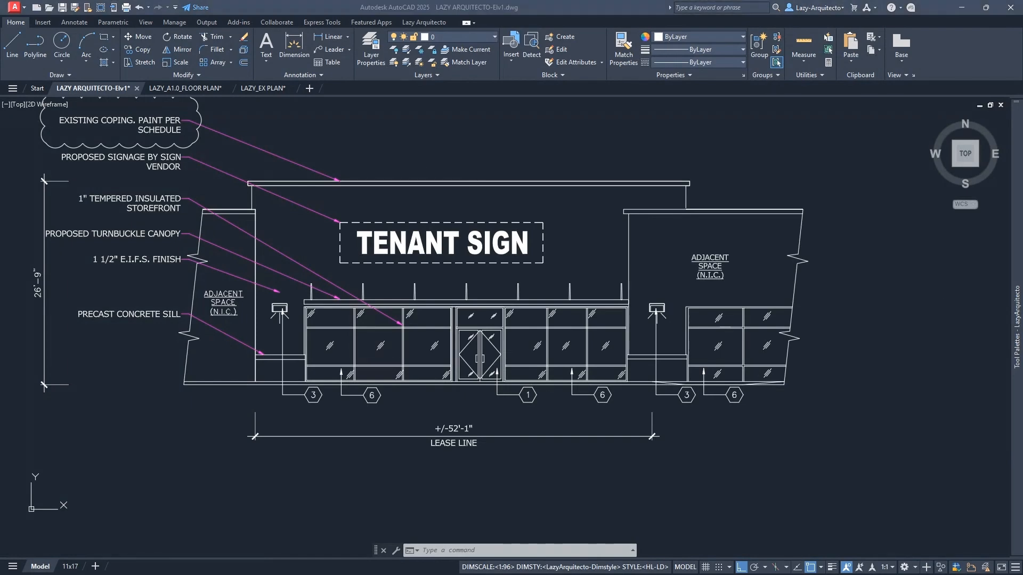
Switch to the LAZY_A1.0_FLOOR PLAN drawing and check the circle-and-cross marker at the existing mechanical room door
{"action": "left_click", "coordinate": [262, 89]}
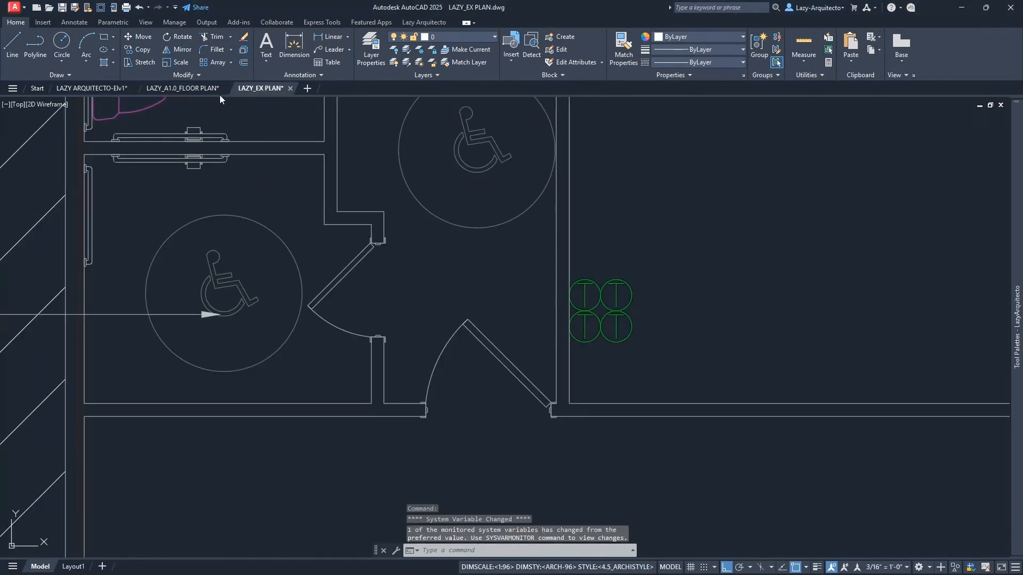
{"action": "left_click", "coordinate": [200, 89]}
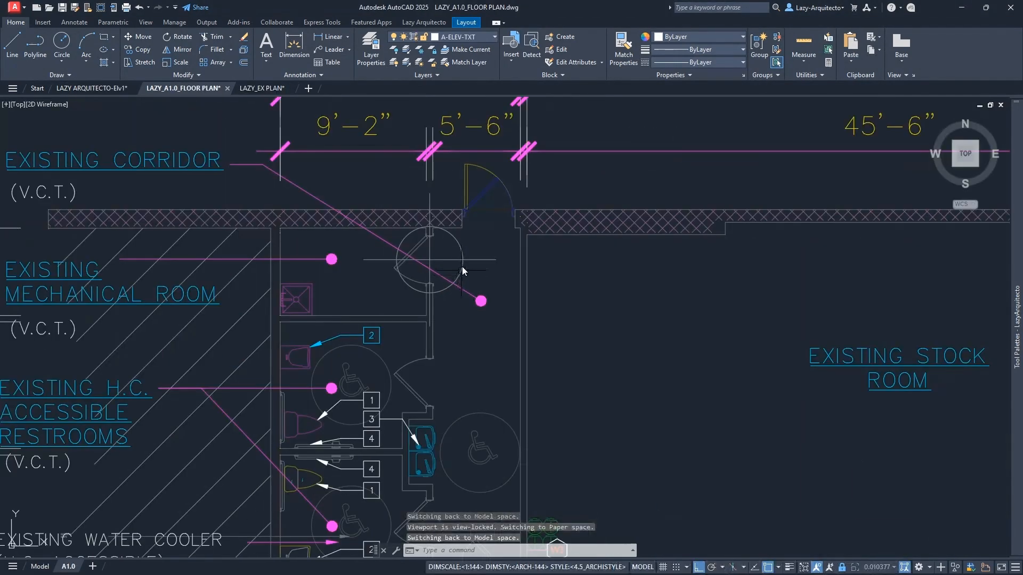
{"action": "left_click", "coordinate": [462, 220]}
{"action": "key", "text": "Escape"}
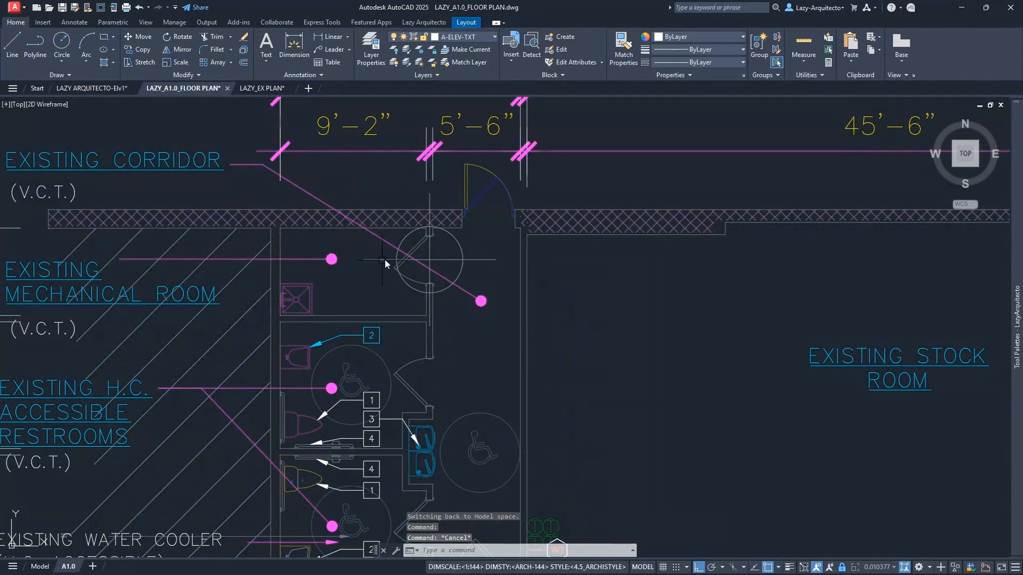
Select the linework around the mechanical room door marker to identify which object it belongs to, and clear each selection
{"action": "scroll", "coordinate": [444, 237], "scroll_direction": "up", "scroll_amount": 3}
{"action": "left_click", "coordinate": [461, 232]}
{"action": "scroll", "coordinate": [438, 257], "scroll_direction": "up", "scroll_amount": 3}
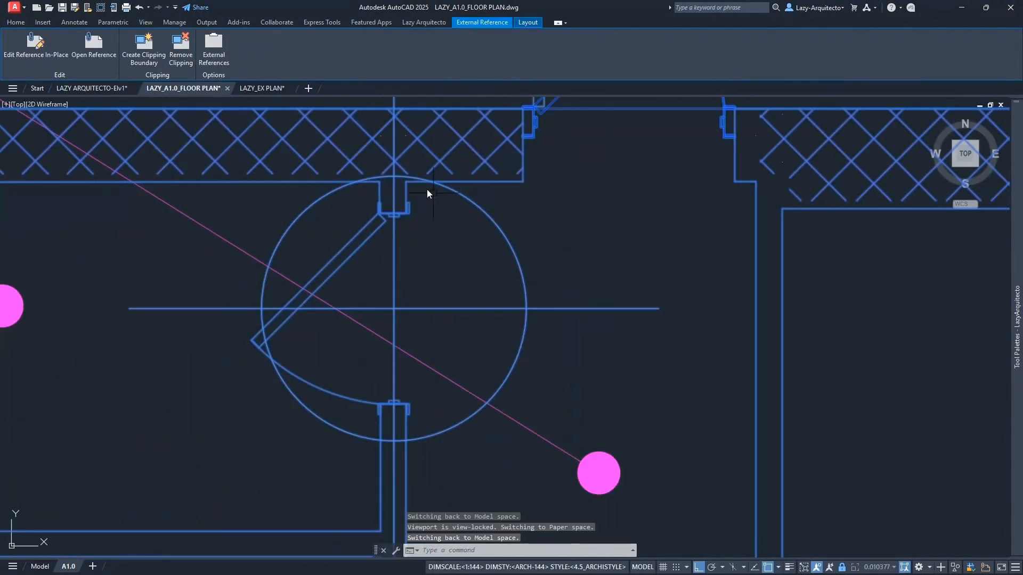
{"action": "key", "text": "Escape"}
{"action": "key", "text": "Escape"}
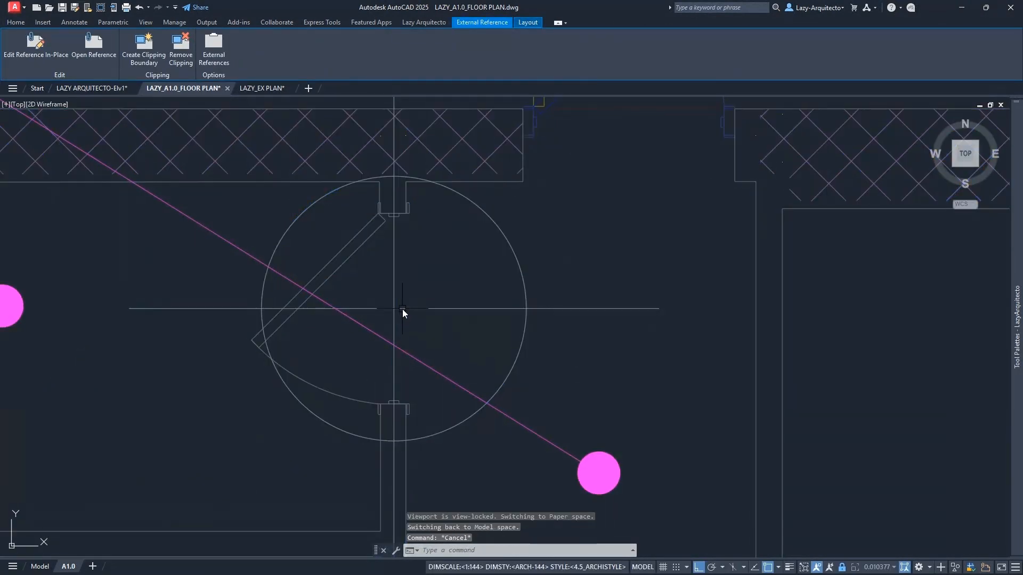
{"action": "left_click", "coordinate": [400, 255]}
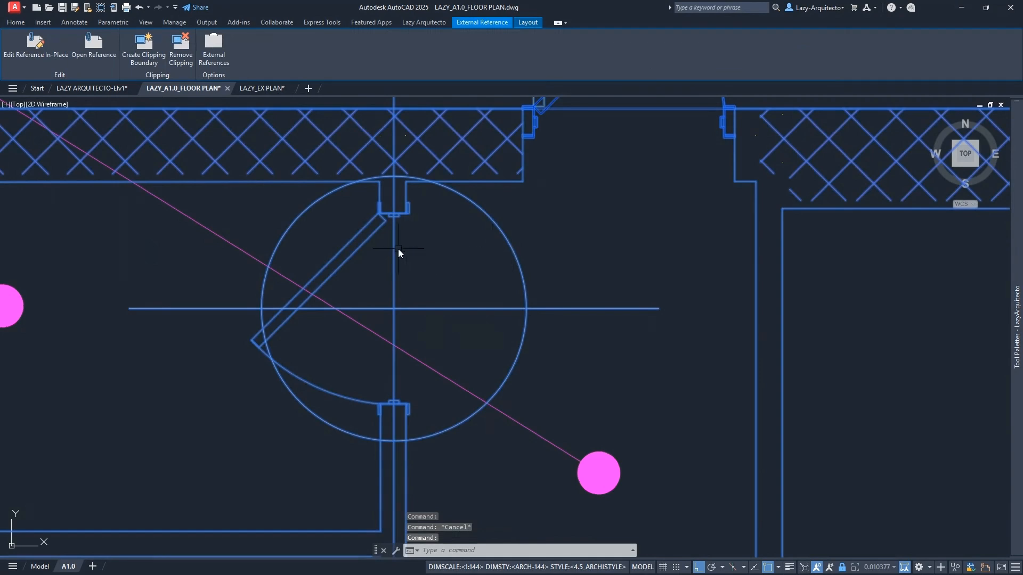
{"action": "key", "text": "Escape"}
{"action": "scroll", "coordinate": [308, 222], "scroll_direction": "down", "scroll_amount": 3}
Select the external reference containing the door marker and open its source drawing, LAZY_EX PLAN
{"action": "left_click", "coordinate": [318, 236]}
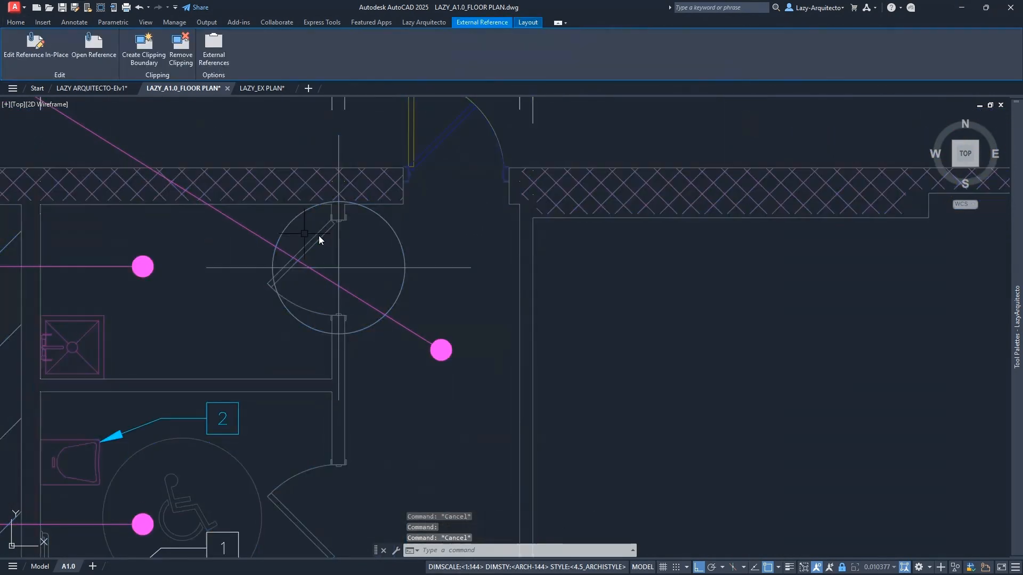
{"action": "left_click", "coordinate": [385, 218]}
{"action": "right_click", "coordinate": [385, 217]}
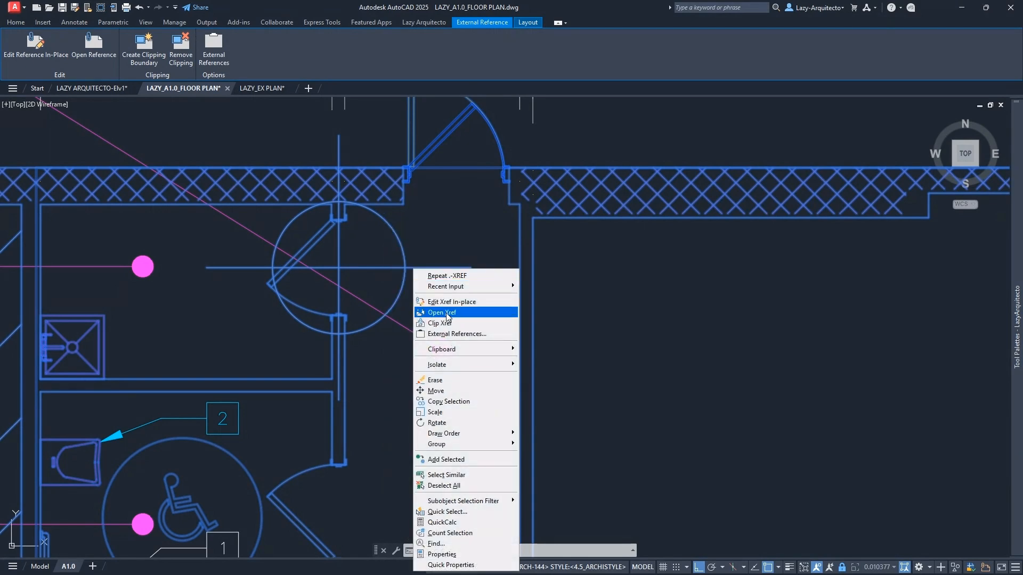
{"action": "left_click", "coordinate": [446, 313]}
{"action": "left_click", "coordinate": [369, 412]}
{"action": "scroll", "coordinate": [354, 427], "scroll_direction": "down", "scroll_amount": 5}
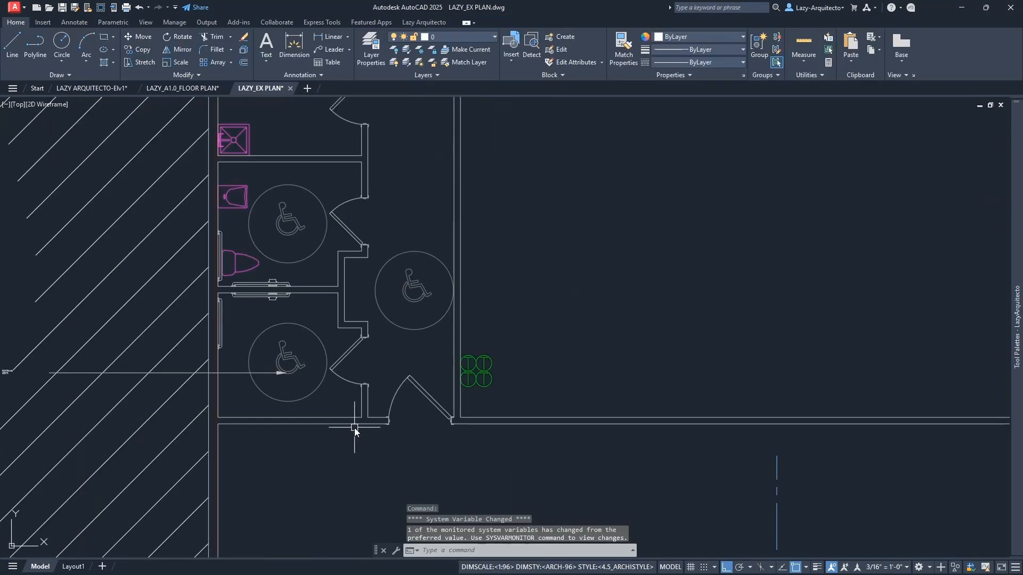
Compare the mechanical room door area between the LAZY_A1.0_FLOOR PLAN and LAZY_EX PLAN drawings
{"action": "left_click", "coordinate": [182, 88]}
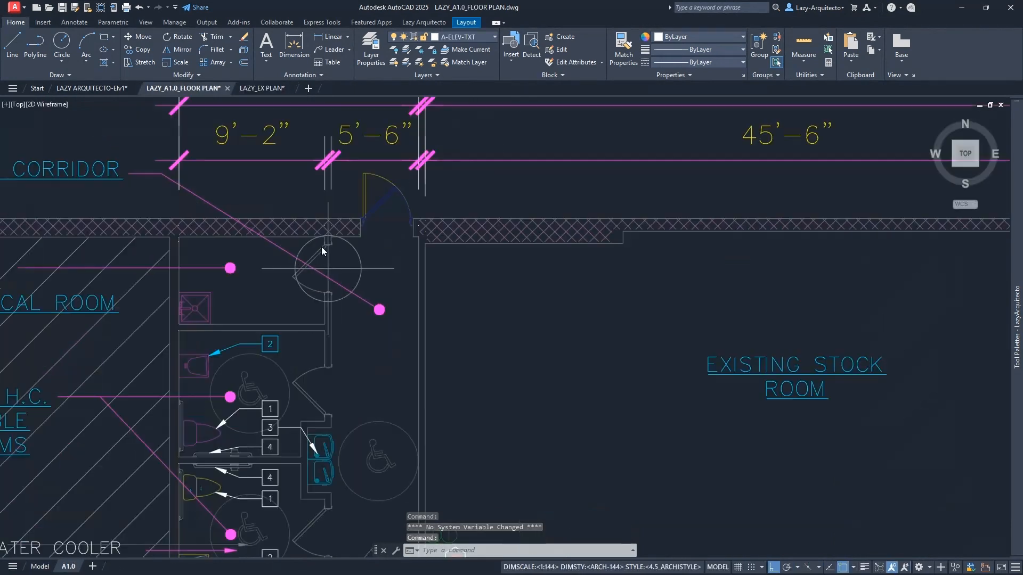
{"action": "scroll", "coordinate": [321, 247], "scroll_direction": "down", "scroll_amount": 3}
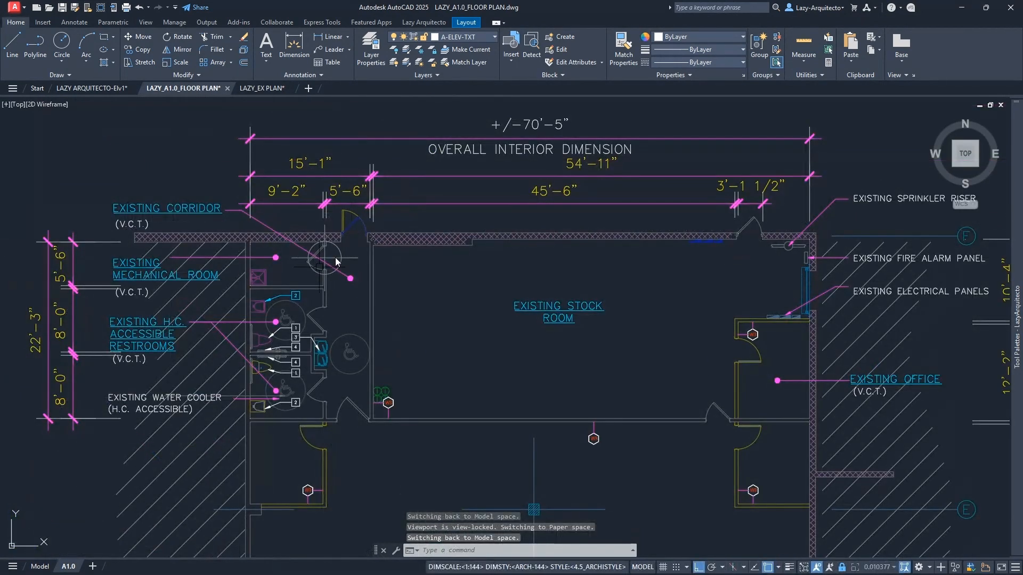
{"action": "left_click", "coordinate": [262, 88]}
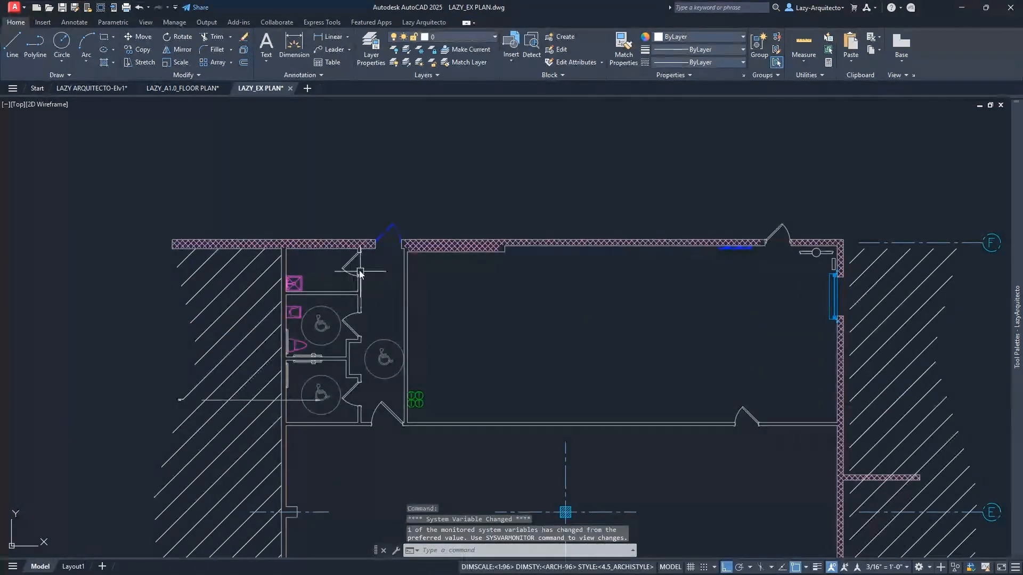
{"action": "scroll", "coordinate": [351, 261], "scroll_direction": "up", "scroll_amount": 2}
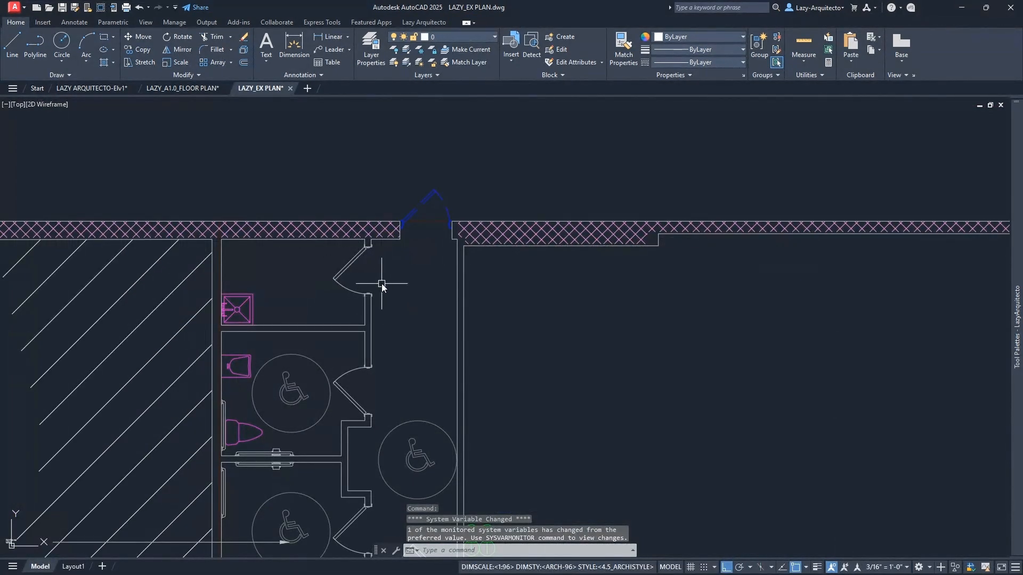
Select the mechanical room door to examine it, and search its opening for a hidden object with selection windows
{"action": "scroll", "coordinate": [353, 256], "scroll_direction": "up", "scroll_amount": 6}
{"action": "left_click", "coordinate": [354, 288]}
{"action": "scroll", "coordinate": [336, 261], "scroll_direction": "down", "scroll_amount": 3}
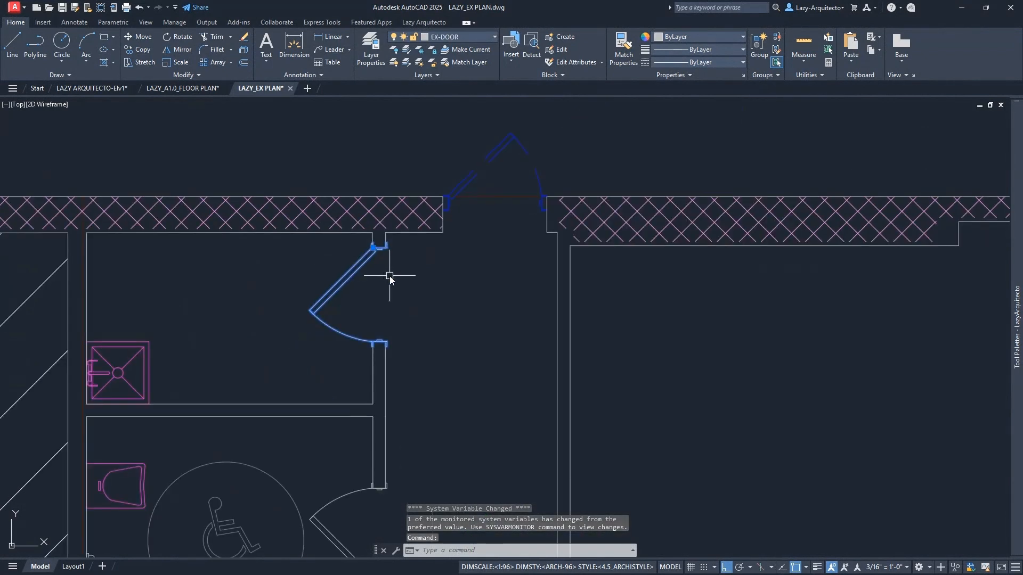
{"action": "key", "text": "Escape"}
{"action": "left_click", "coordinate": [341, 255]}
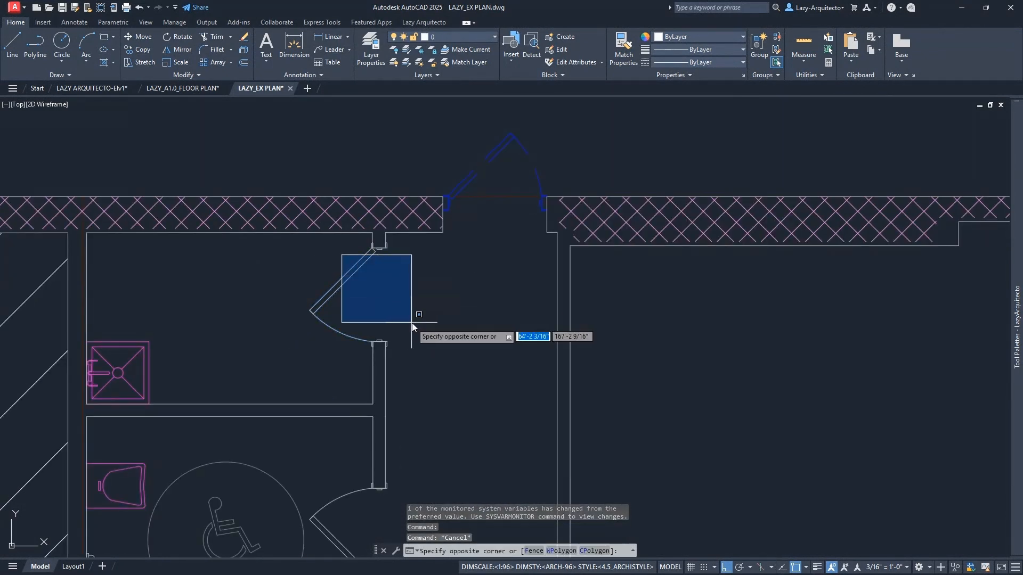
{"action": "left_click", "coordinate": [439, 331]}
{"action": "left_click", "coordinate": [336, 261]}
{"action": "left_click", "coordinate": [402, 349]}
{"action": "key", "text": "Escape"}
Search a wider area around the mechanical room door and corridor for a hidden object with larger selection windows
{"action": "left_click", "coordinate": [299, 248]}
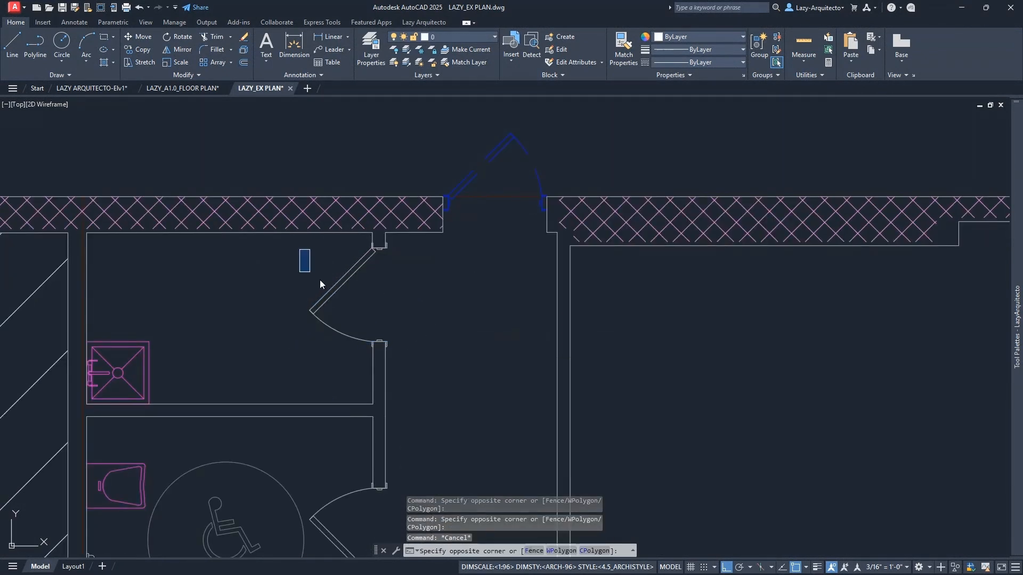
{"action": "left_click", "coordinate": [457, 330]}
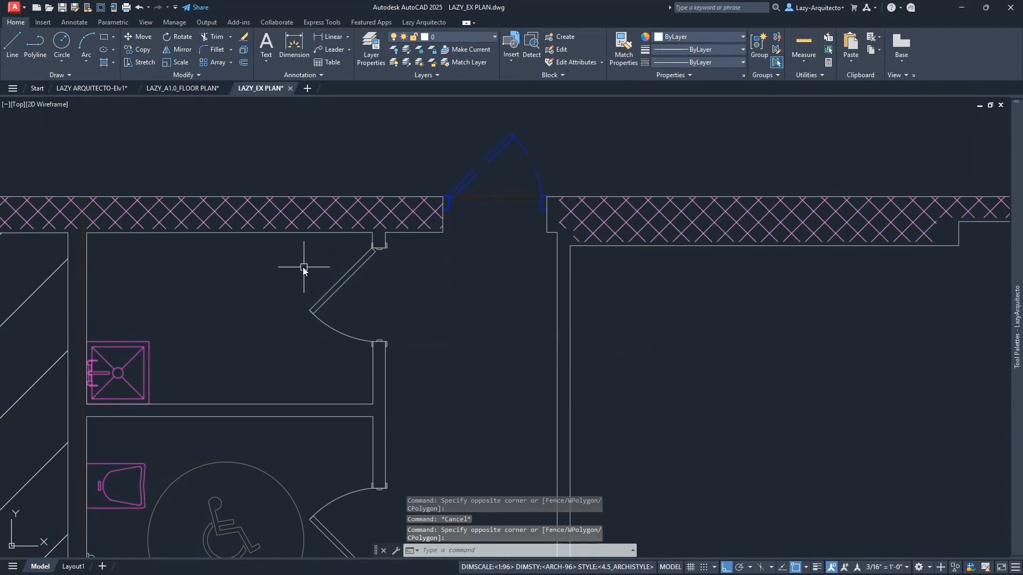
{"action": "left_click", "coordinate": [243, 257]}
{"action": "left_click", "coordinate": [548, 340]}
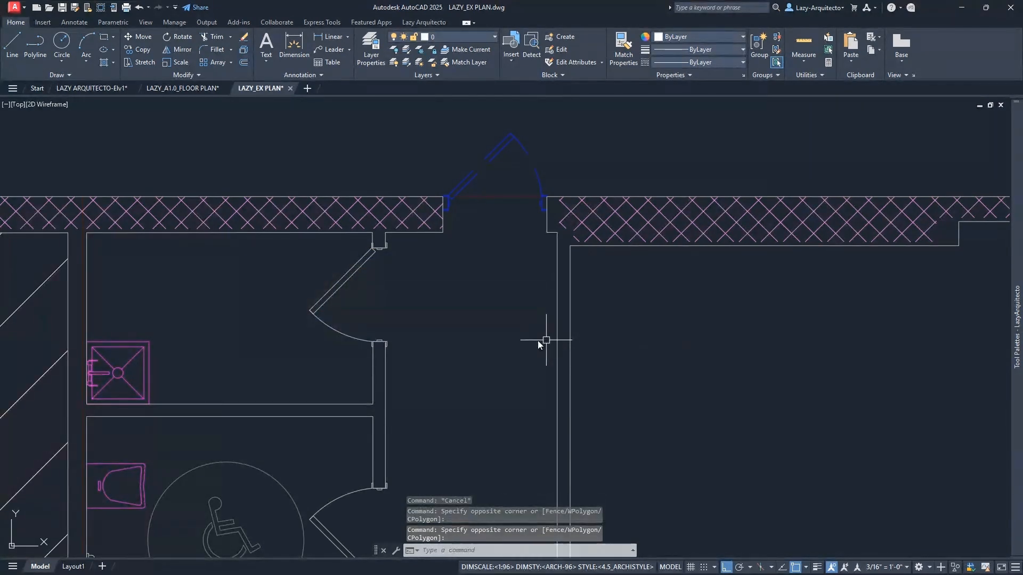
{"action": "left_click", "coordinate": [321, 263]}
{"action": "key", "text": "Escape"}
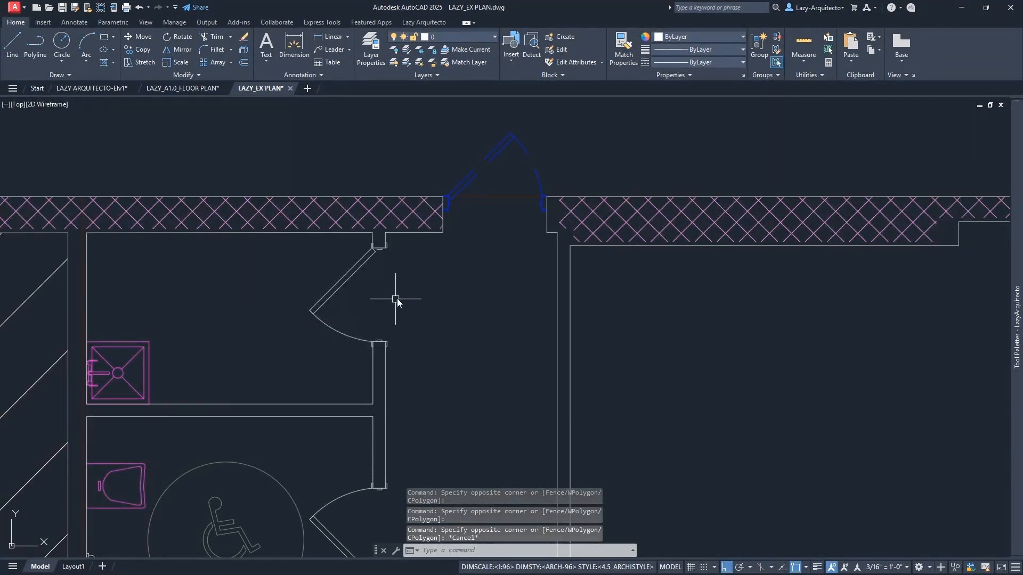
Probe the middle of the door opening with a selection window and recheck the marker in LAZY_A1.0_FLOOR PLAN
{"action": "left_click", "coordinate": [370, 284]}
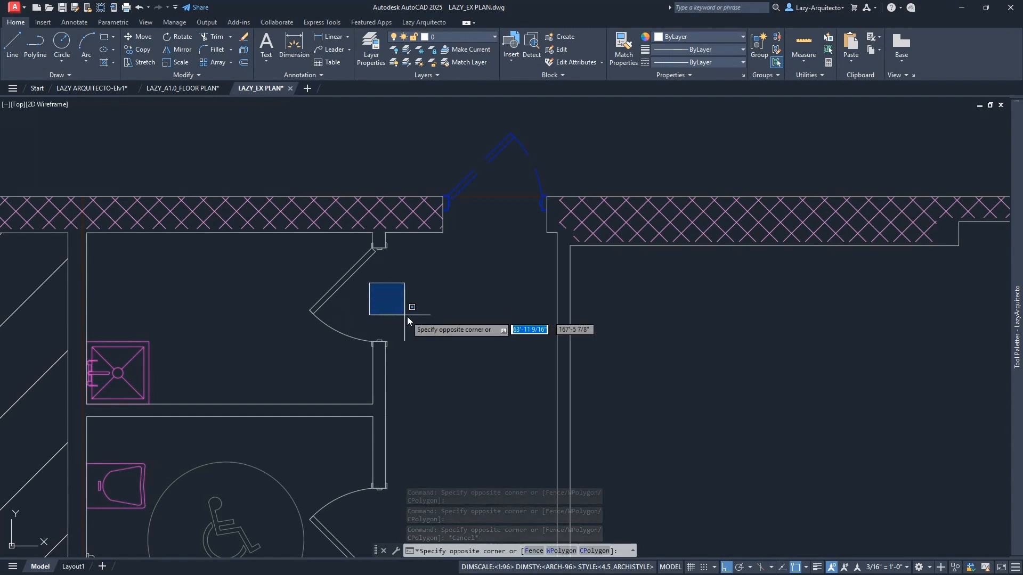
{"action": "key", "text": "Escape"}
{"action": "left_click", "coordinate": [186, 89]}
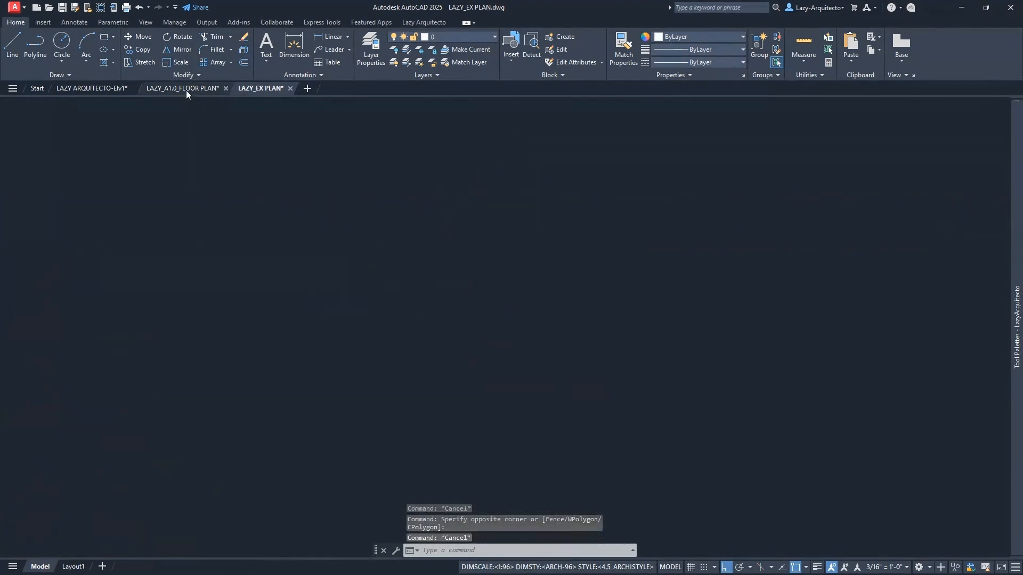
{"action": "scroll", "coordinate": [405, 259], "scroll_direction": "up", "scroll_amount": 5}
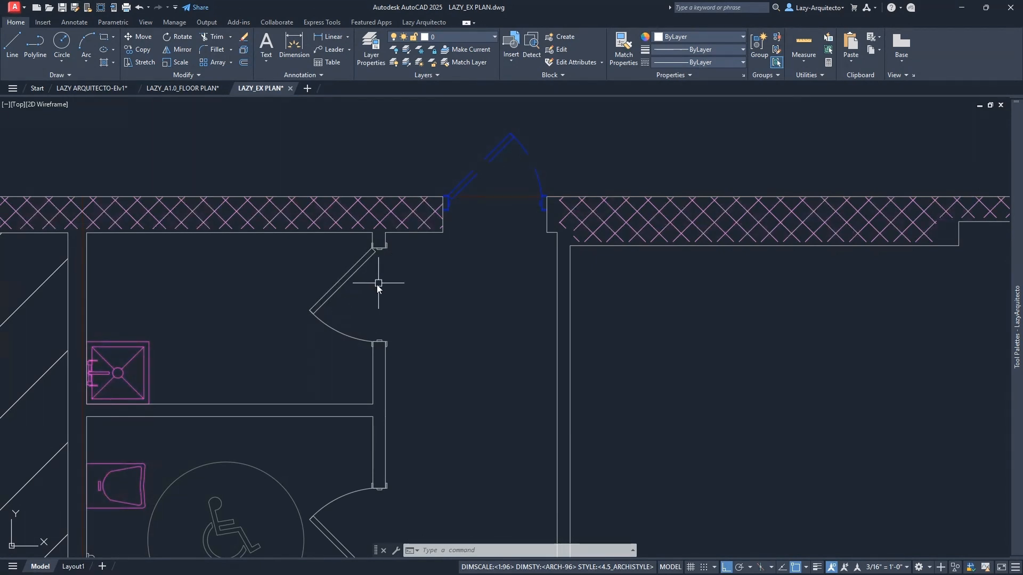
Set the point style in LAZY_EX PLAN to the single dot with DDPTYPE
{"action": "left_click", "coordinate": [498, 319]}
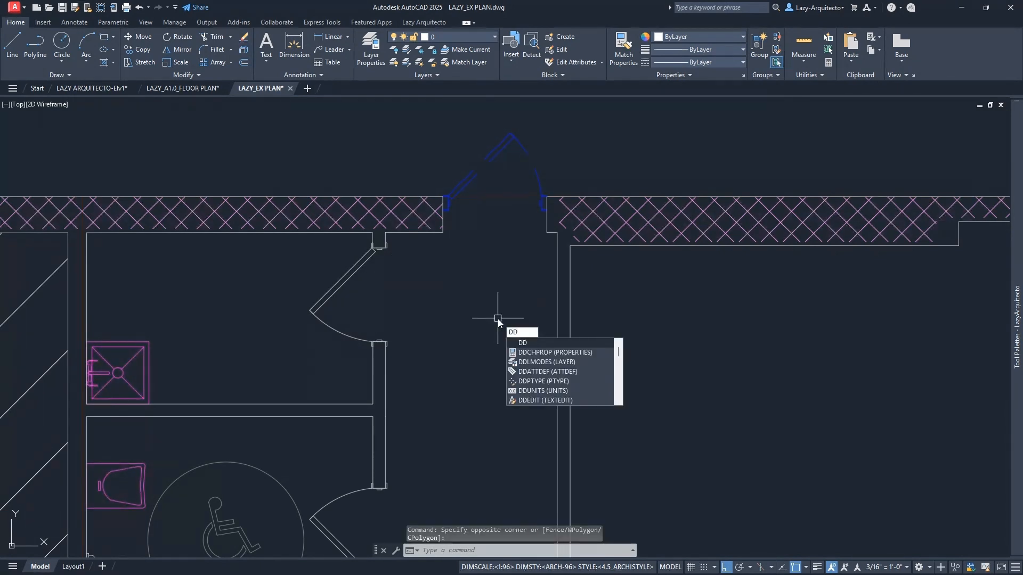
{"action": "type", "text": "P"}
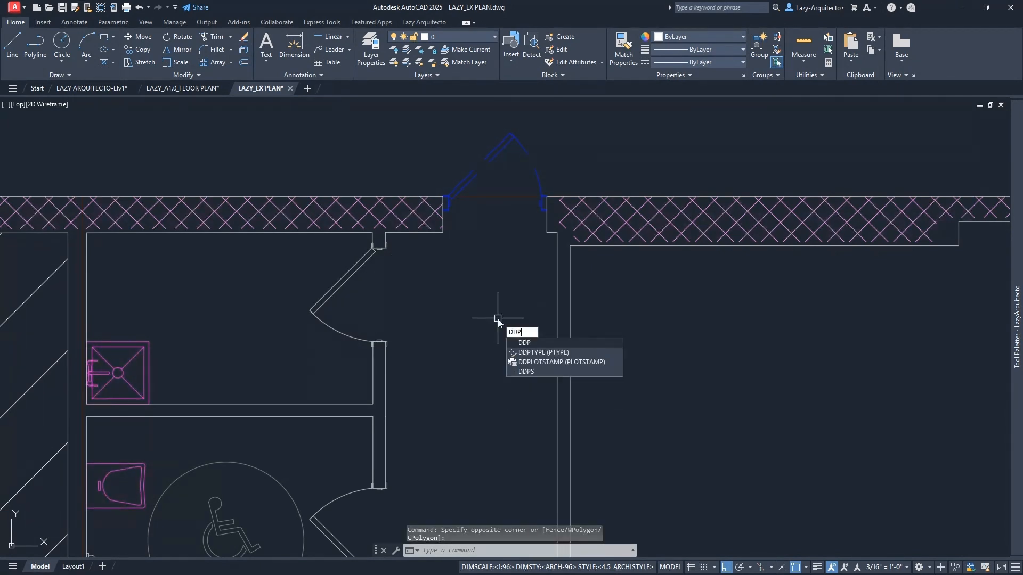
{"action": "left_click", "coordinate": [531, 354]}
{"action": "left_click_drag", "start_coordinate": [467, 209], "coordinate": [527, 255]}
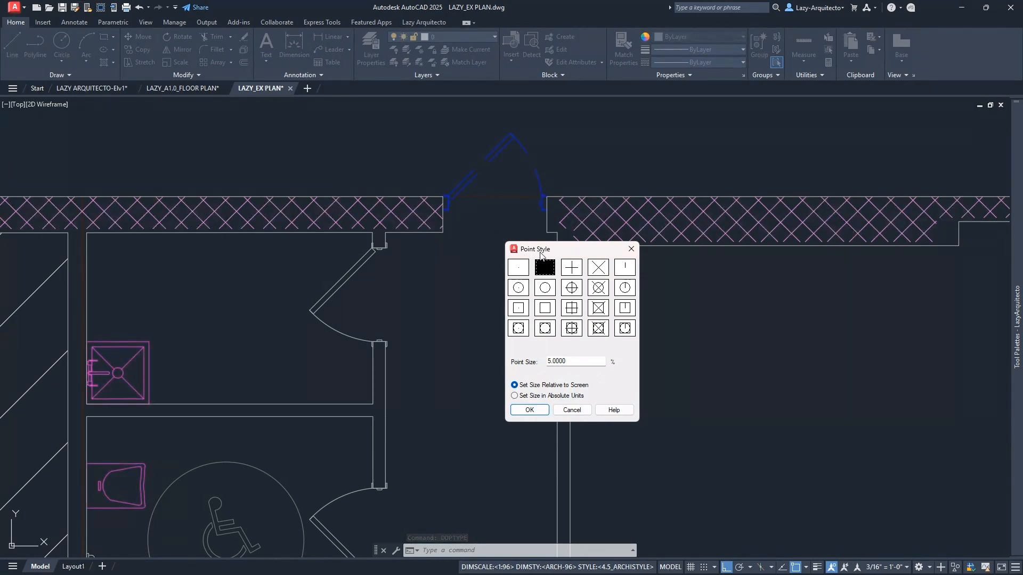
{"action": "left_click", "coordinate": [518, 268]}
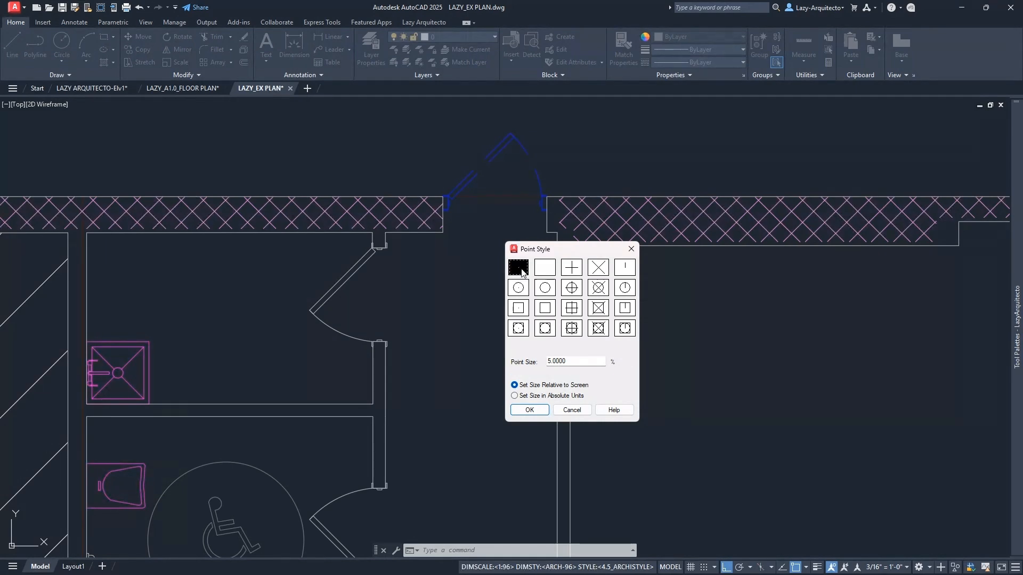
{"action": "left_click", "coordinate": [530, 410]}
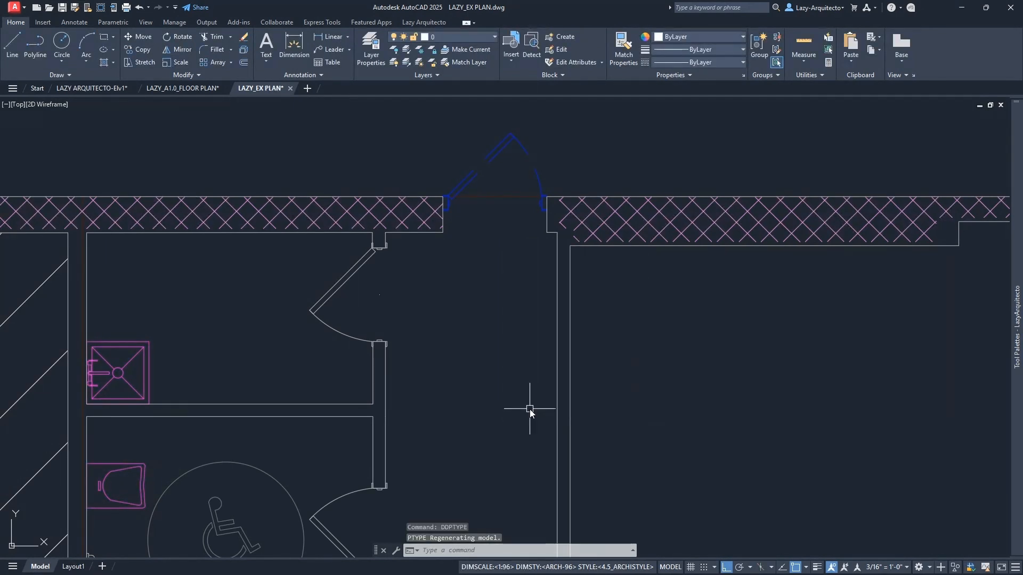
Select the point in the mechanical room door opening with selection windows to identify it
{"action": "left_click", "coordinate": [324, 277]}
{"action": "key", "text": "Escape"}
{"action": "left_click", "coordinate": [327, 273]}
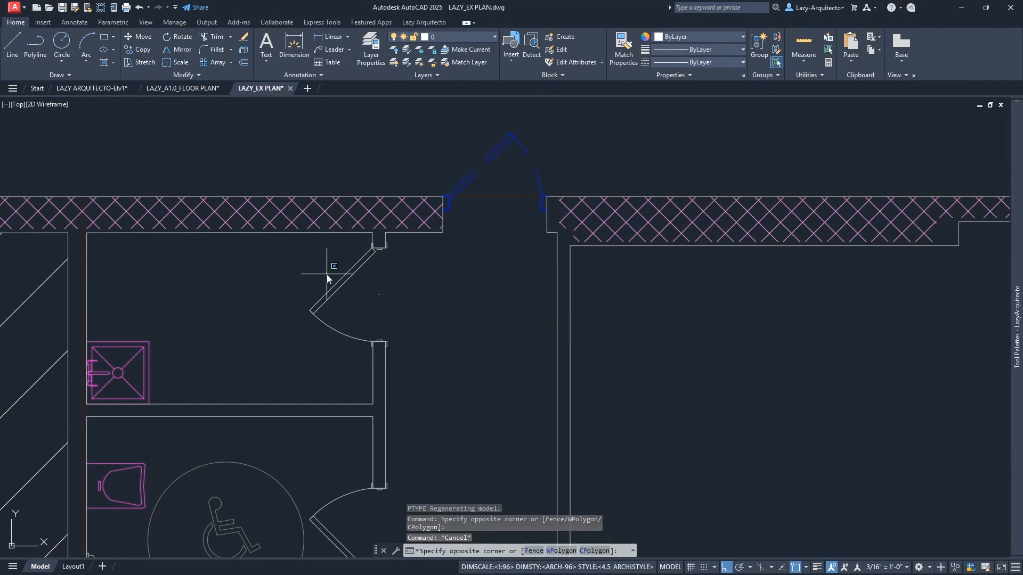
{"action": "left_click", "coordinate": [436, 324]}
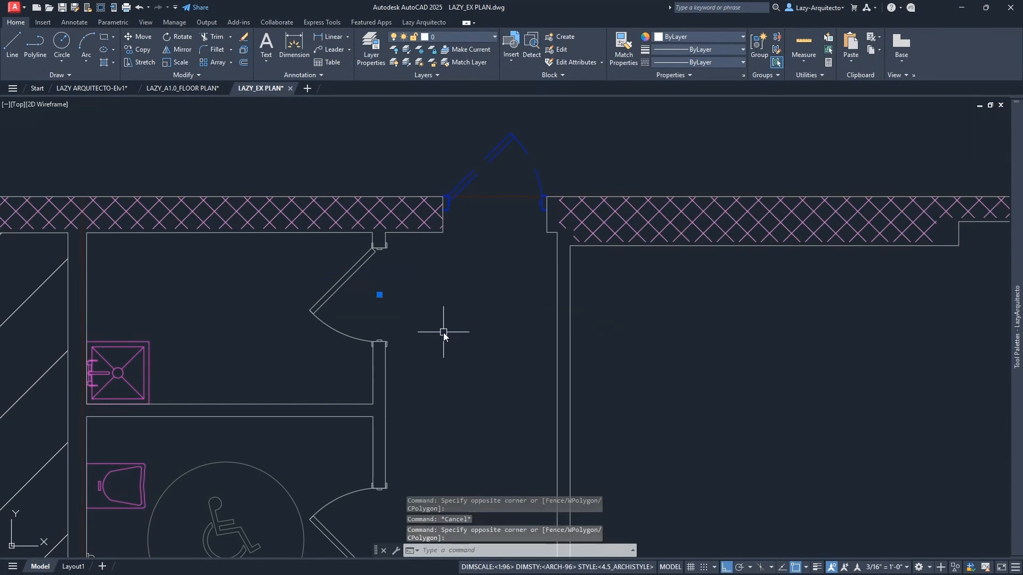
{"action": "left_click", "coordinate": [296, 268]}
{"action": "key", "text": "Escape"}
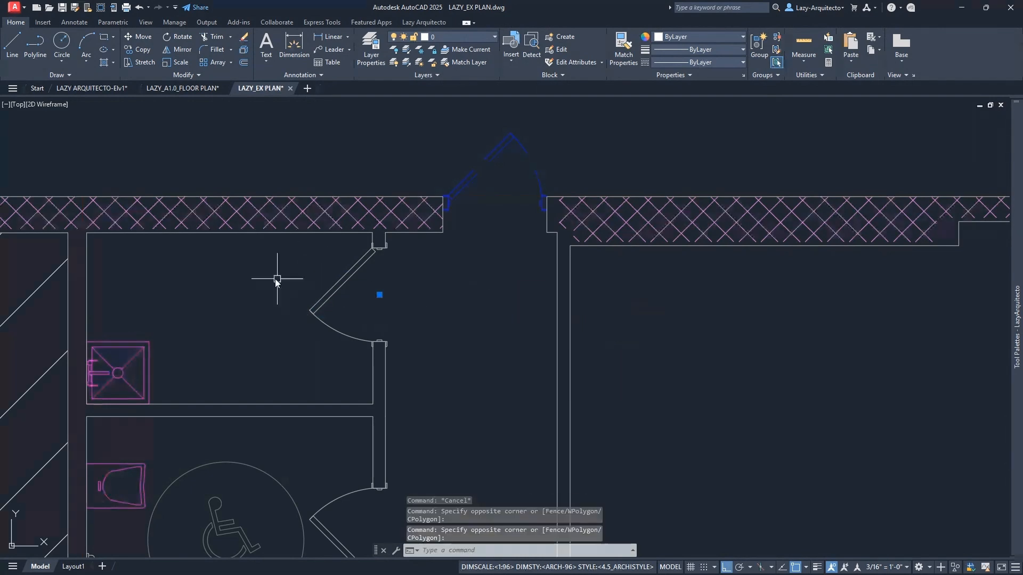
{"action": "left_click", "coordinate": [263, 271]}
{"action": "left_click", "coordinate": [445, 298]}
{"action": "key", "text": "Escape"}
Reselect the point in the door opening with wider selection windows and compare its location with the marker in LAZY_A1.0_FLOOR PLAN
{"action": "left_click", "coordinate": [256, 280]}
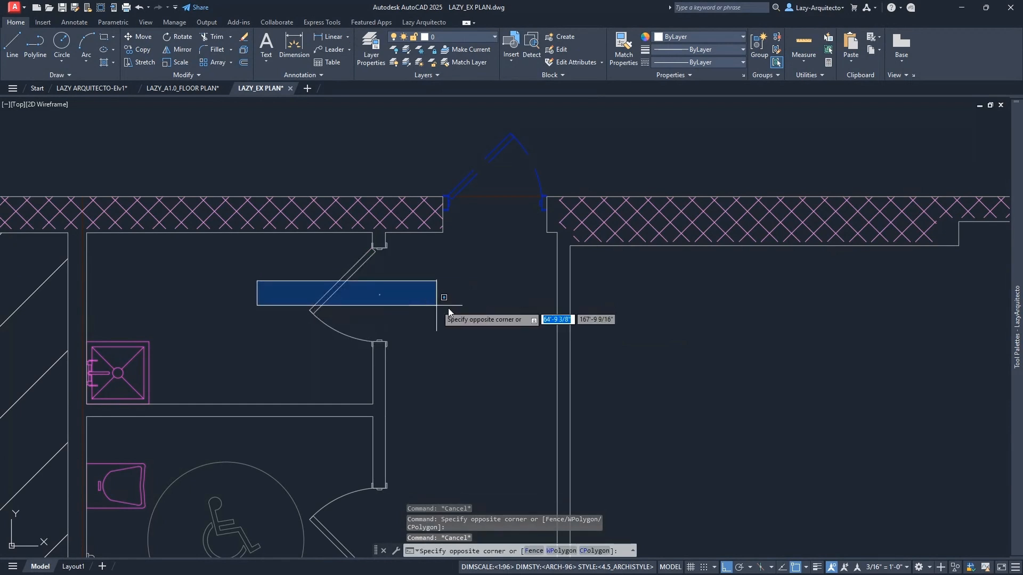
{"action": "left_click", "coordinate": [449, 308]}
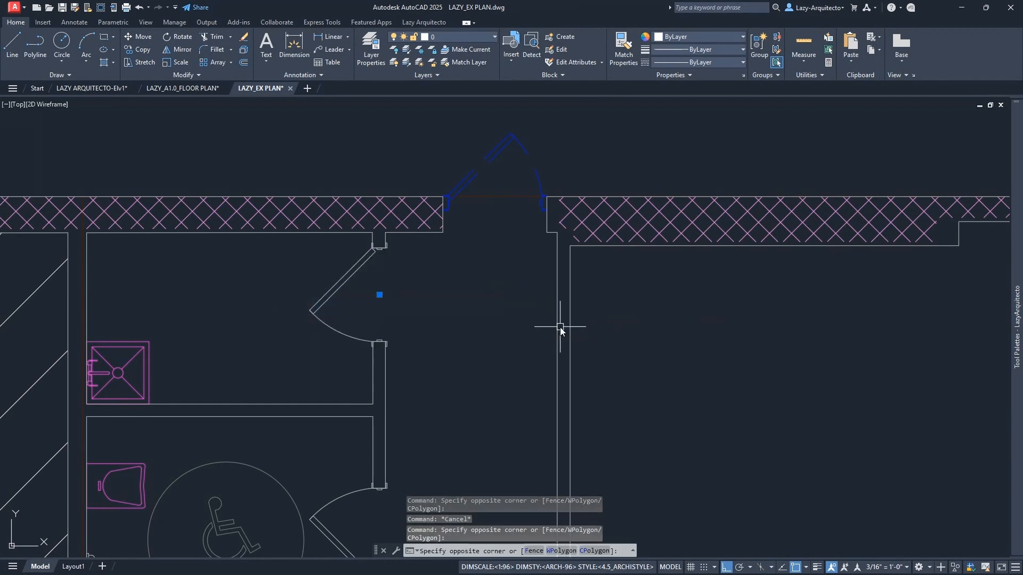
{"action": "key", "text": "Escape"}
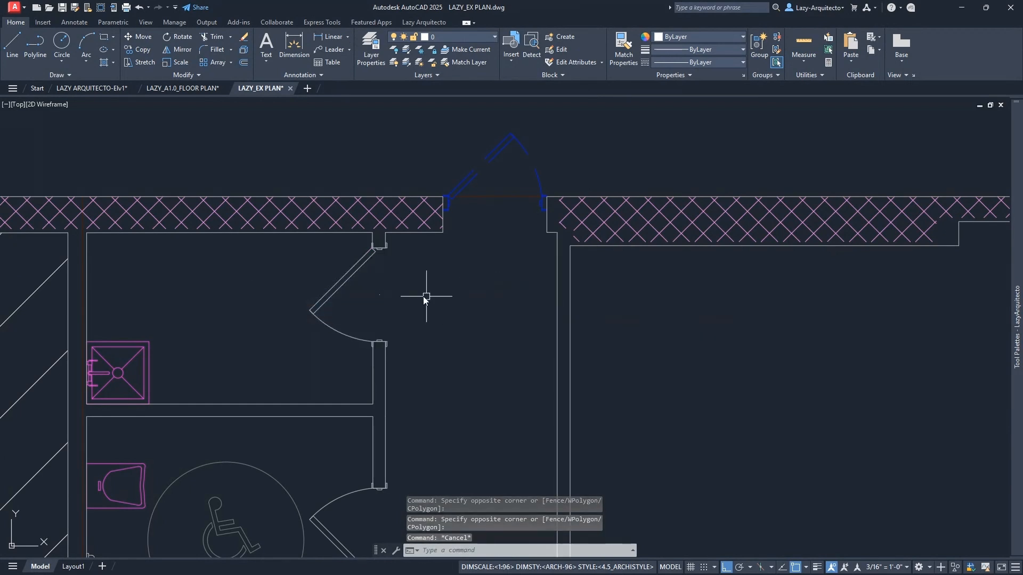
{"action": "left_click", "coordinate": [299, 277]}
{"action": "left_click", "coordinate": [453, 306]}
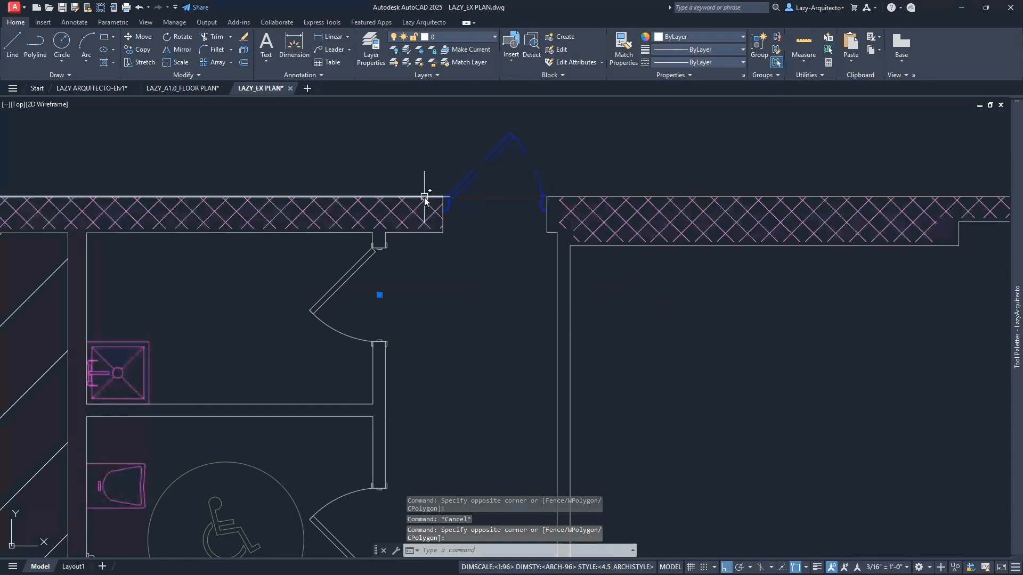
{"action": "key", "text": "Escape"}
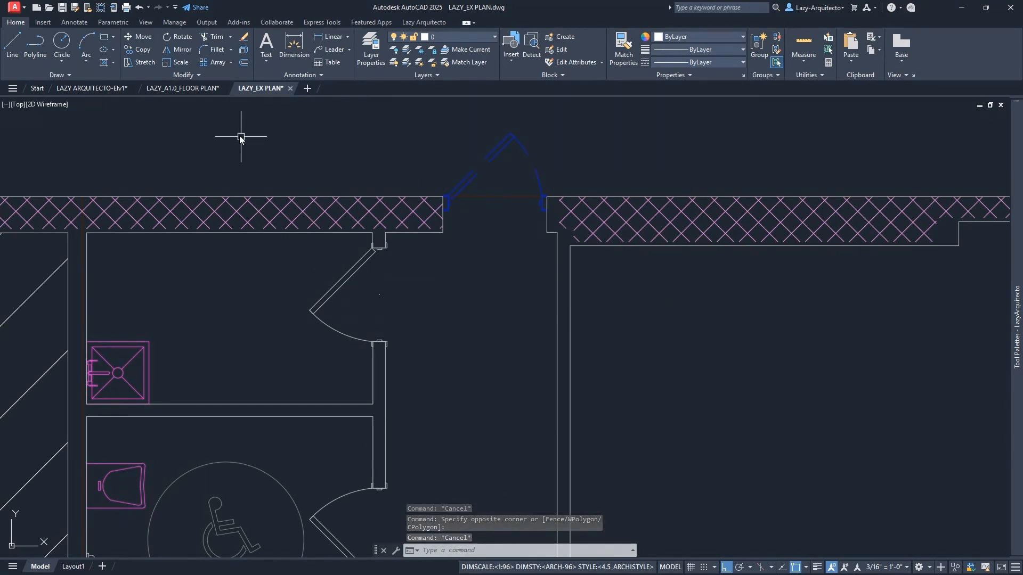
{"action": "left_click", "coordinate": [190, 89]}
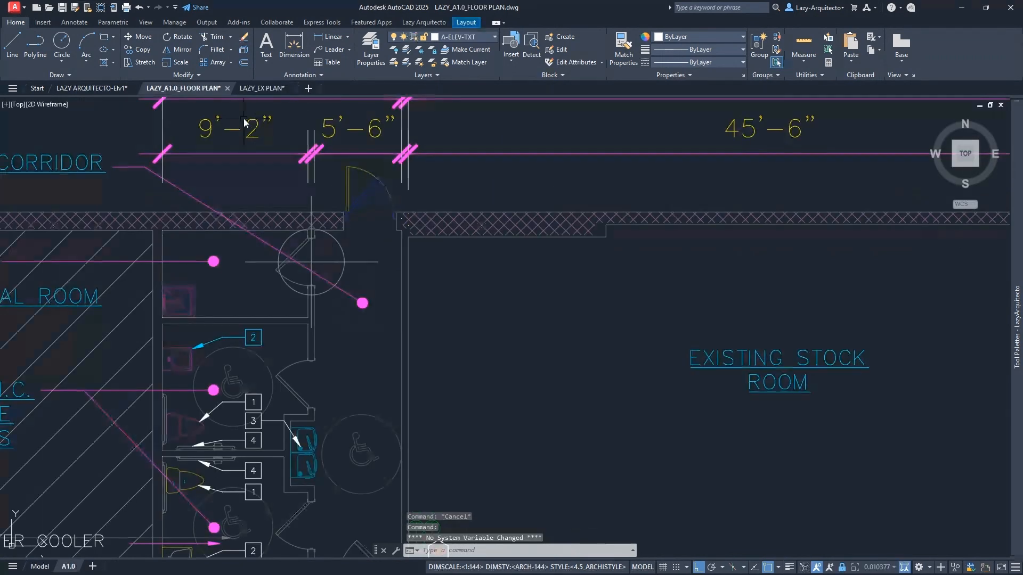
{"action": "left_click", "coordinate": [260, 91]}
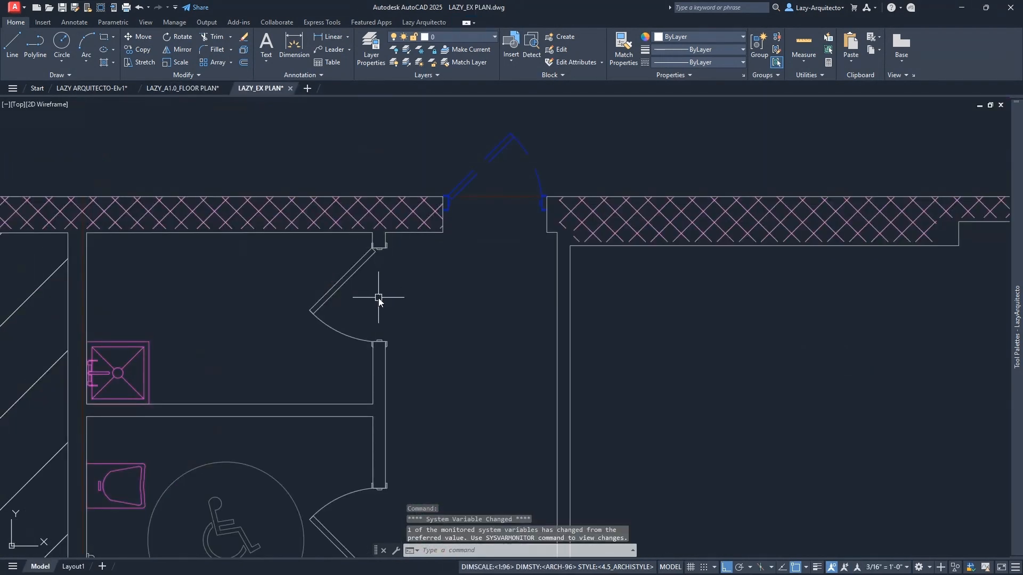
Try to mirror the mechanical room door about a horizontal line through the point in its opening
{"action": "key", "text": "Escape"}
{"action": "left_click", "coordinate": [346, 284]}
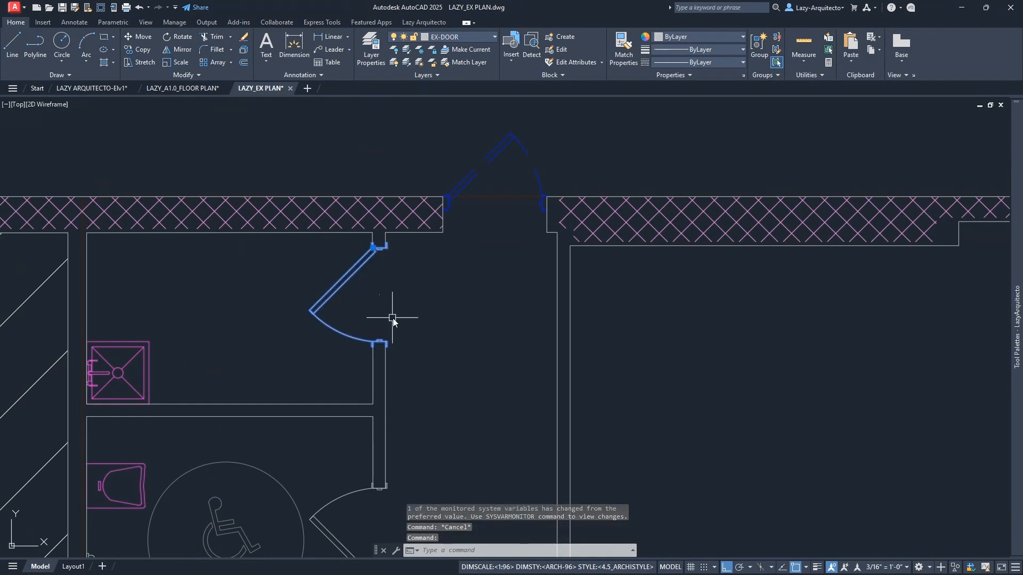
{"action": "type", "text": "MI"}
{"action": "key", "text": "Return"}
{"action": "left_click", "coordinate": [381, 296]}
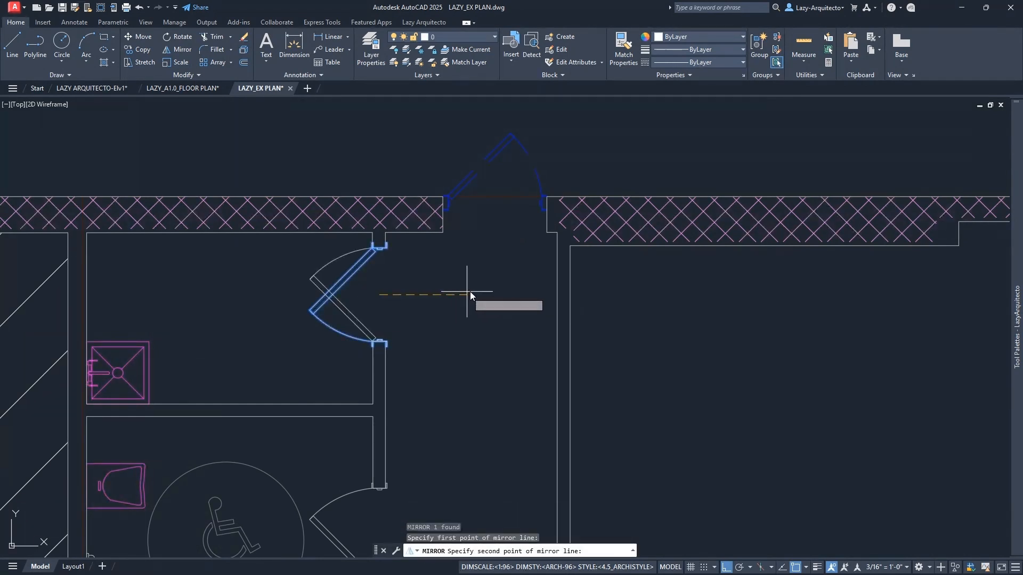
{"action": "key", "text": "Escape"}
Examine the marker in LAZY_A1.0_FLOOR PLAN and check the Point Style settings of LAZY_EX PLAN without changing them
{"action": "left_click", "coordinate": [185, 91]}
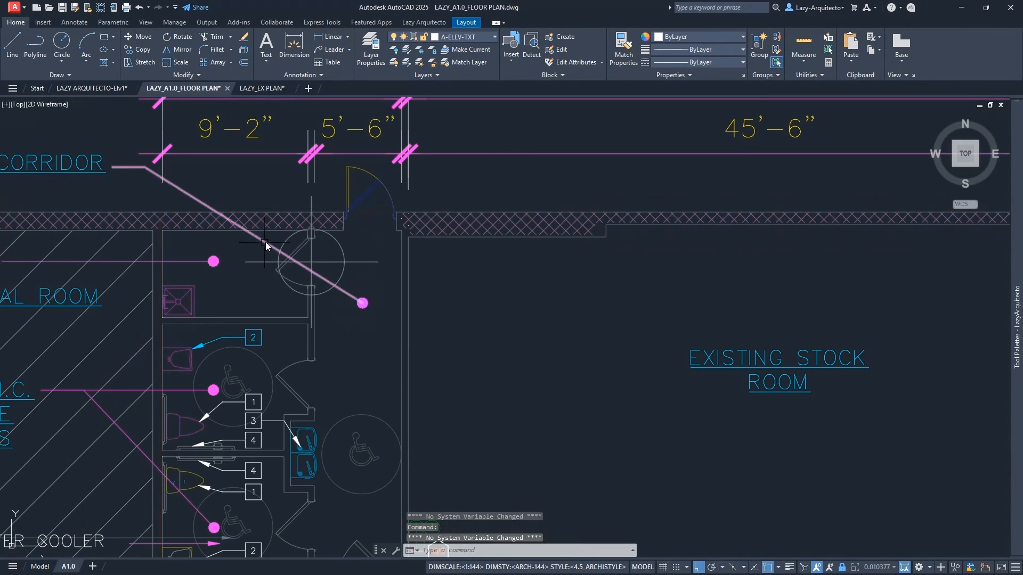
{"action": "middle_click_drag", "start_coordinate": [274, 248], "coordinate": [293, 271]}
{"action": "left_click", "coordinate": [258, 90]}
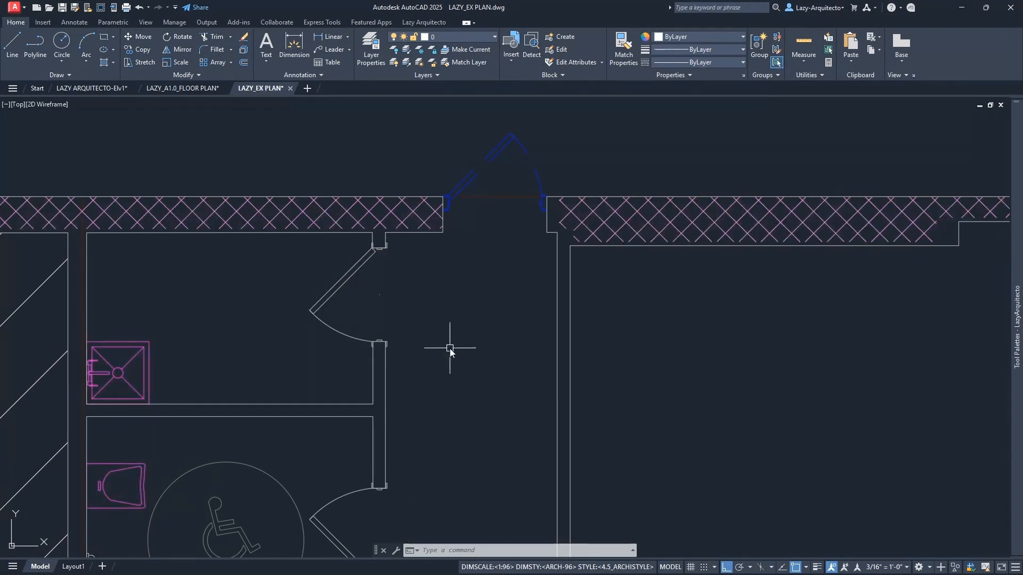
{"action": "type", "text": "DDP"}
{"action": "left_click", "coordinate": [499, 382]}
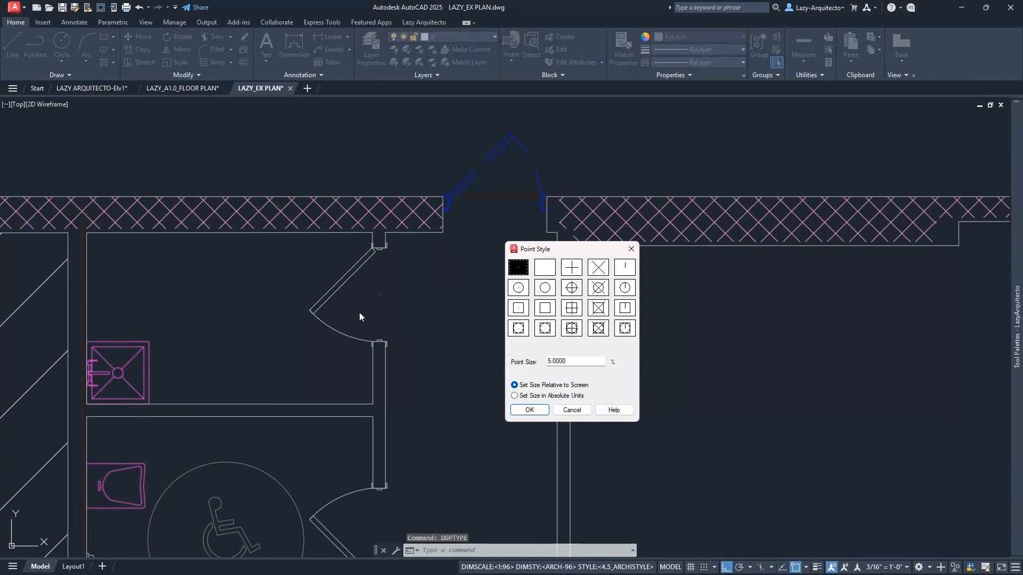
{"action": "left_click", "coordinate": [571, 410]}
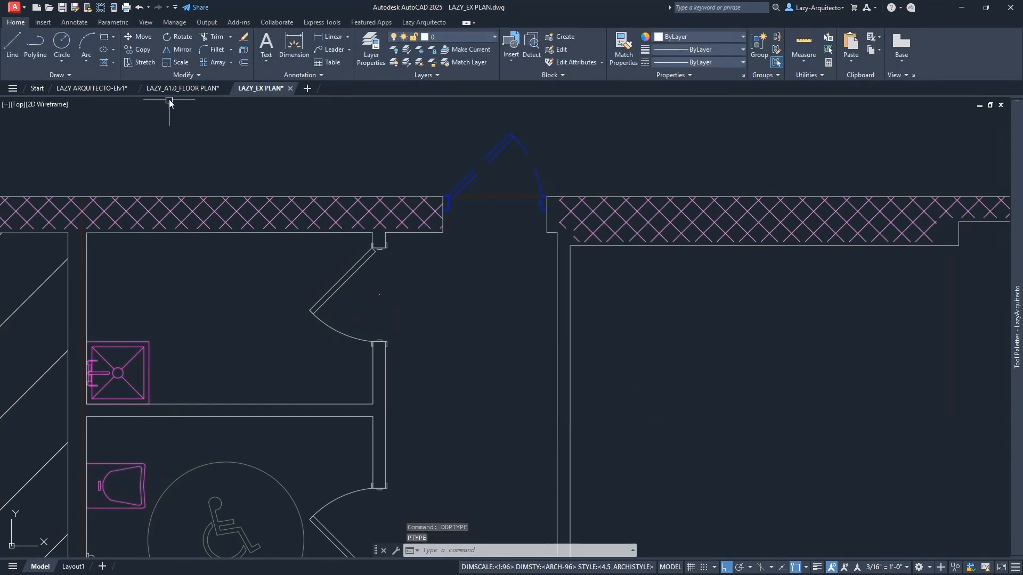
Set the point style in LAZY_A1.0_FLOOR PLAN to the single dot with size 8, and inspect the mechanical room door opening
{"action": "left_click", "coordinate": [171, 90]}
{"action": "type", "text": "DDP"}
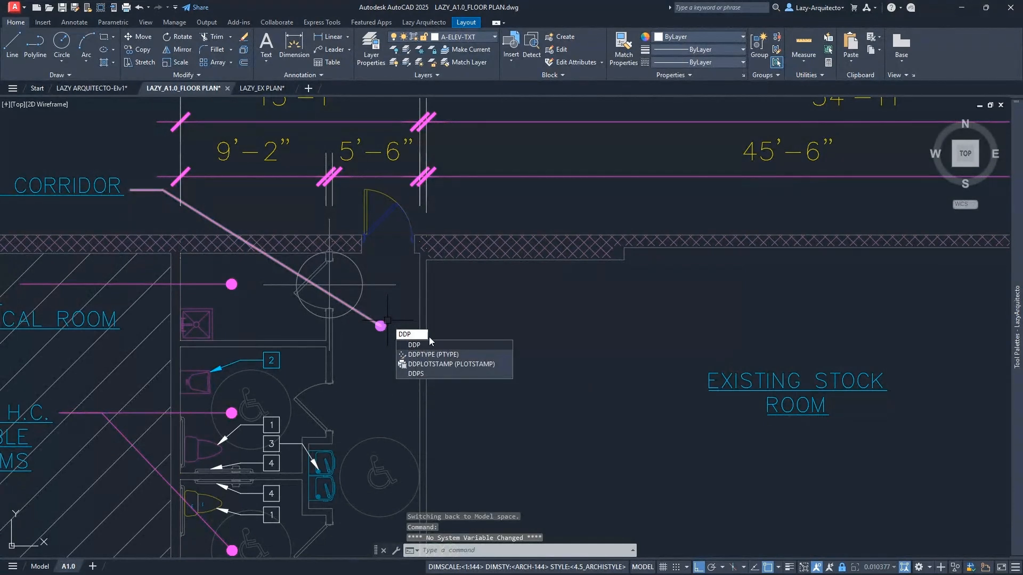
{"action": "key", "text": "Down"}
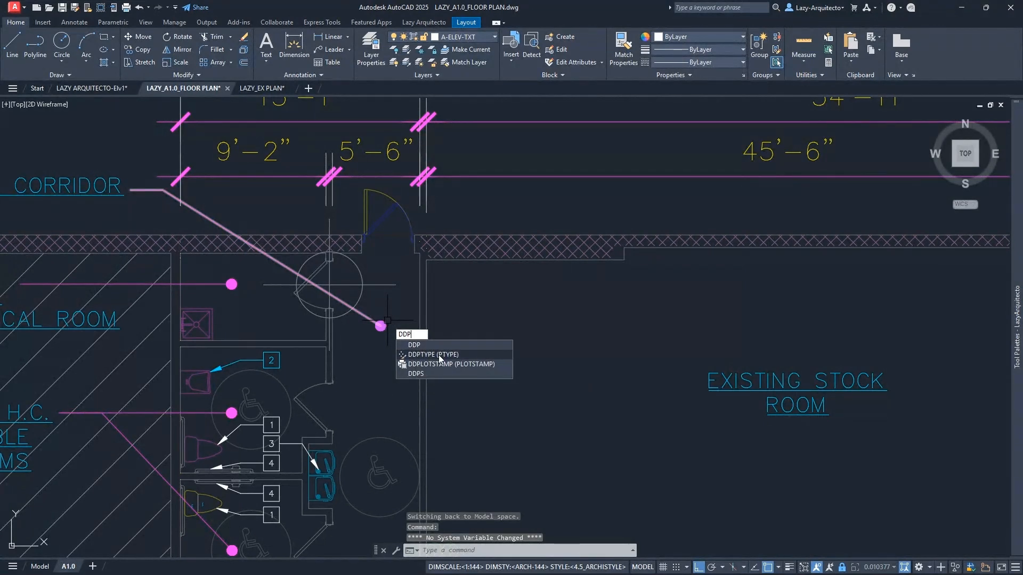
{"action": "key", "text": "Return"}
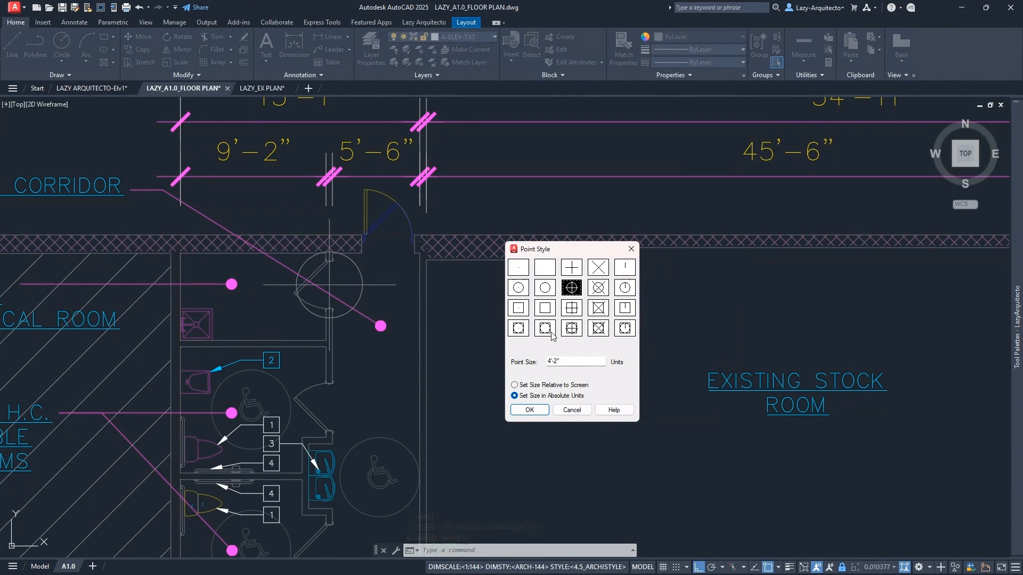
{"action": "double_click", "coordinate": [549, 361]}
{"action": "left_click", "coordinate": [525, 272]}
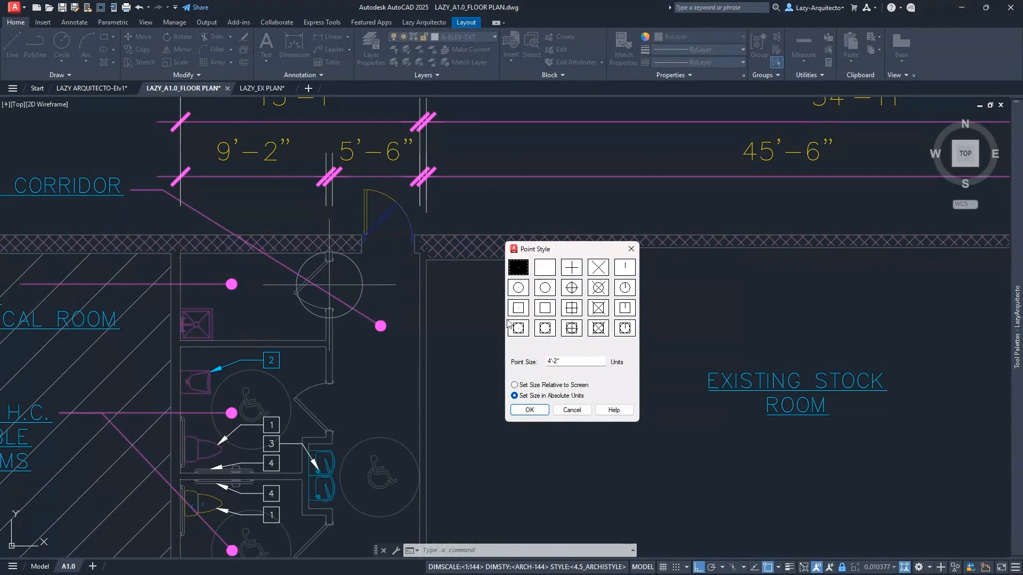
{"action": "double_click", "coordinate": [564, 360]}
{"action": "type", "text": "8"}
{"action": "left_click", "coordinate": [526, 409]}
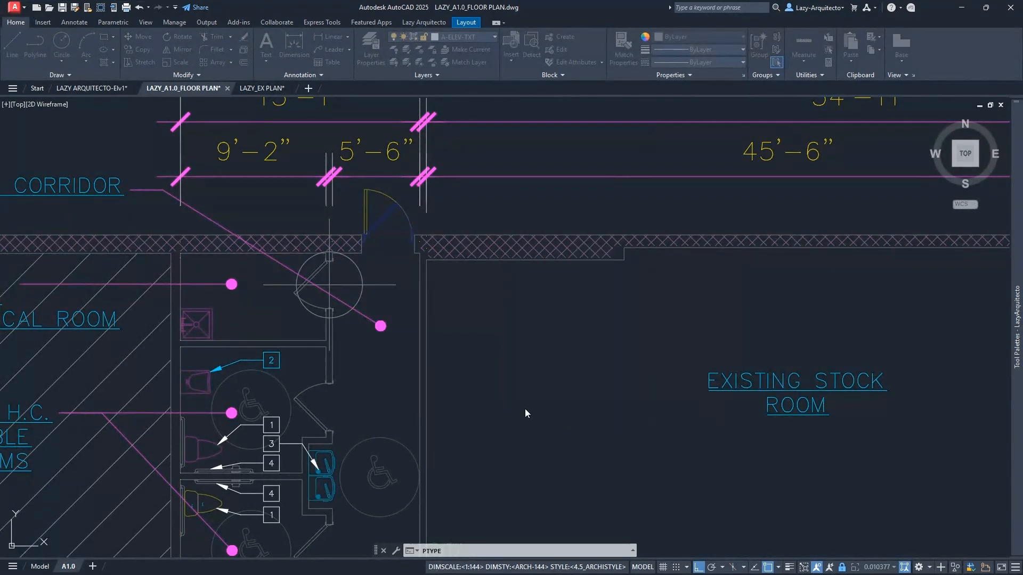
{"action": "scroll", "coordinate": [326, 290], "scroll_direction": "up", "scroll_amount": 6}
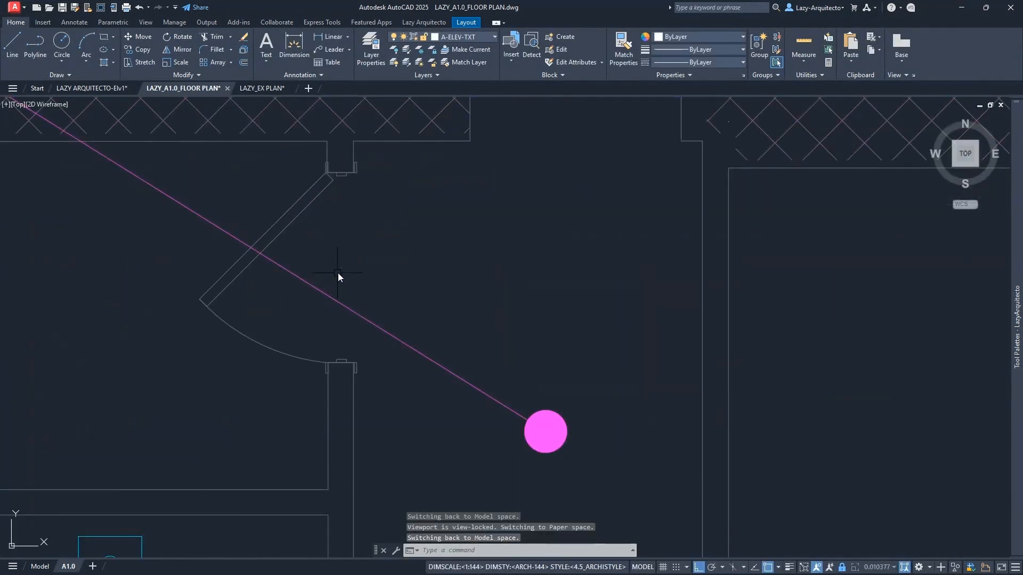
{"action": "left_click", "coordinate": [340, 272]}
{"action": "scroll", "coordinate": [374, 366], "scroll_direction": "down", "scroll_amount": 3}
{"action": "key", "text": "Escape"}
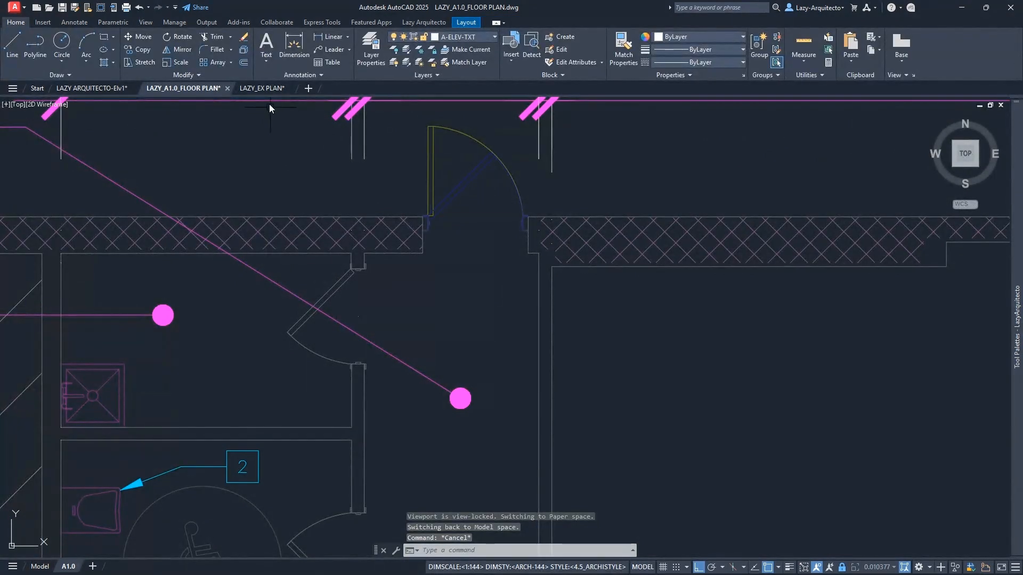
Delete the point in the mechanical room door opening in LAZY_EX PLAN and save the drawing
{"action": "left_click", "coordinate": [265, 89]}
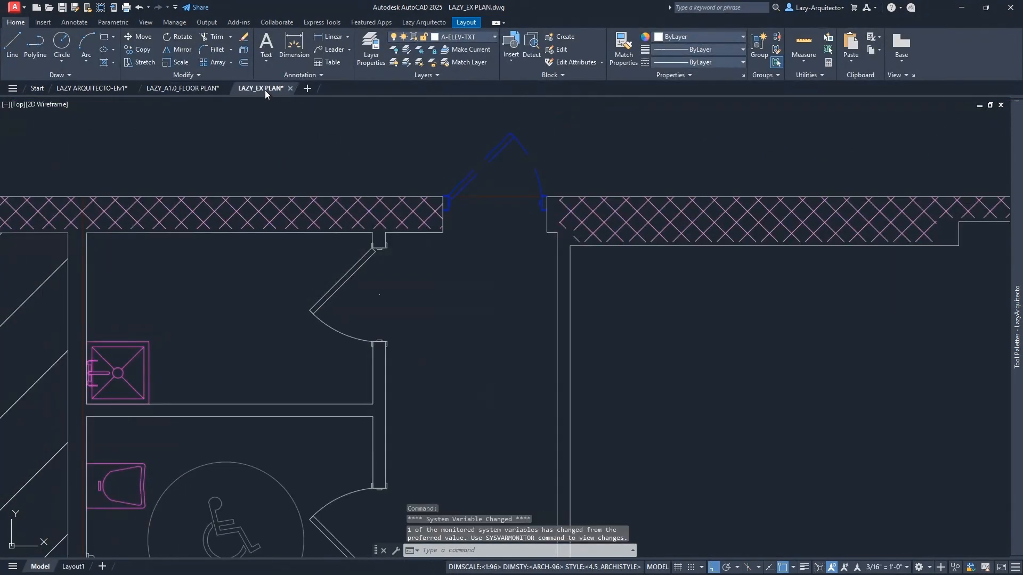
{"action": "left_click", "coordinate": [379, 295]}
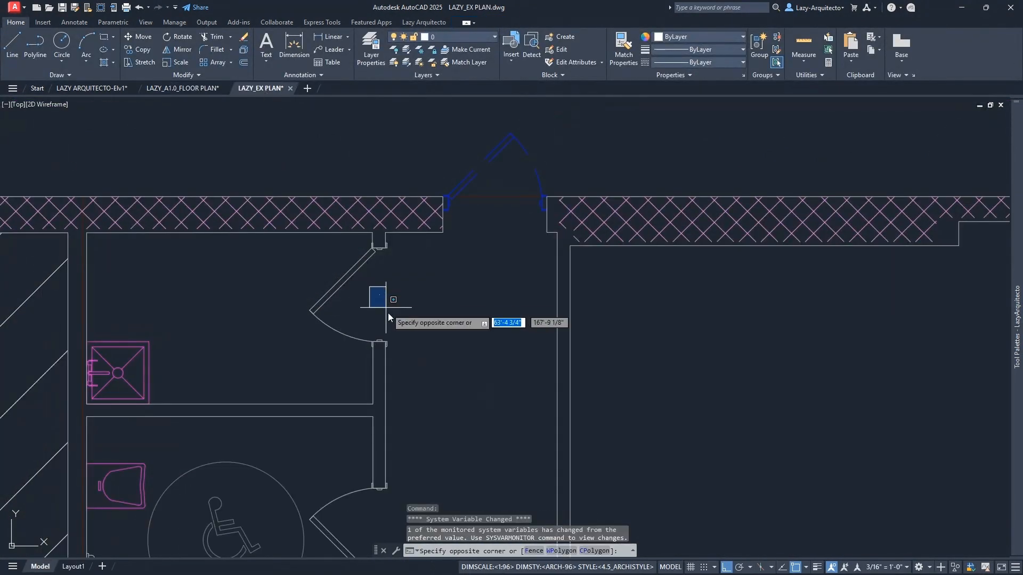
{"action": "left_click", "coordinate": [444, 308]}
{"action": "key", "text": "ctrl+s"}
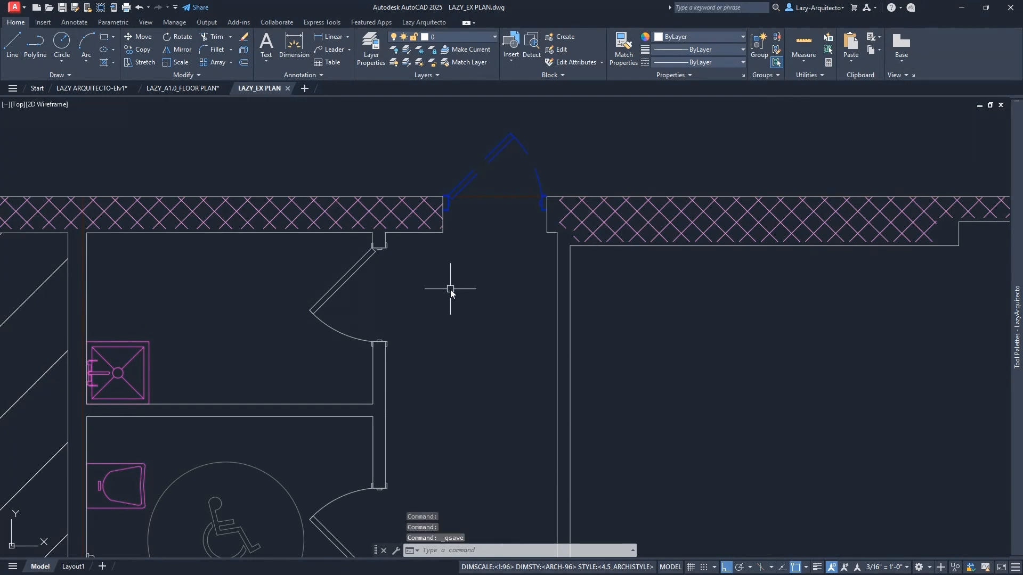
Reload the modified LAZY_EX PLAN xref in LAZY_A1.0_FLOOR PLAN and check the door opening
{"action": "left_click", "coordinate": [177, 91]}
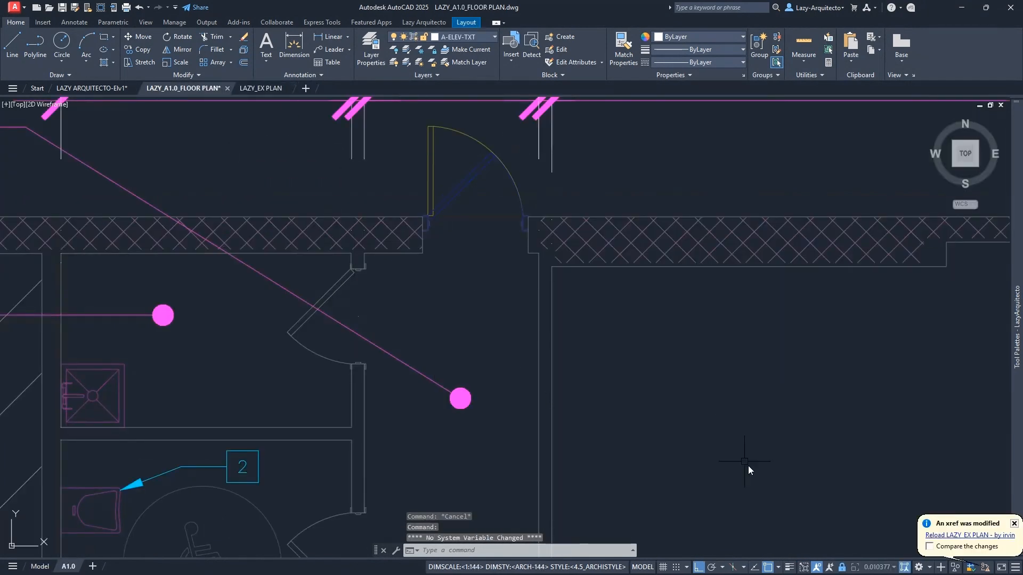
{"action": "left_click", "coordinate": [961, 535]}
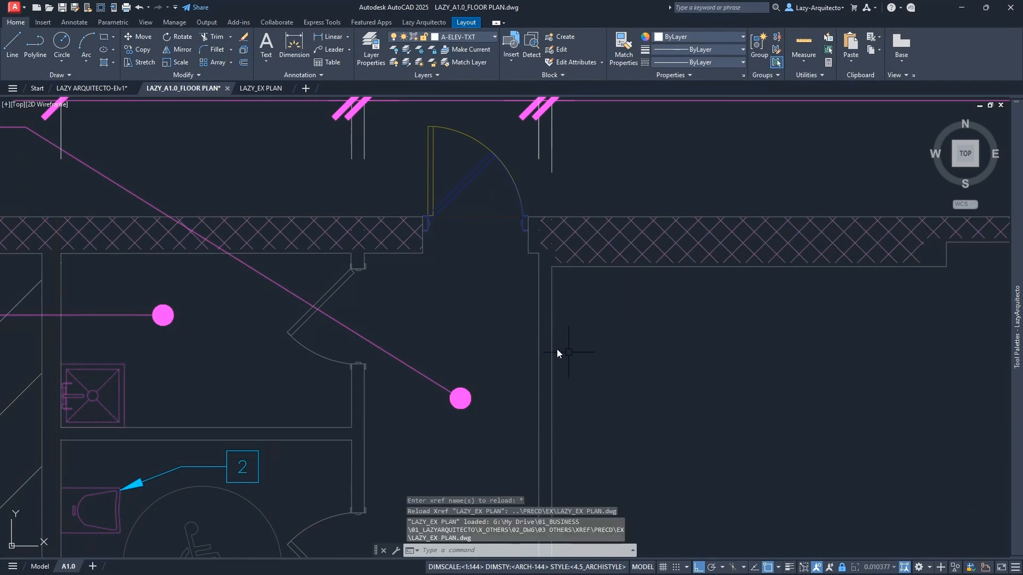
{"action": "left_click", "coordinate": [297, 281]}
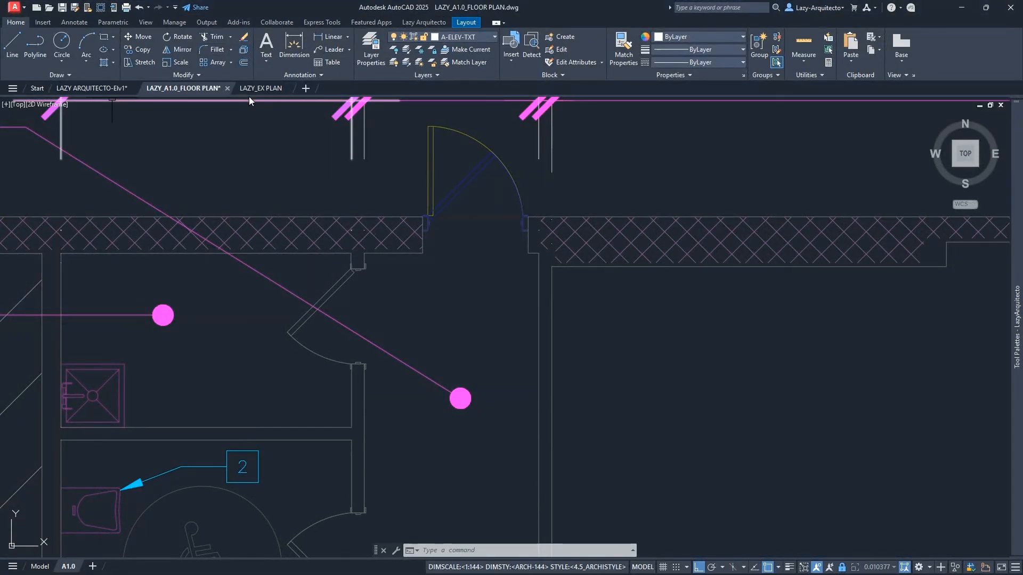
Try to move the entire plan in LAZY_EX PLAN to 0,0, using the front wall's outer corner at grid 1 as base point
{"action": "left_click", "coordinate": [261, 88]}
{"action": "left_click", "coordinate": [607, 434]}
{"action": "left_click", "coordinate": [292, 160]}
{"action": "type", "text": "M"}
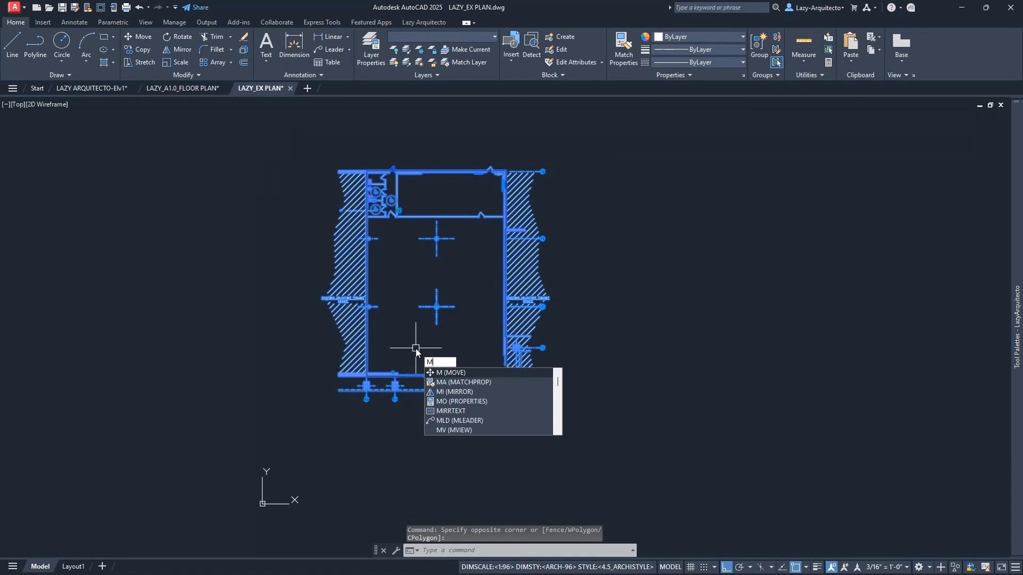
{"action": "key", "text": "Return"}
{"action": "scroll", "coordinate": [366, 382], "scroll_direction": "up", "scroll_amount": 6}
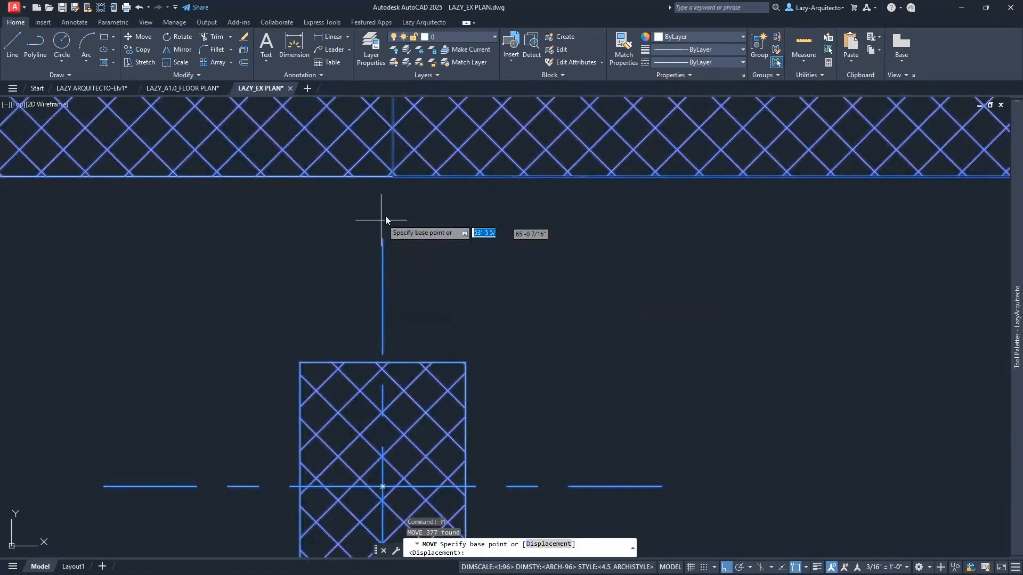
{"action": "left_click", "coordinate": [389, 179]}
{"action": "scroll", "coordinate": [368, 223], "scroll_direction": "down", "scroll_amount": 5}
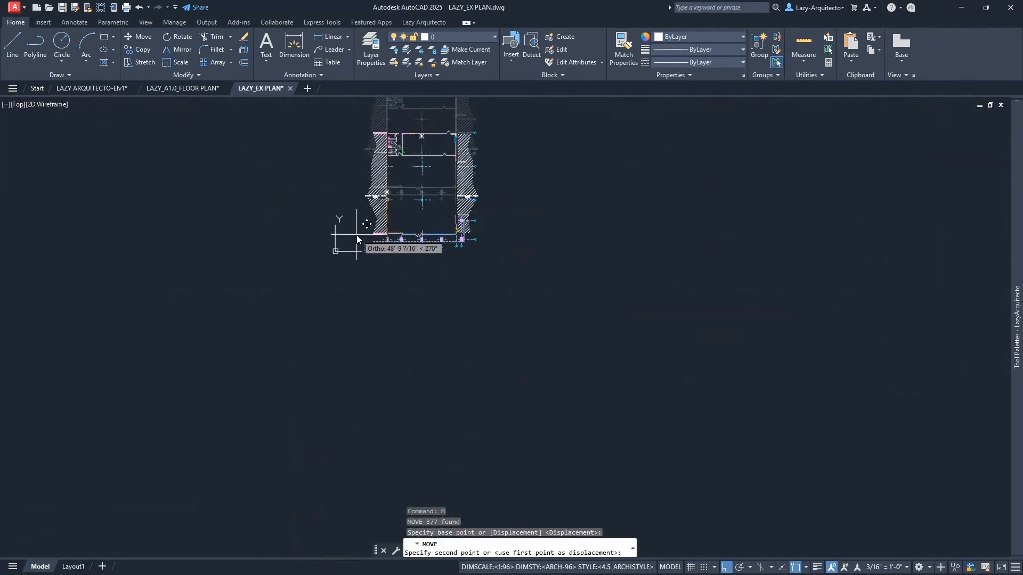
{"action": "type", "text": "0"}
{"action": "key", "text": "Tab"}
{"action": "type", "text": "0"}
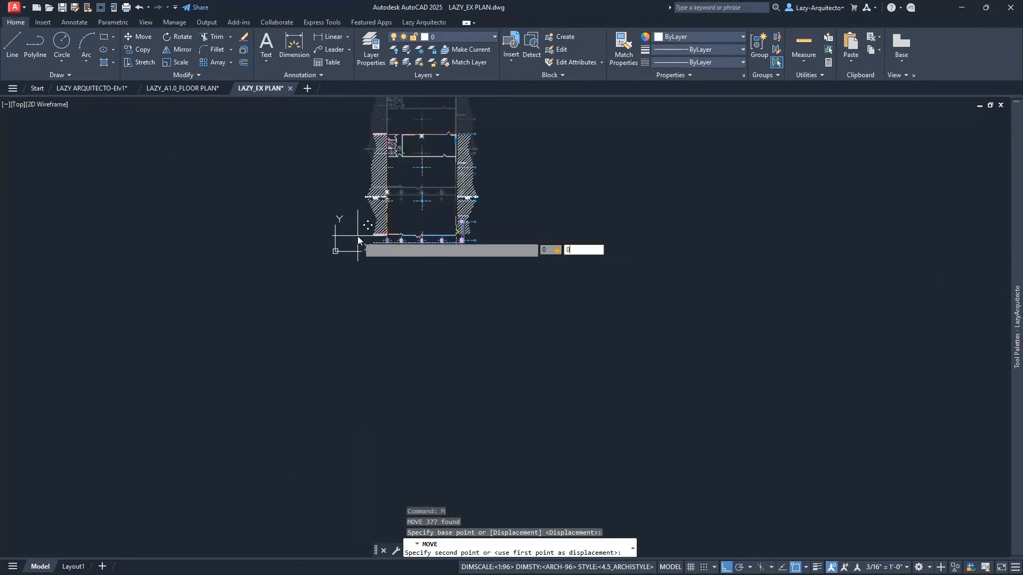
{"action": "key", "text": "Return"}
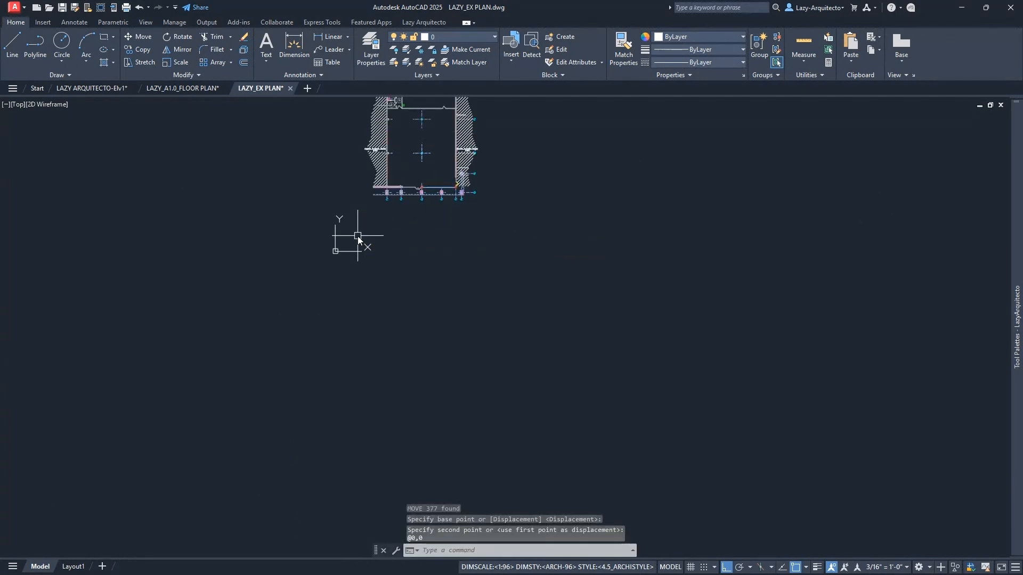
{"action": "middle_click_drag", "start_coordinate": [515, 187], "coordinate": [500, 285]}
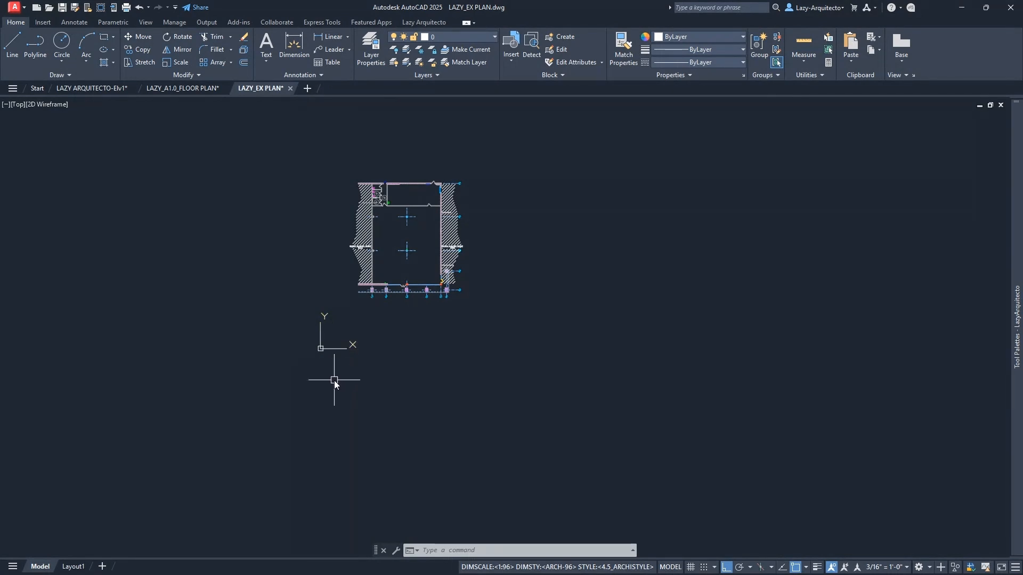
{"action": "left_click", "coordinate": [190, 90]}
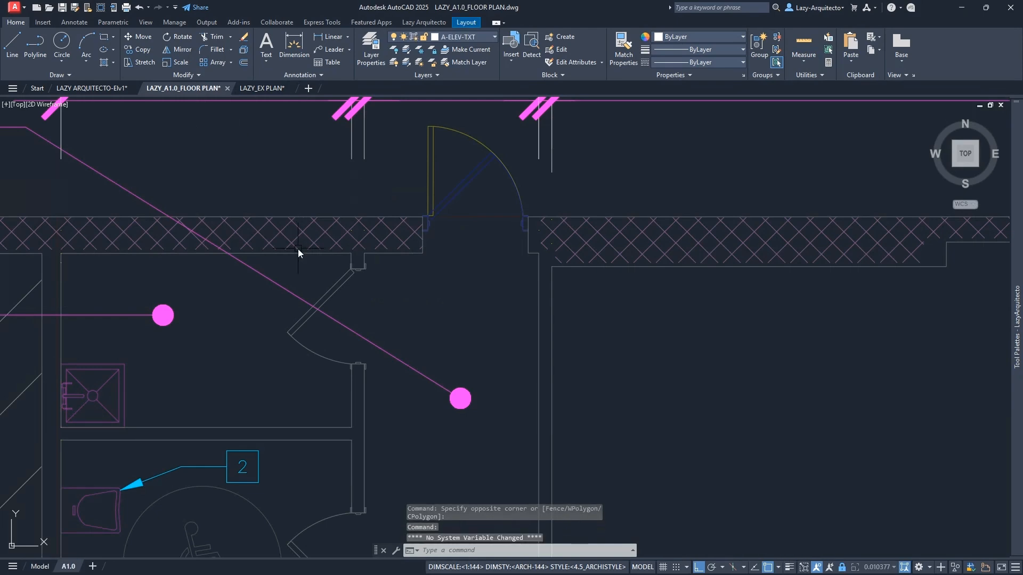
{"action": "scroll", "coordinate": [296, 220], "scroll_direction": "down", "scroll_amount": 5}
{"action": "left_click", "coordinate": [261, 89]}
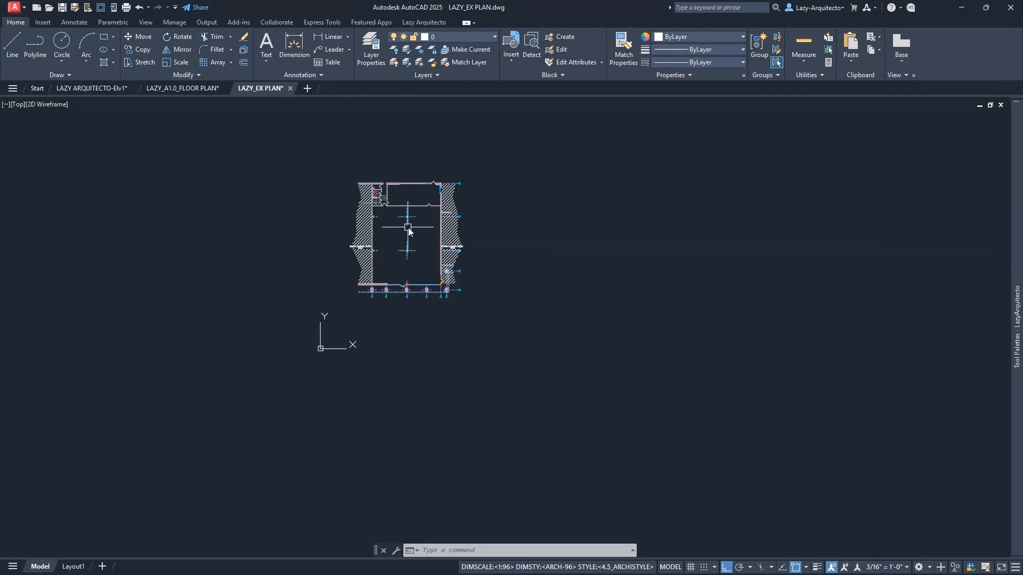
Read the help page for the DYNPICOORDS system variable and set the variable to 1 for absolute coordinates
{"action": "scroll", "coordinate": [419, 222], "scroll_direction": "up", "scroll_amount": 3}
{"action": "middle_click_drag", "start_coordinate": [432, 242], "coordinate": [426, 268]}
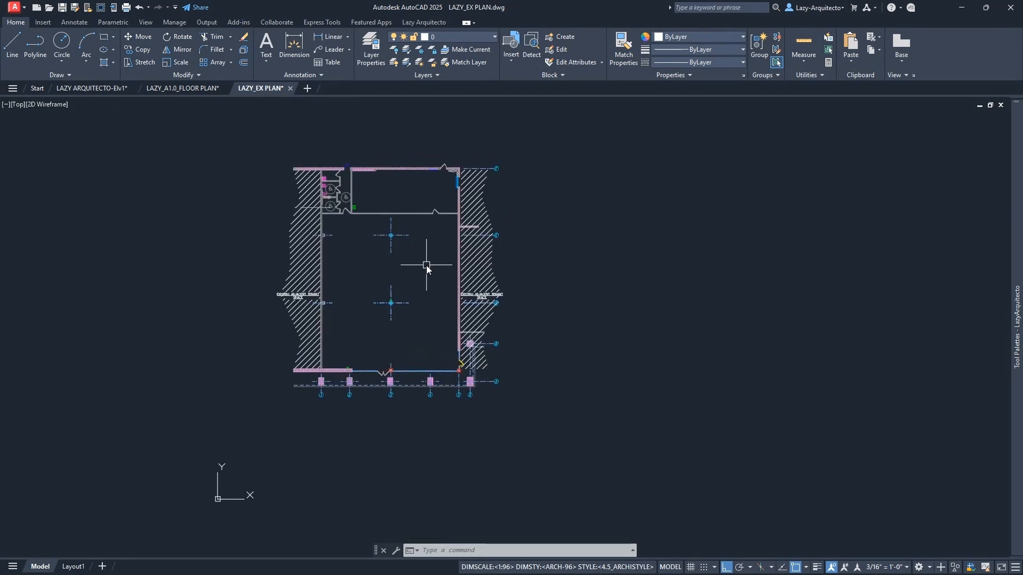
{"action": "type", "text": "DYNPIC"}
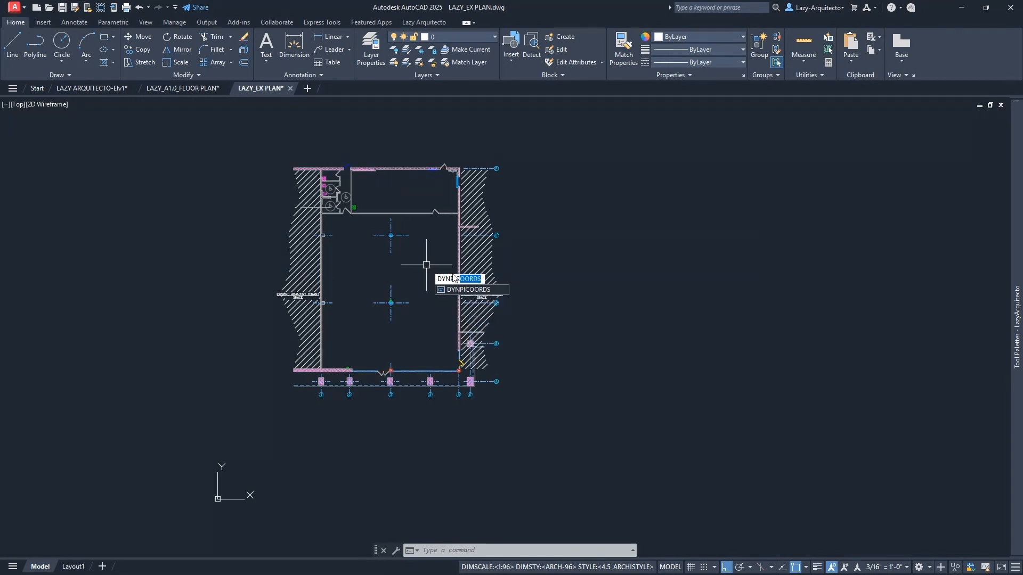
{"action": "left_click", "coordinate": [486, 290]}
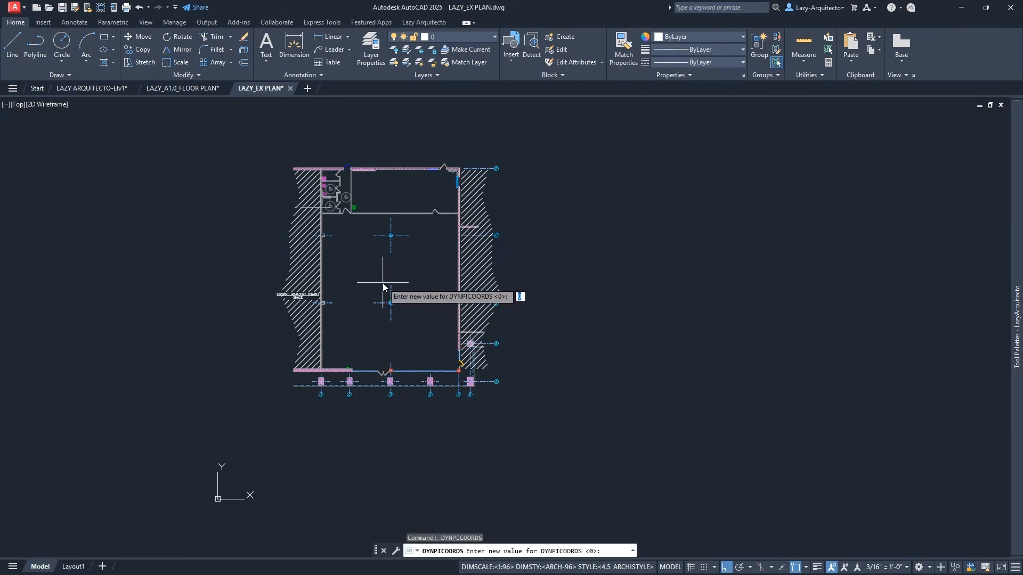
{"action": "key", "text": "Escape"}
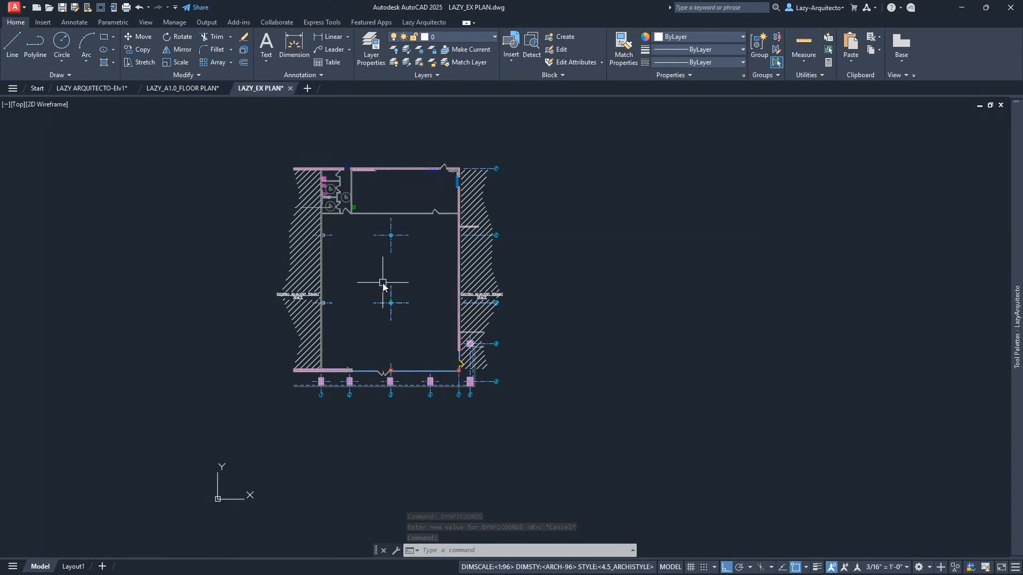
{"action": "key", "text": "Return"}
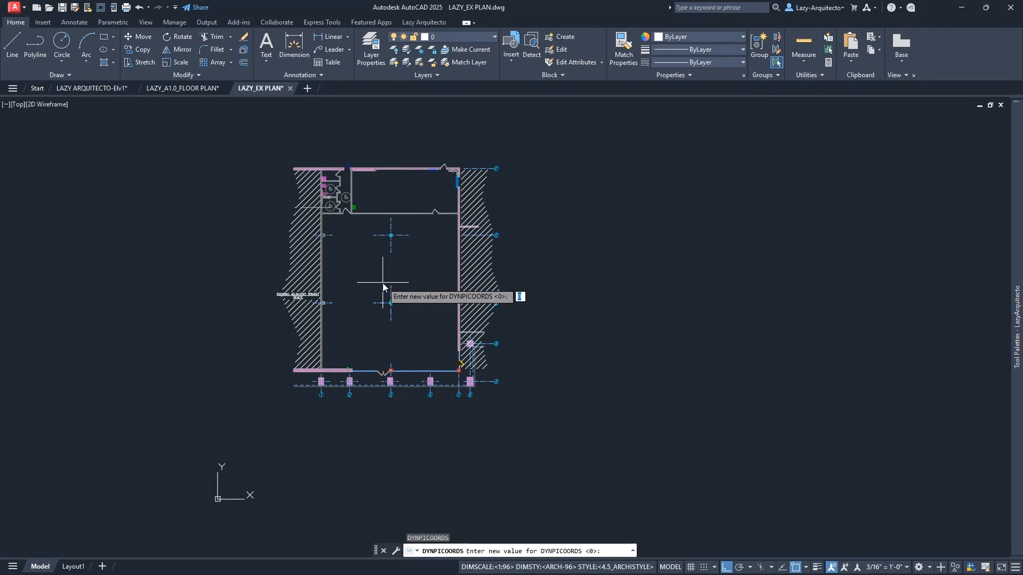
{"action": "key", "text": "F1"}
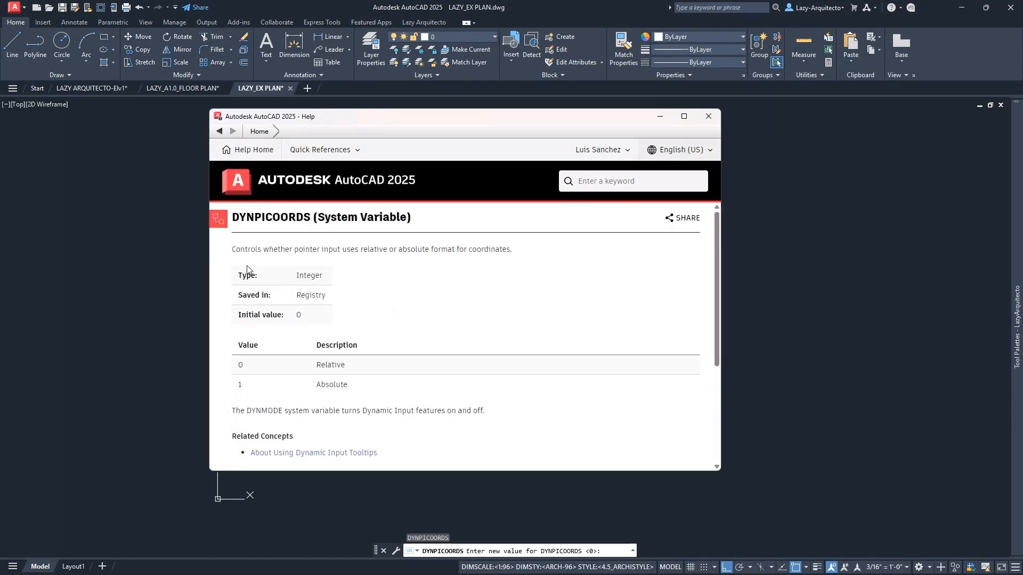
{"action": "left_click_drag", "start_coordinate": [238, 254], "coordinate": [487, 246]}
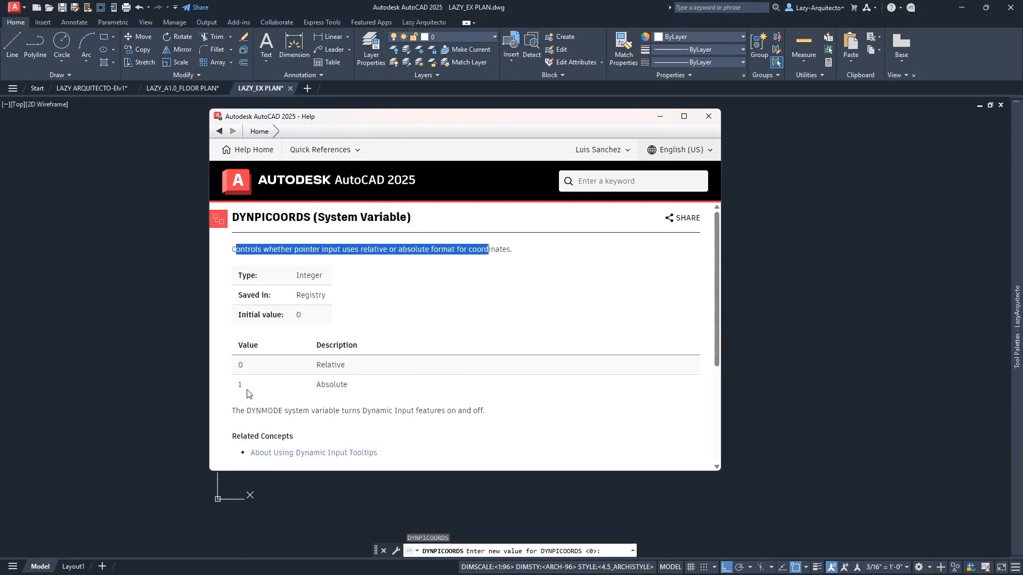
{"action": "left_click", "coordinate": [708, 116]}
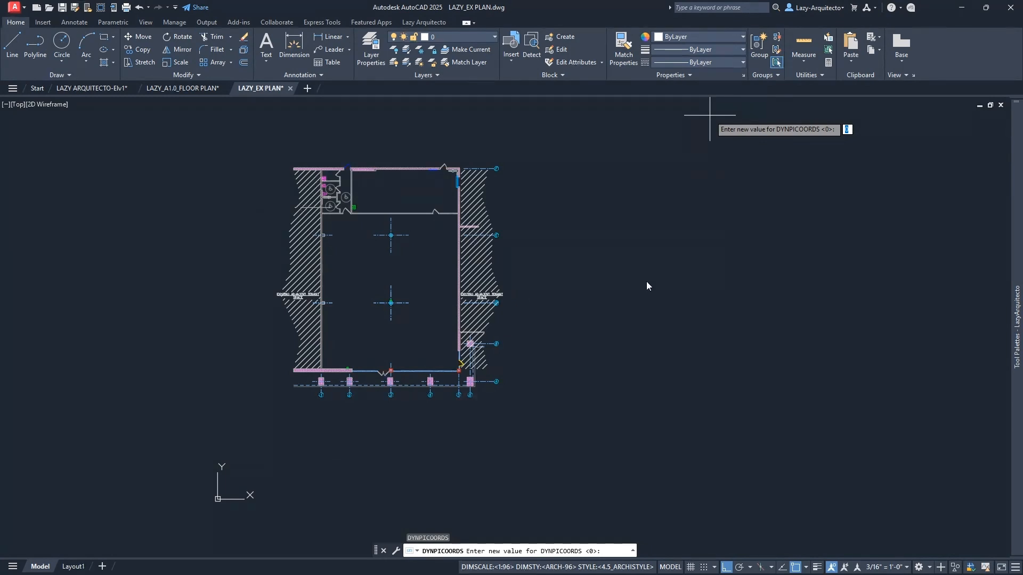
{"action": "type", "text": "1"}
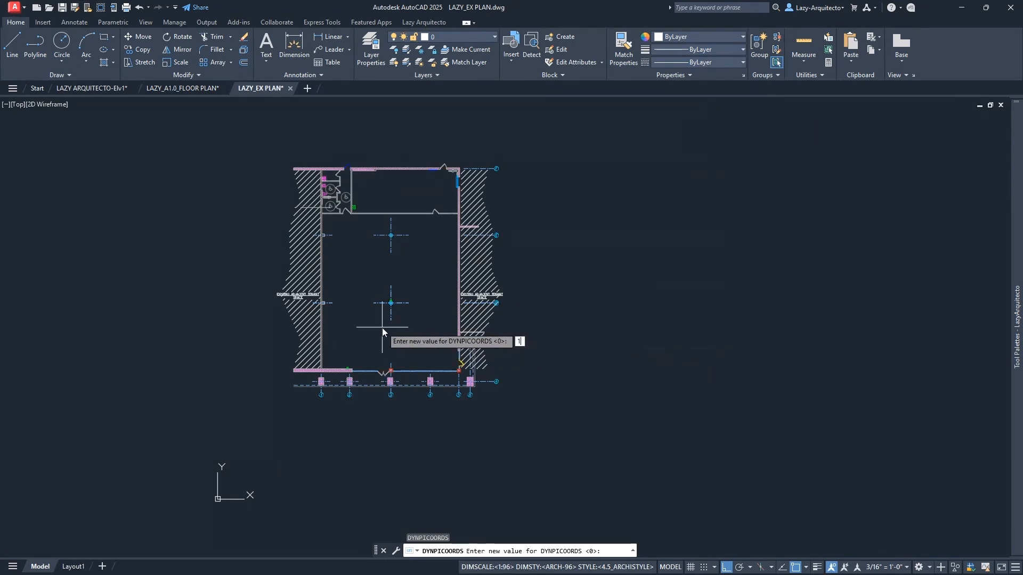
{"action": "key", "text": "Return"}
Move the entire plan from the front wall's outer corner near grid 1 to the origin 0,0 and check the wall's placement
{"action": "left_click", "coordinate": [537, 420]}
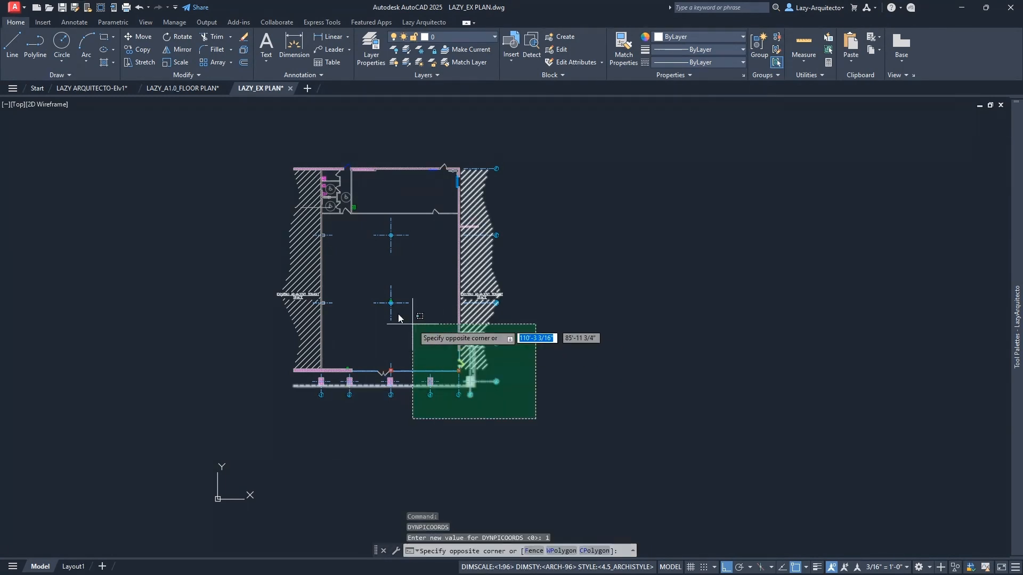
{"action": "left_click", "coordinate": [220, 146]}
{"action": "type", "text": "m"}
{"action": "key", "text": "Return"}
{"action": "scroll", "coordinate": [341, 298], "scroll_direction": "up", "scroll_amount": 10}
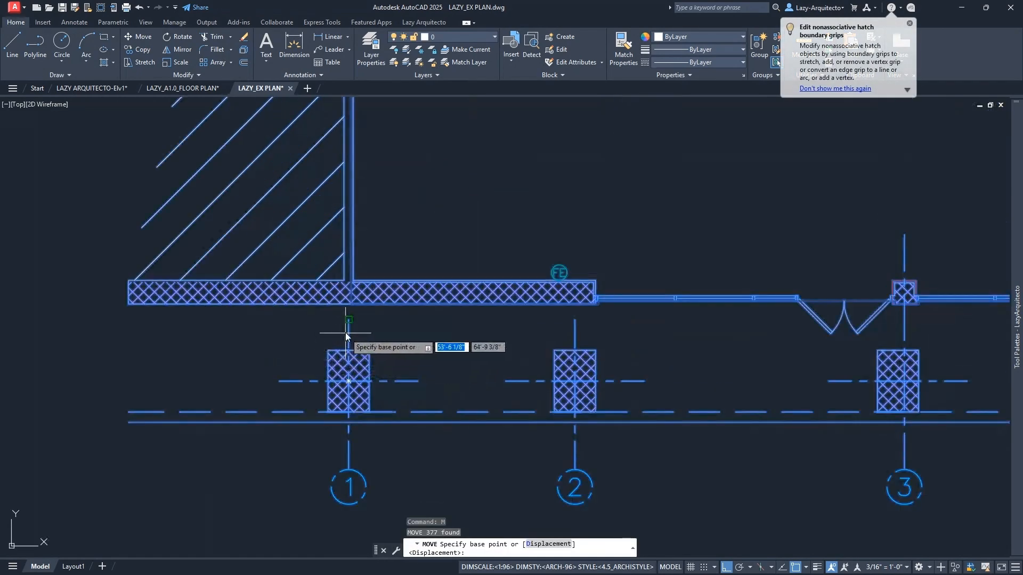
{"action": "left_click", "coordinate": [342, 281]}
{"action": "scroll", "coordinate": [346, 285], "scroll_direction": "down", "scroll_amount": 8}
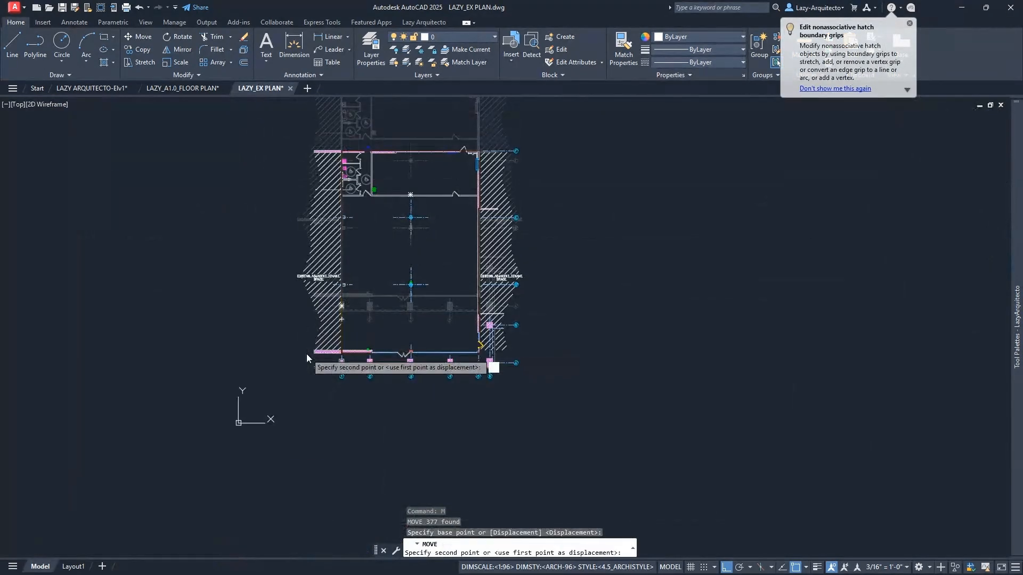
{"action": "type", "text": "0,0"}
{"action": "key", "text": "Return"}
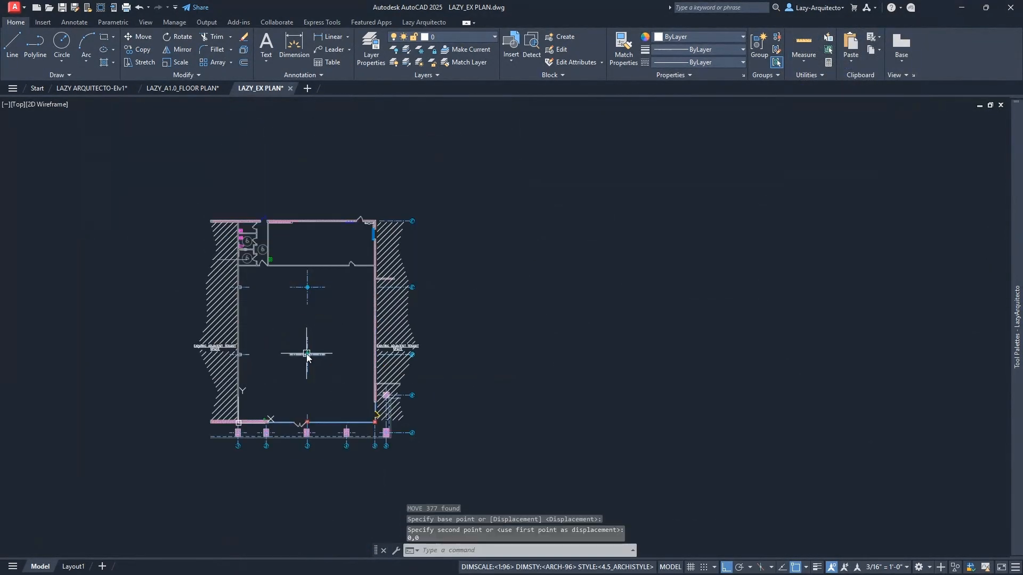
{"action": "scroll", "coordinate": [238, 426], "scroll_direction": "up", "scroll_amount": 6}
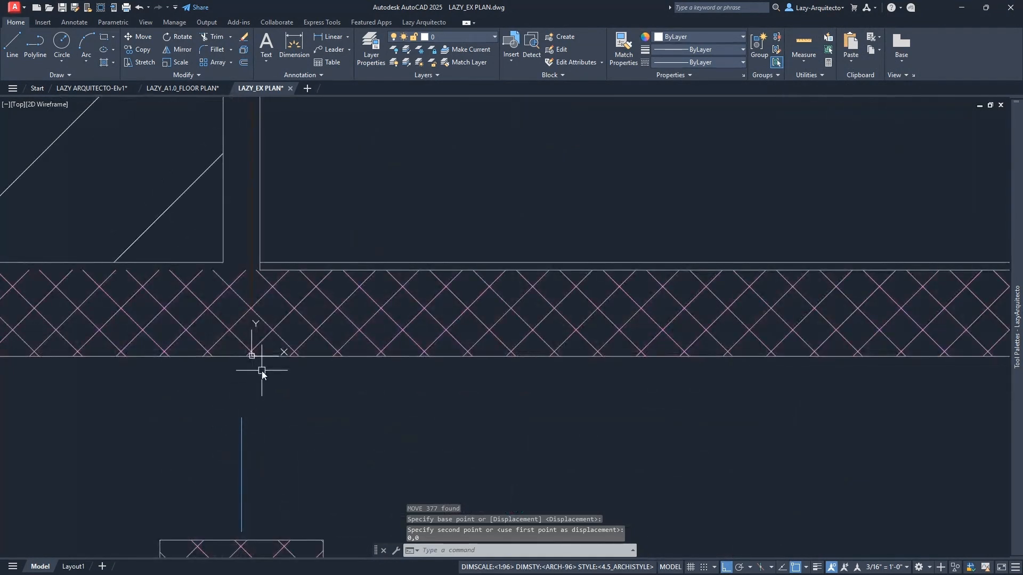
{"action": "scroll", "coordinate": [263, 367], "scroll_direction": "down", "scroll_amount": 5}
{"action": "scroll", "coordinate": [274, 406], "scroll_direction": "down", "scroll_amount": 2}
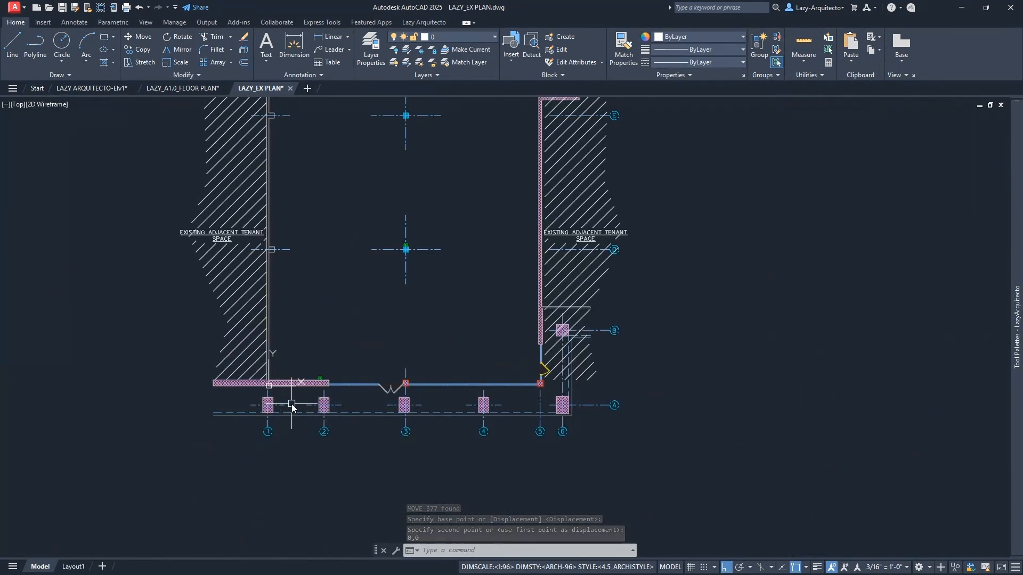